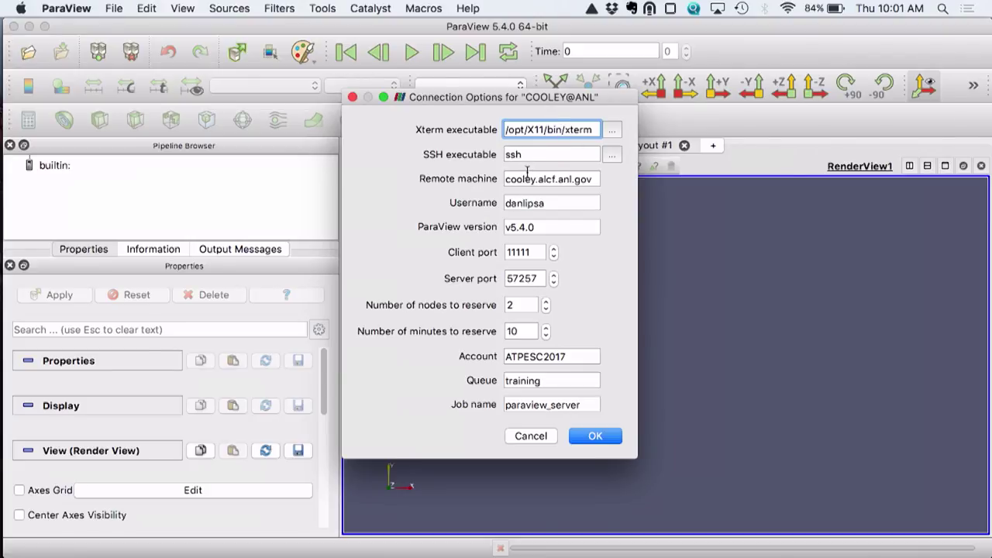
Step: Review and accept the COOLEY@ANL connection options, and log in to the remote machine with the account password
click(536, 179)
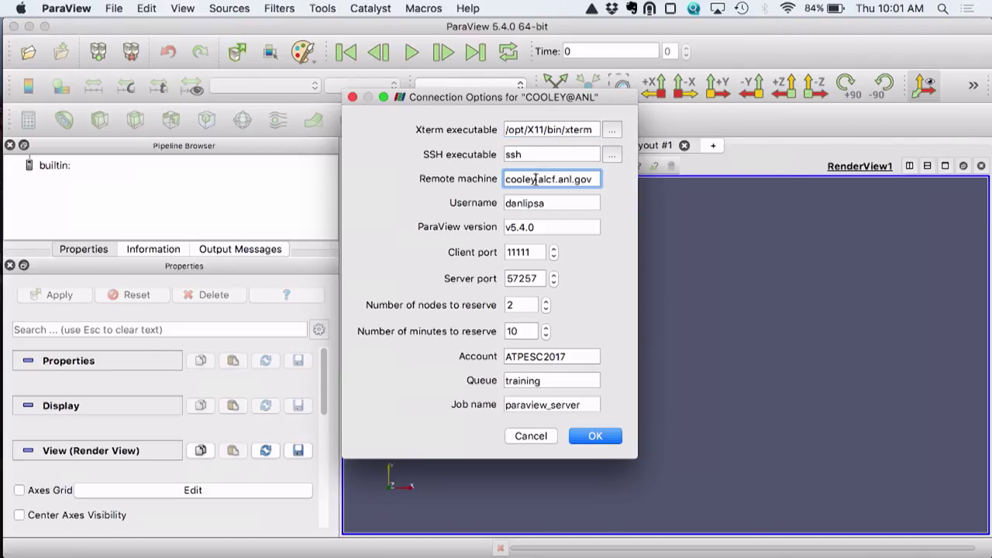
click(538, 227)
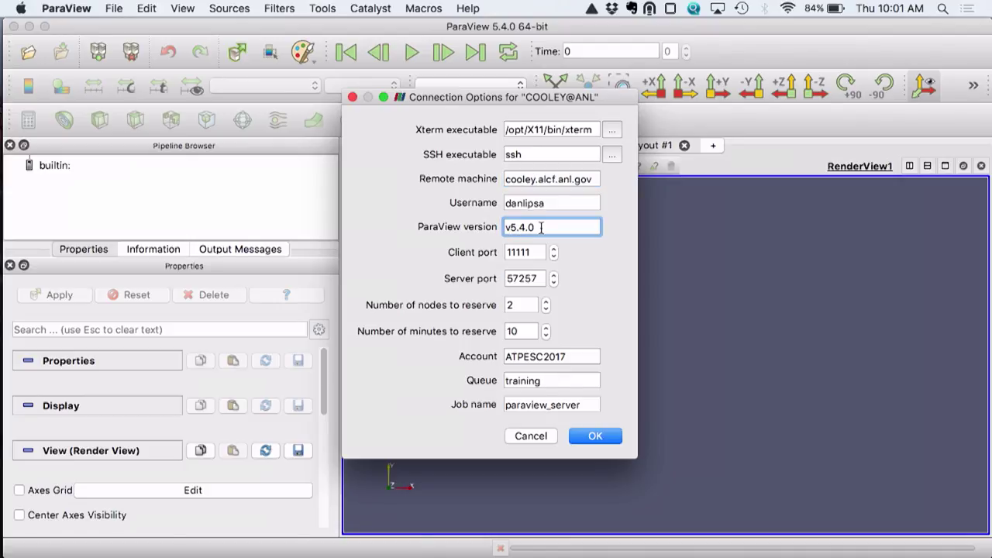
click(521, 306)
click(521, 331)
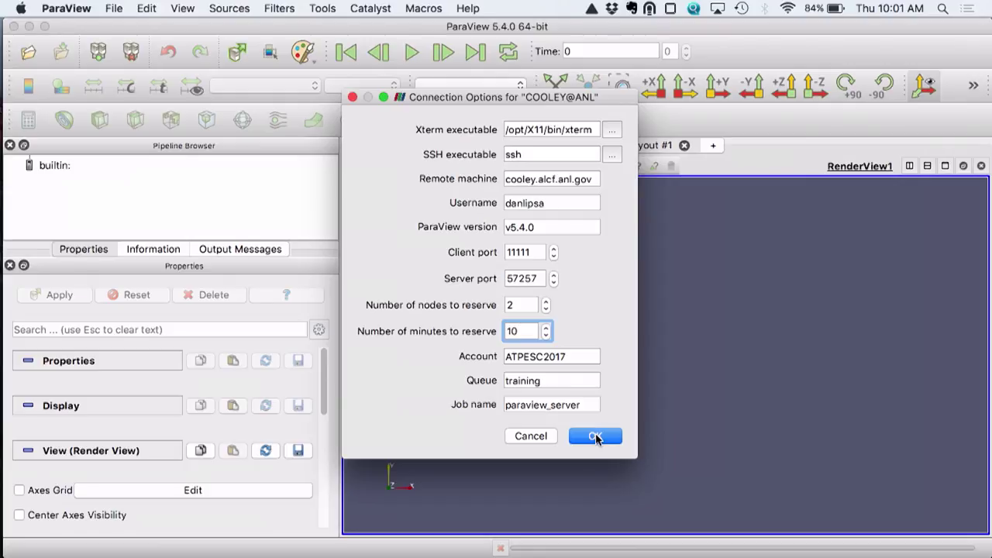
click(596, 437)
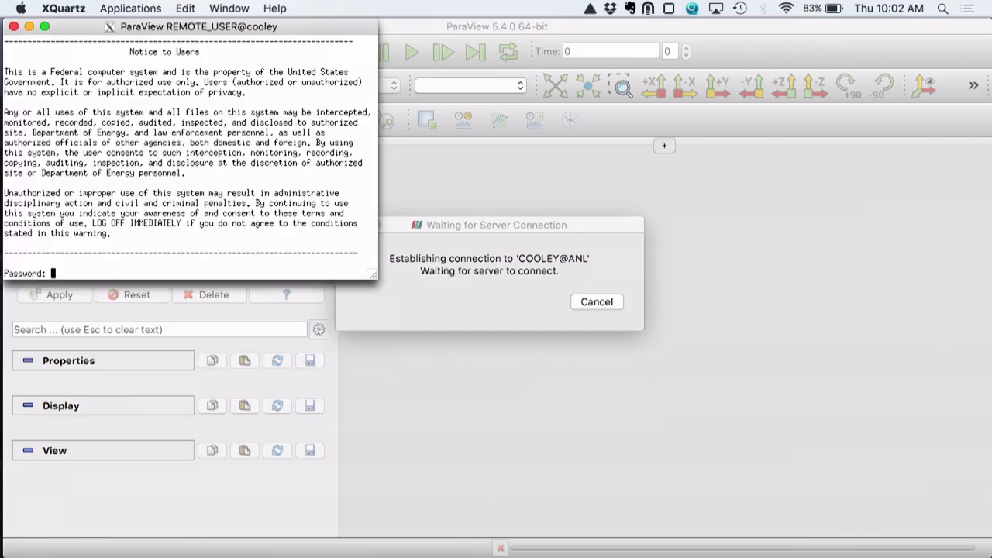
key(Return)
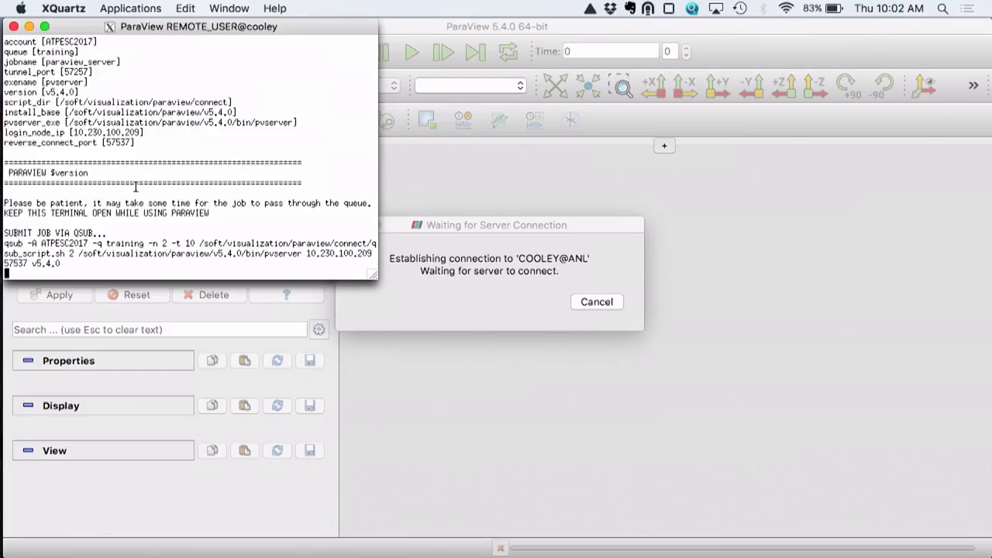
Step: Examine the qsub job submission command in the terminal, including its pvserver executable
drag(11, 245, 61, 265)
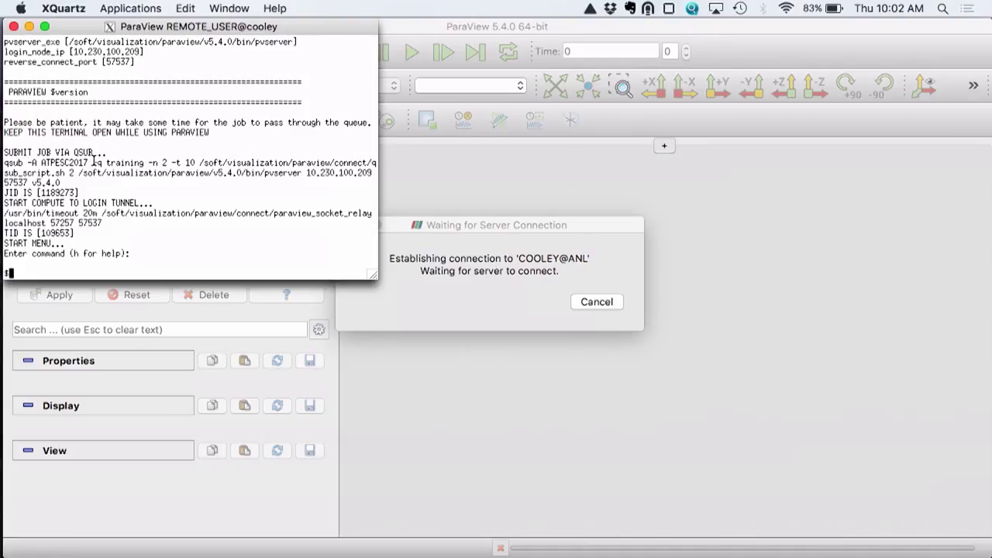
double_click(284, 172)
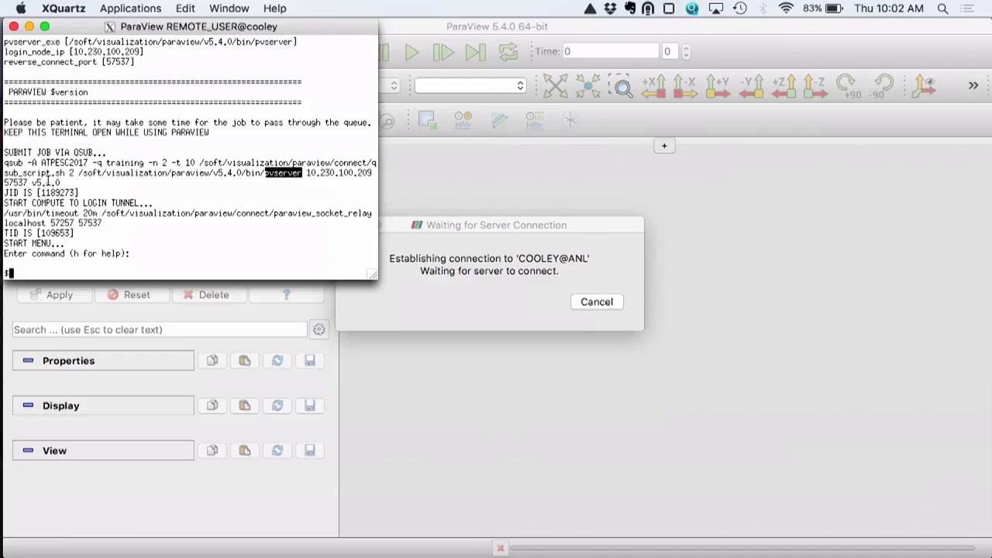
click(70, 178)
drag(70, 178, 7, 163)
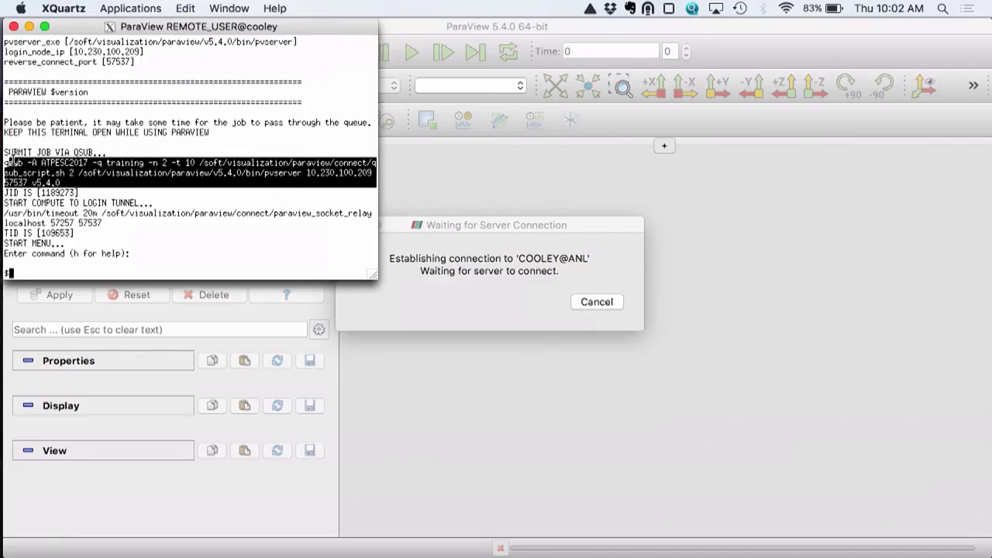
click(11, 180)
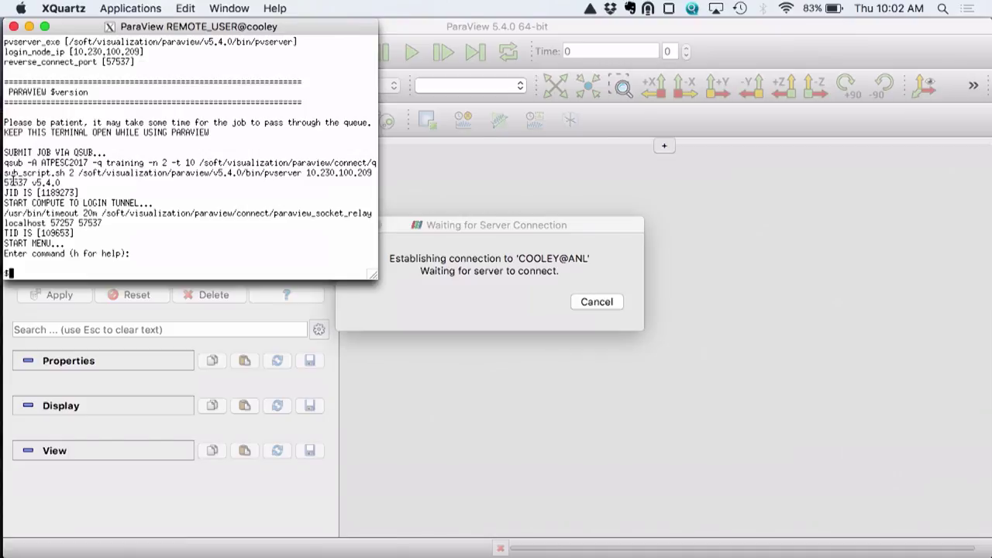
Step: Query the job queue with the s command and inspect the row of the submitted 2-node, 10-minute job
text(s)
key(Return)
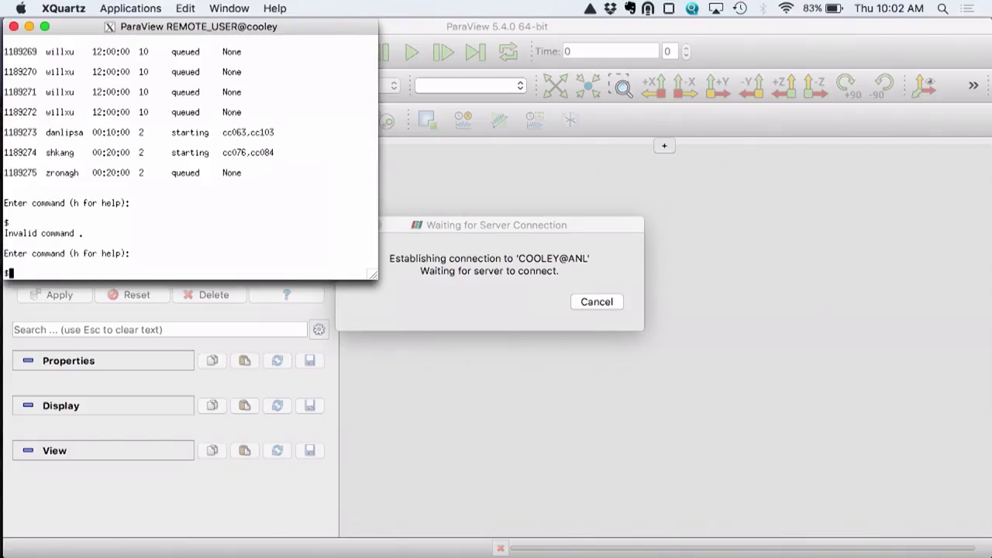
triple_click(74, 132)
click(36, 133)
drag(24, 132, 27, 142)
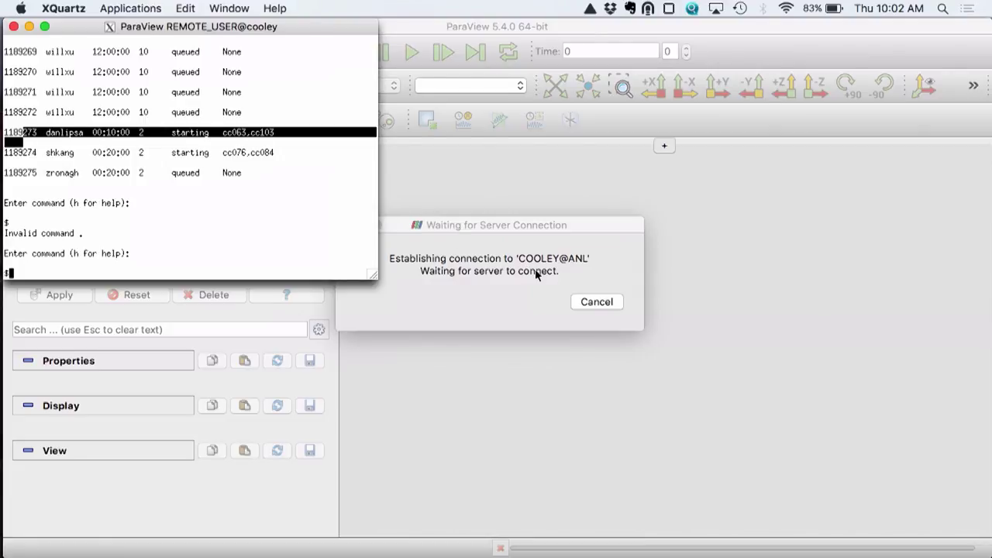
click(233, 218)
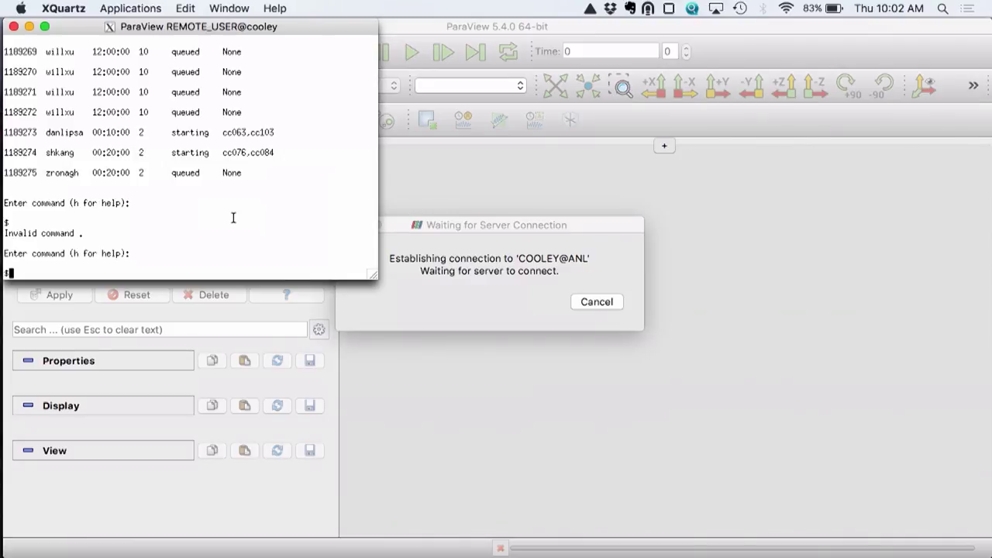
Step: Check the job queue status again with the s command and switch back to ParaView
text(s)
key(Return)
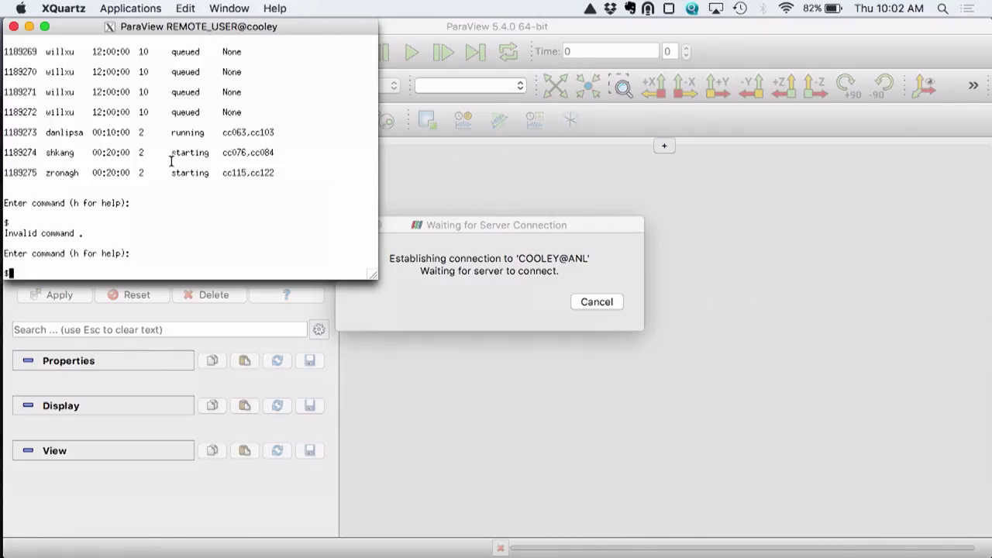
click(446, 27)
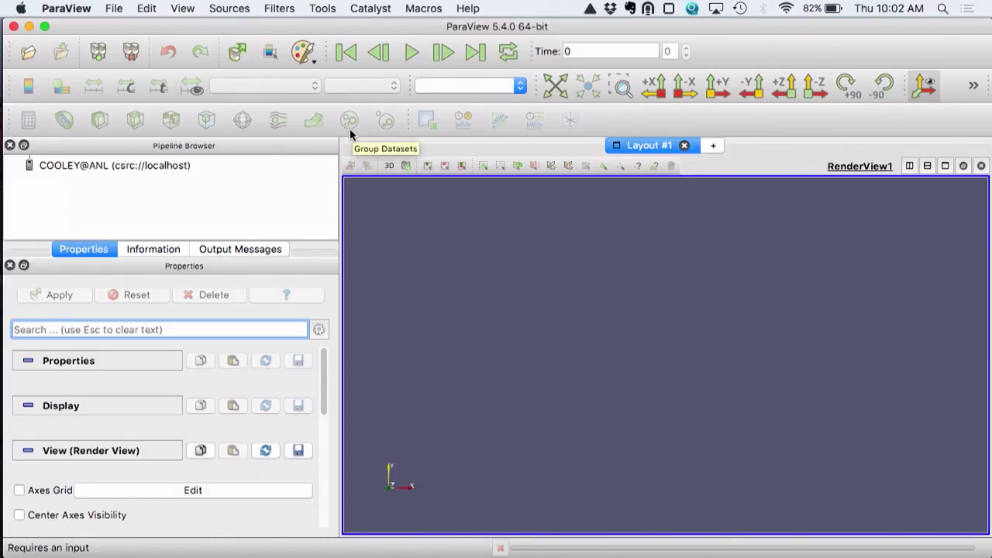
Step: Examine which files the data folder on the remote COOLEY@ANL server contains, without opening any
click(188, 165)
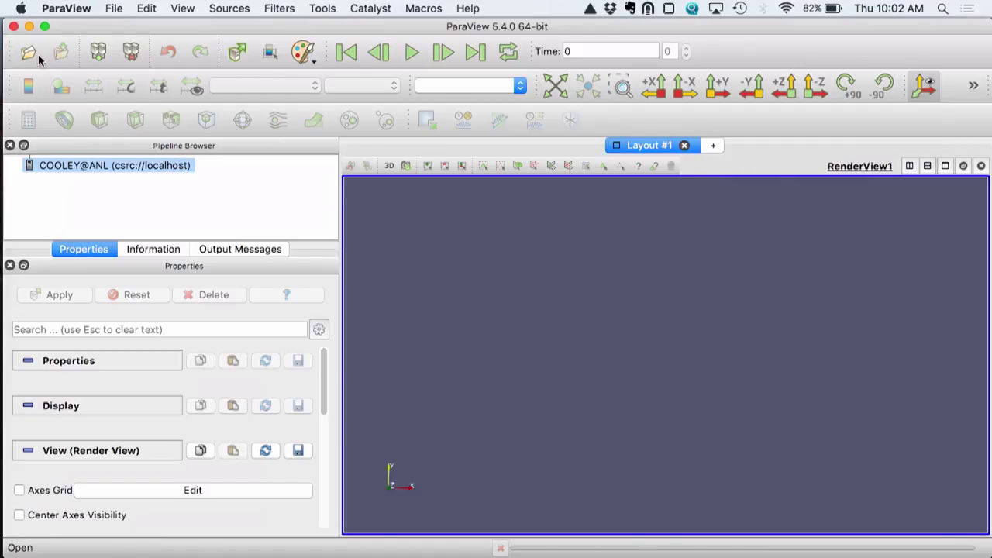
click(27, 52)
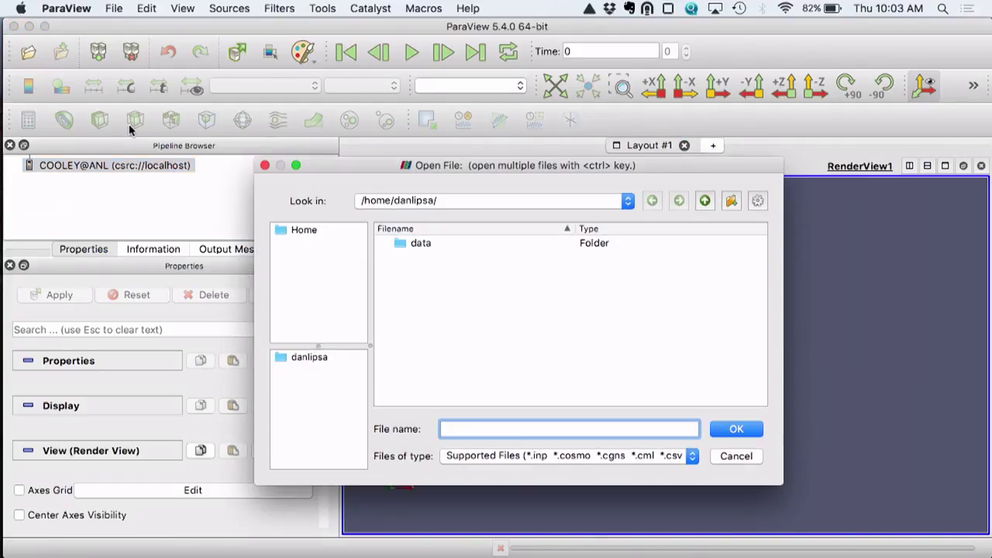
double_click(426, 243)
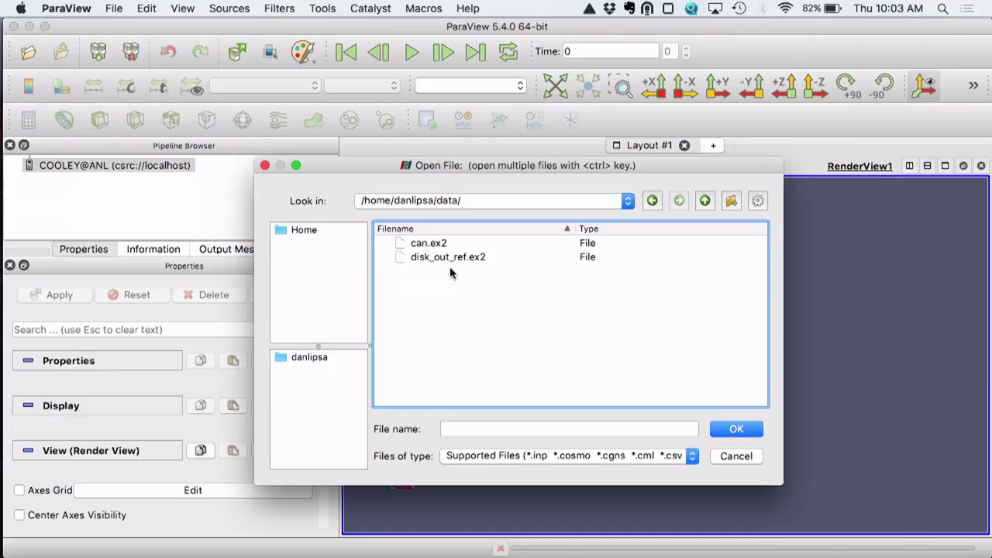
click(736, 458)
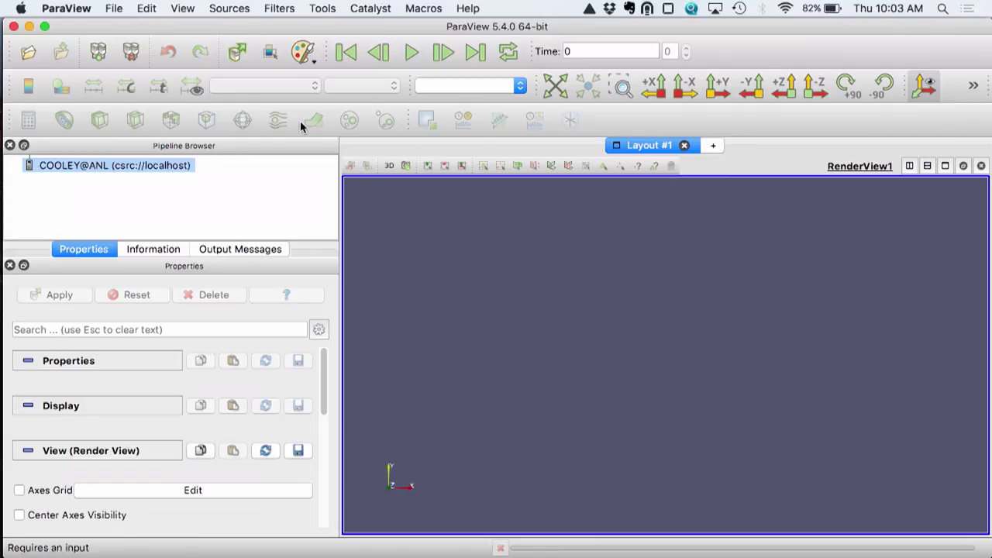
Step: Show the Memory Inspector and inspect the memory entries of server nodes cc063 and cc103 and of the client
click(186, 8)
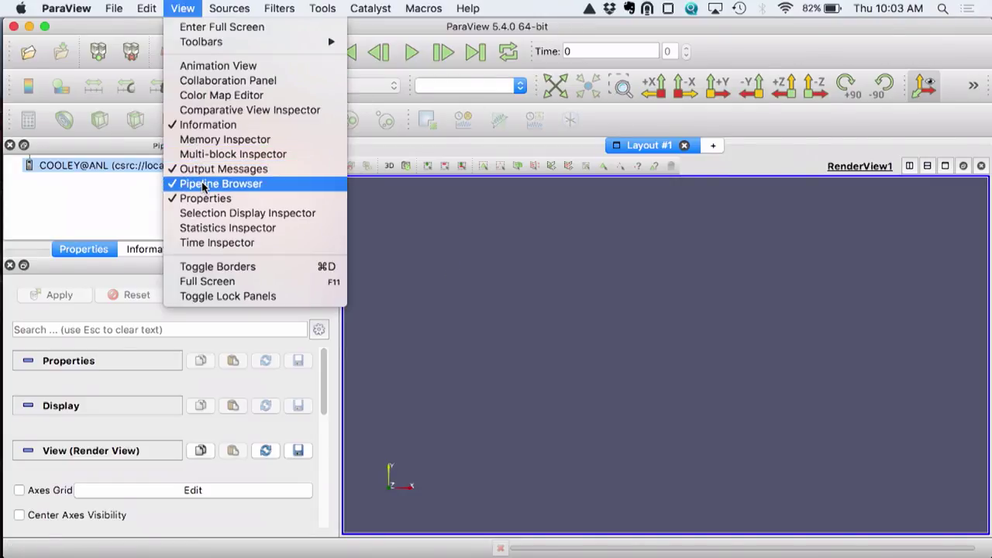
click(221, 143)
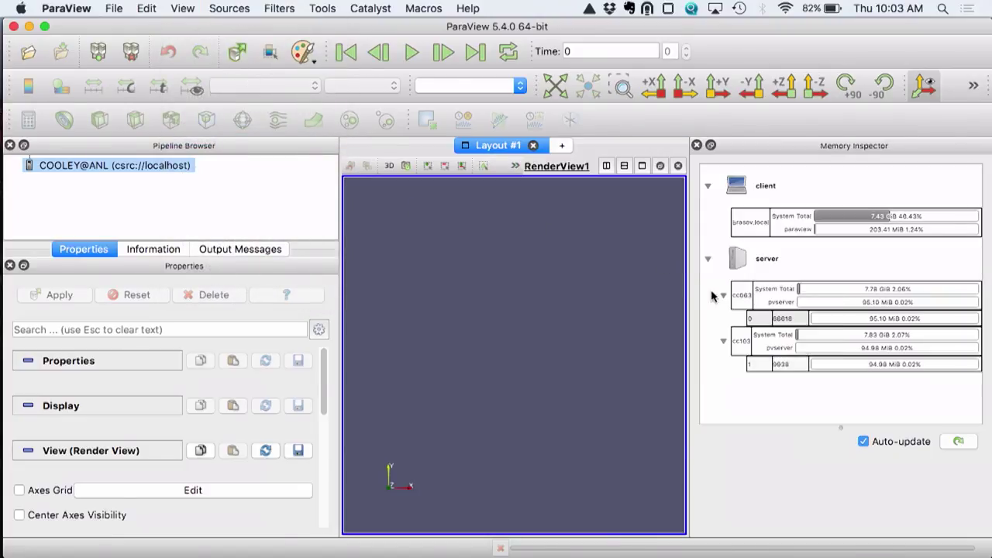
click(723, 297)
click(722, 297)
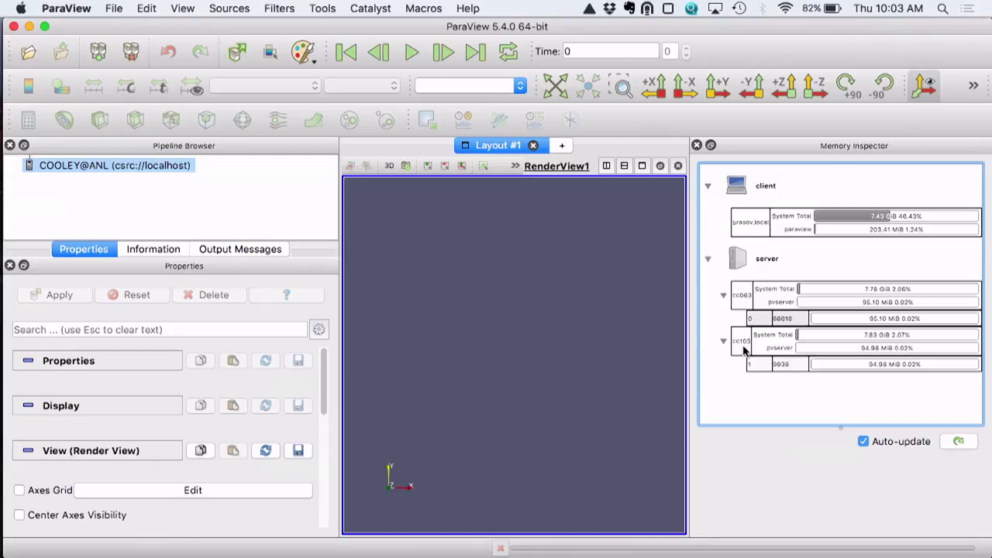
click(861, 293)
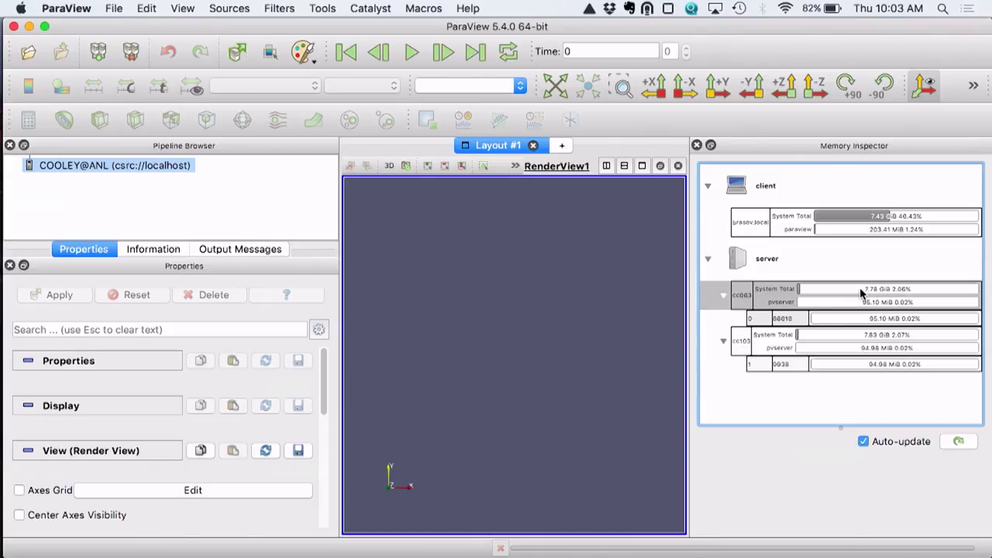
click(867, 337)
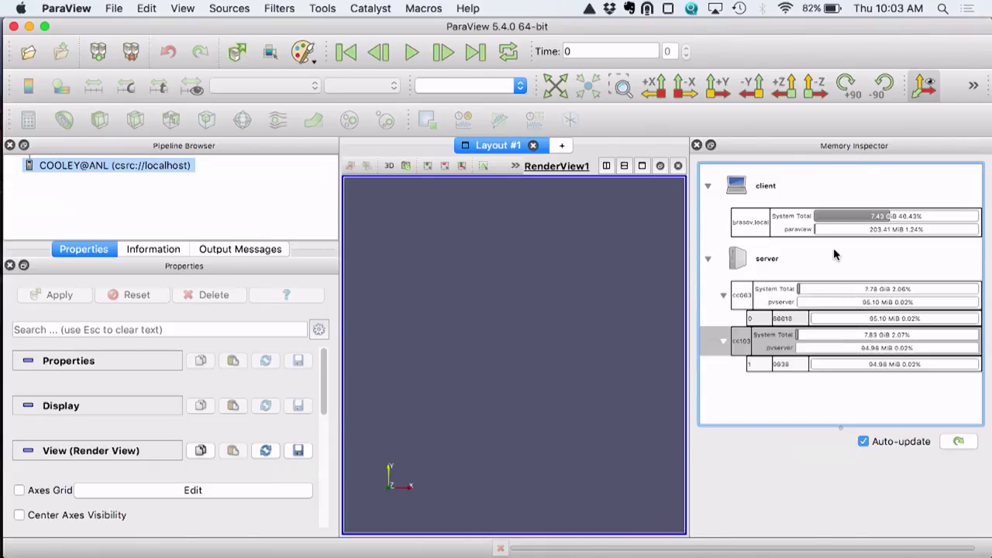
click(837, 220)
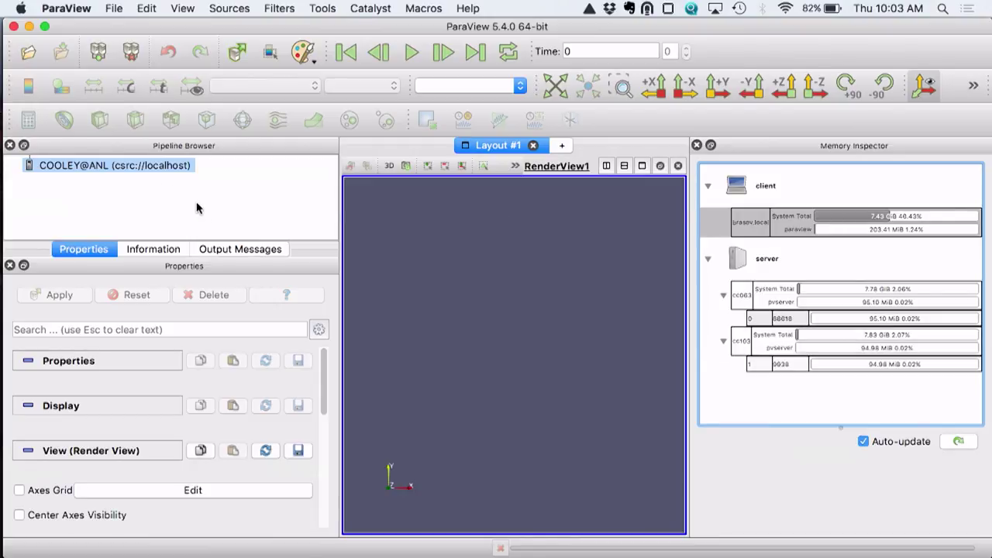
Step: Open can.ex2 from the remote data folder and load it with all variables enabled
click(116, 8)
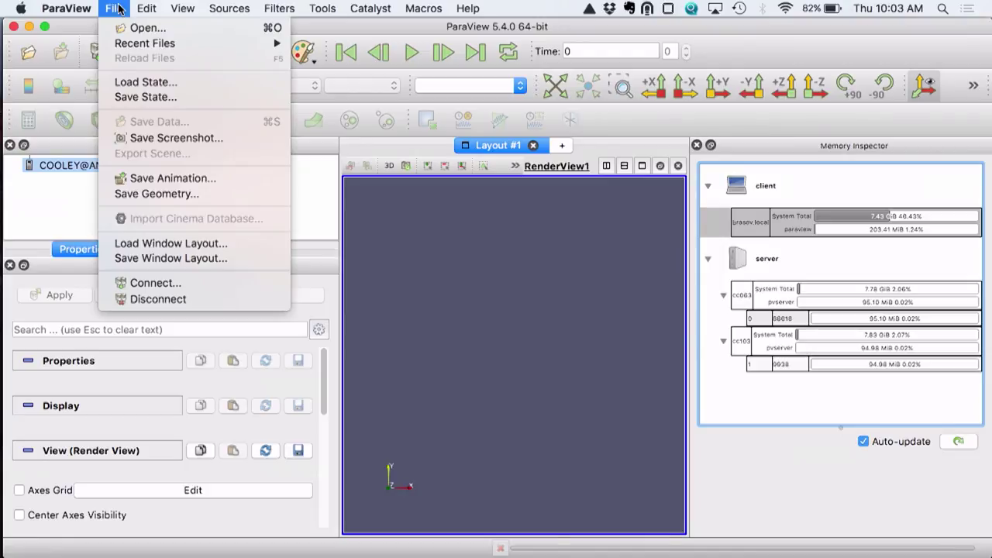
mouse_move(134, 42)
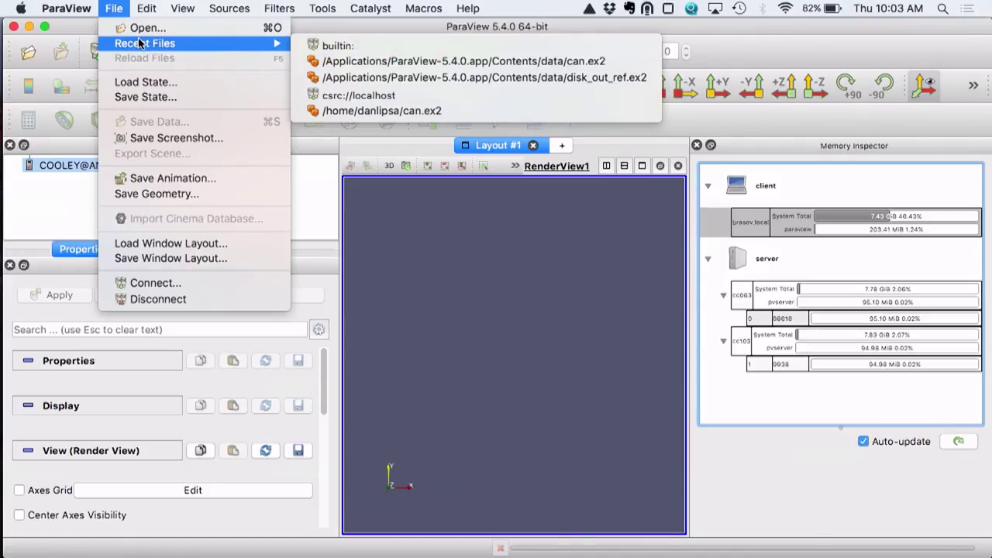
click(62, 51)
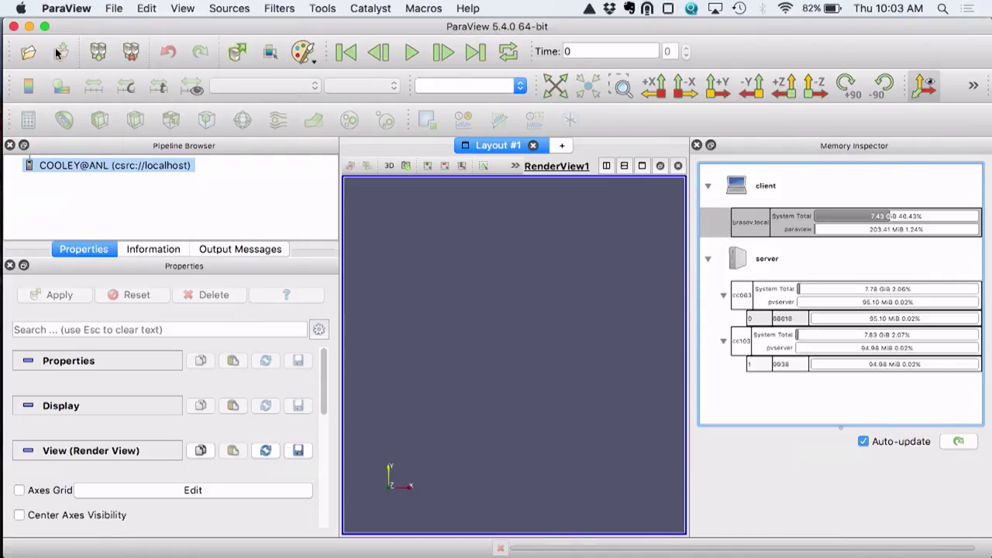
click(29, 52)
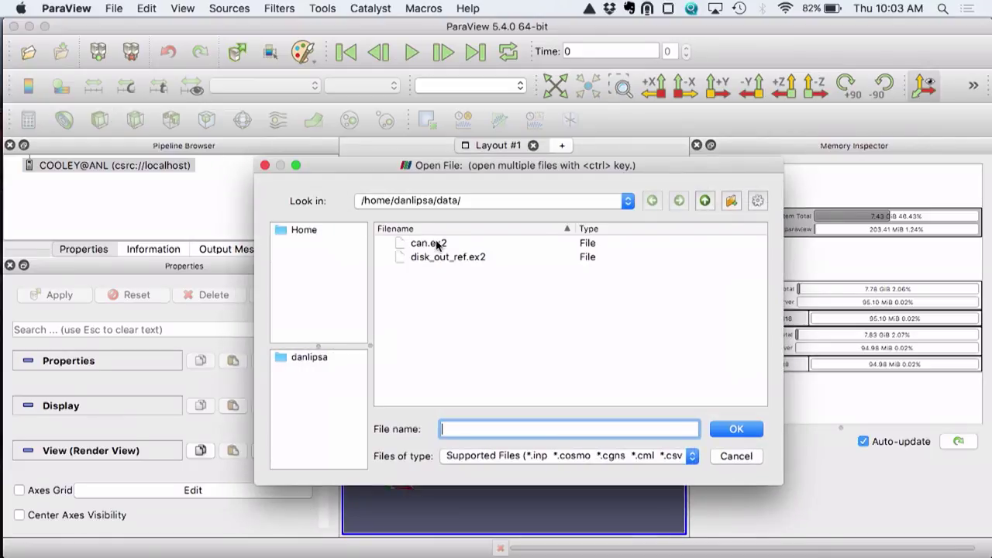
click(438, 245)
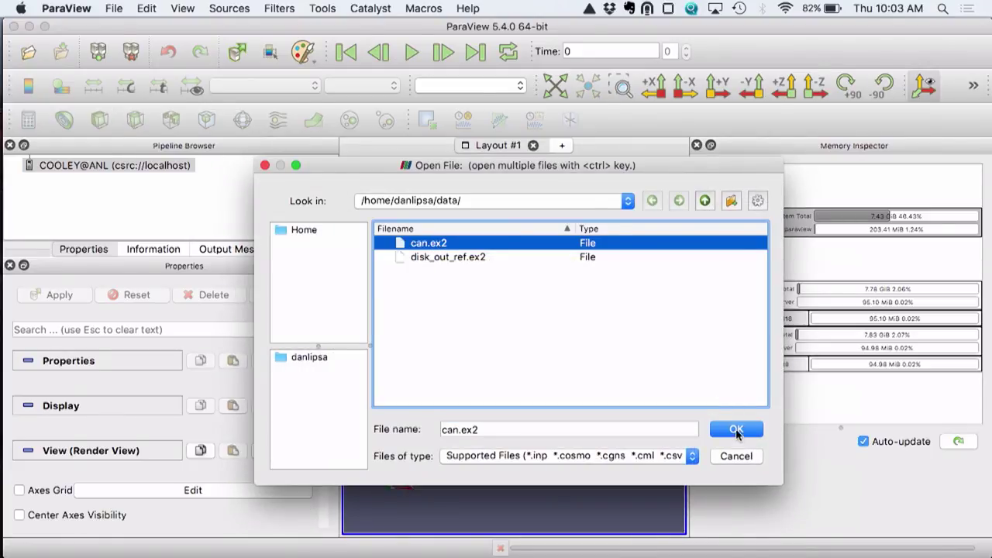
click(737, 432)
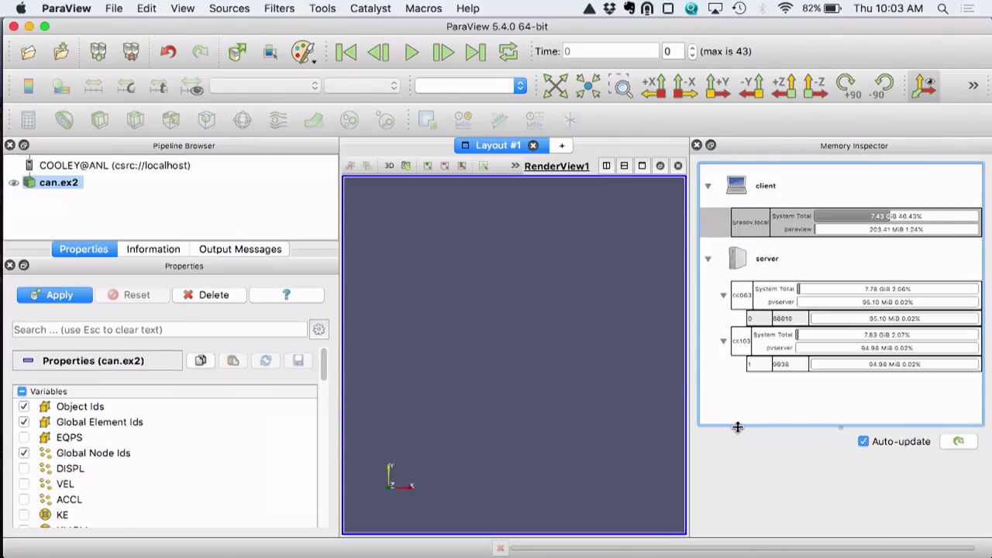
click(22, 392)
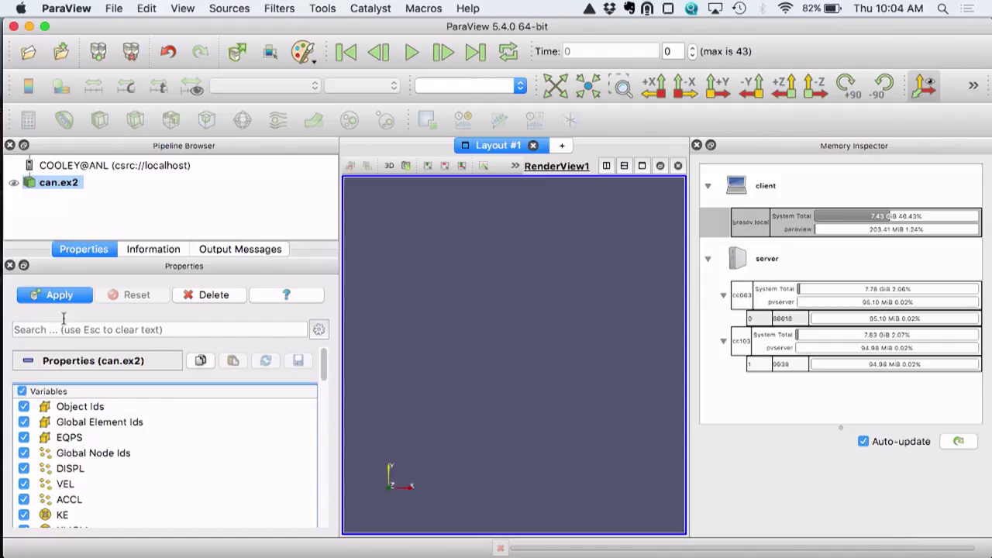
click(65, 296)
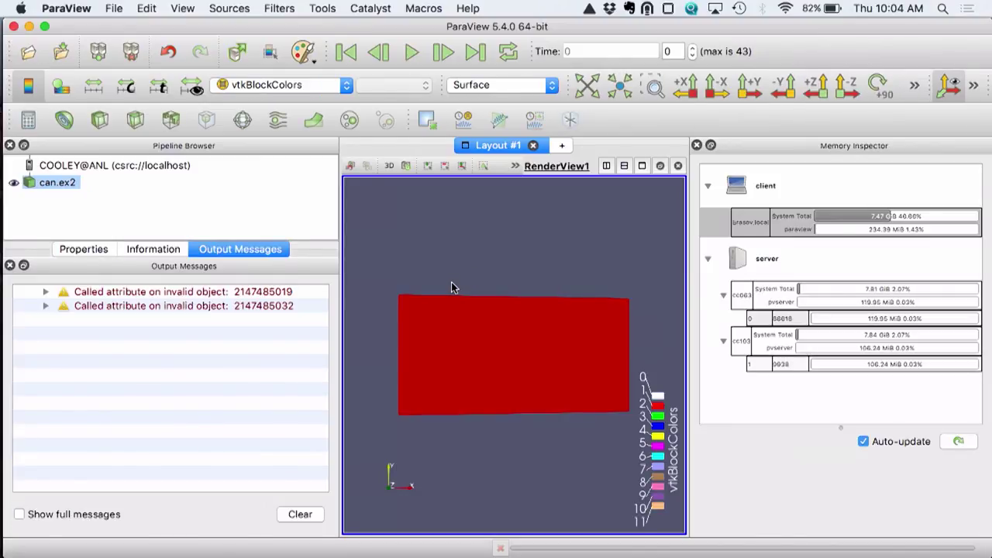
Step: Color the can.ex2 dataset by vtkProcessId instead of block colors
drag(453, 297, 455, 365)
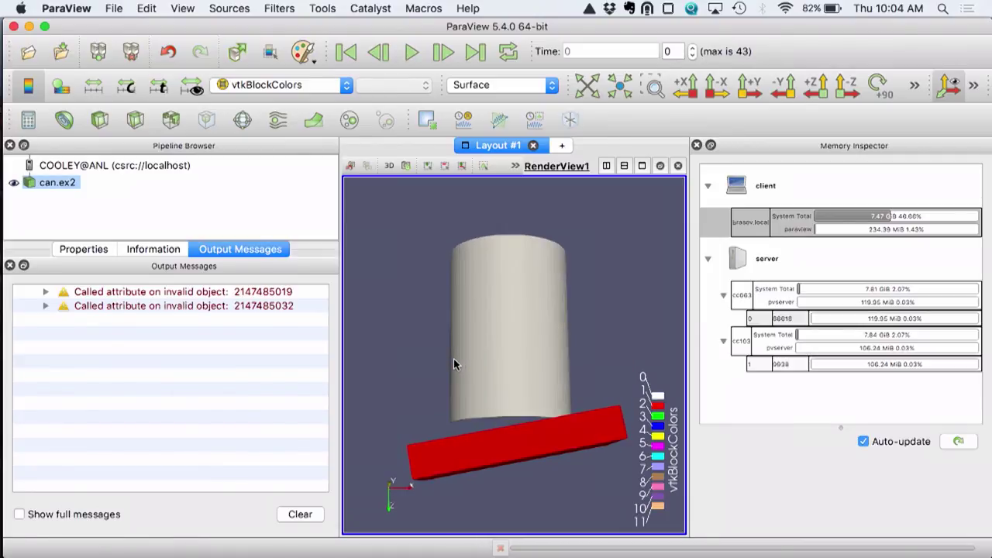
mouse_move(532, 278)
mouse_down()
mouse_move(531, 312)
mouse_move(527, 273)
mouse_move(522, 301)
mouse_move(499, 280)
mouse_move(530, 279)
mouse_up()
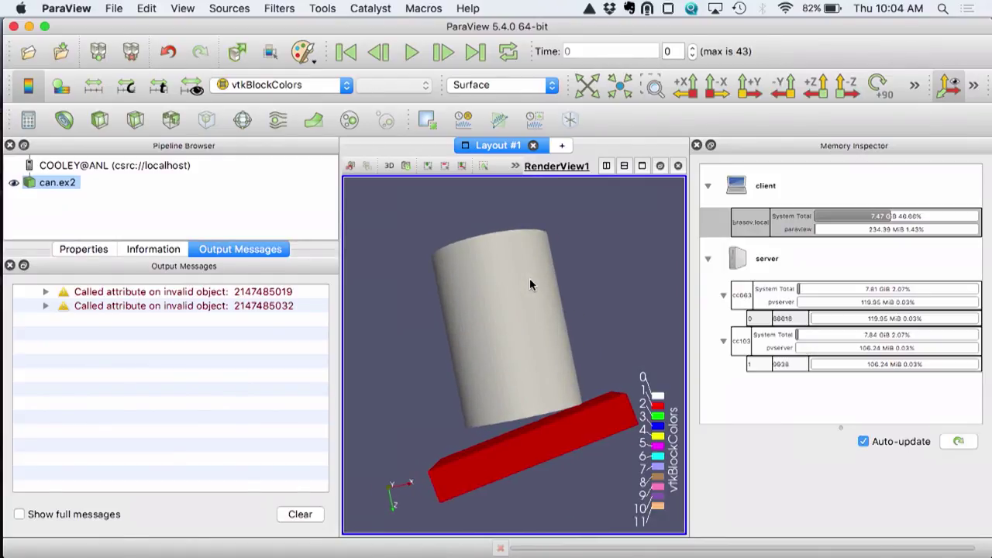
click(316, 90)
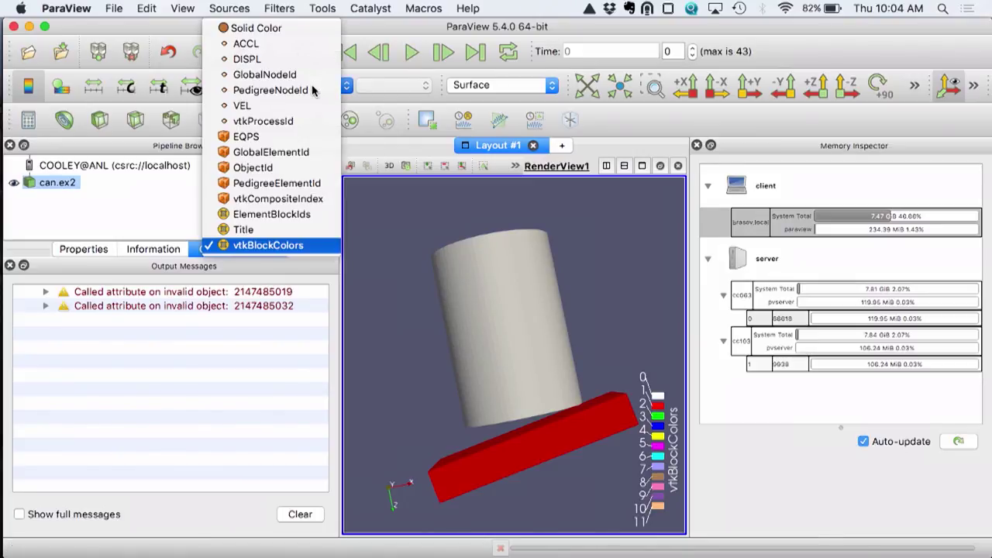
key(Escape)
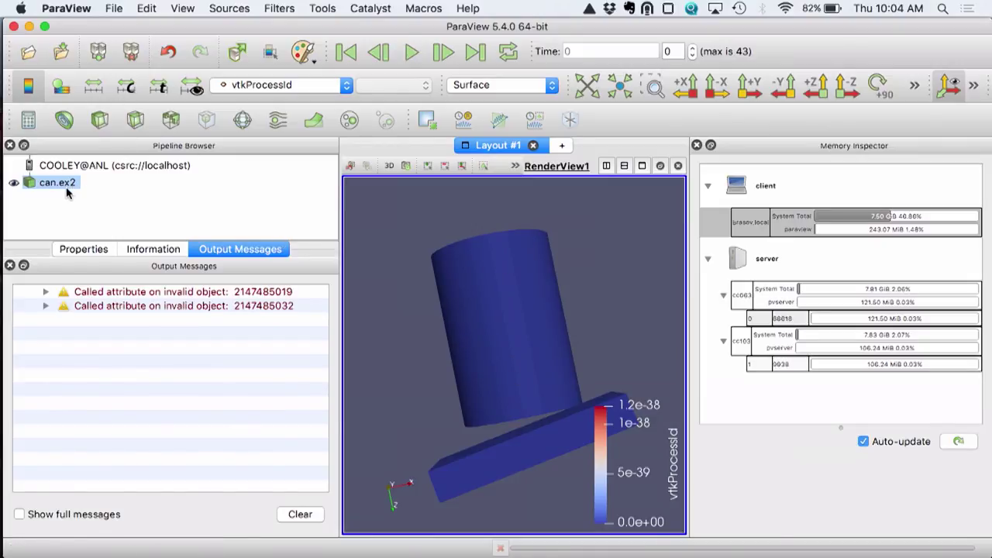
Step: Delete can.ex2 from the pipeline and create a Wavelet source with default parameters on the COOLEY@ANL server
click(80, 249)
click(211, 295)
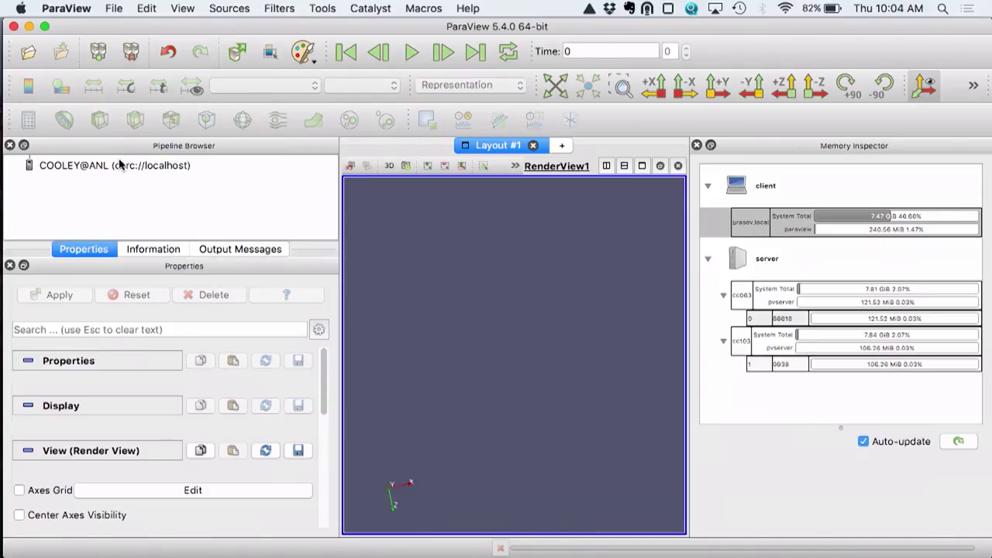
click(119, 166)
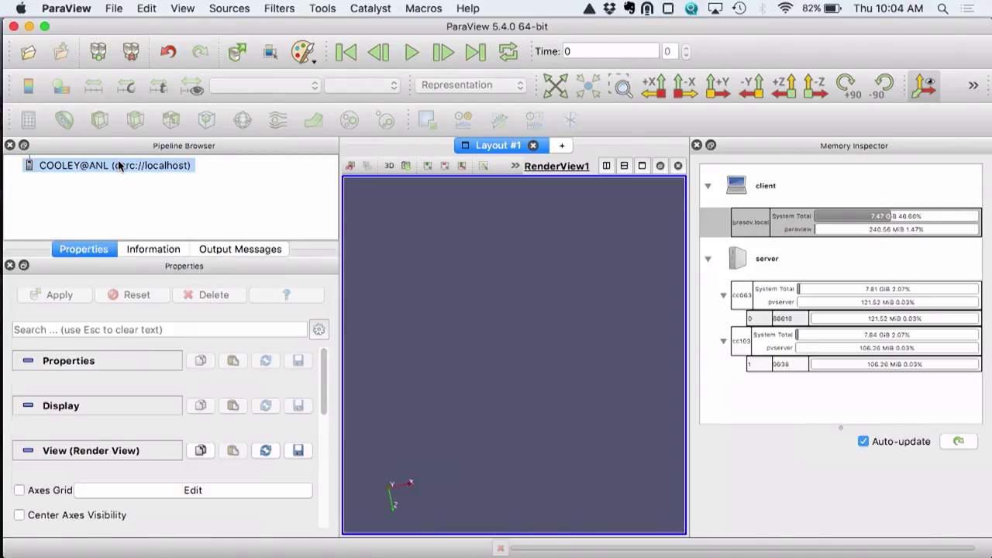
click(225, 8)
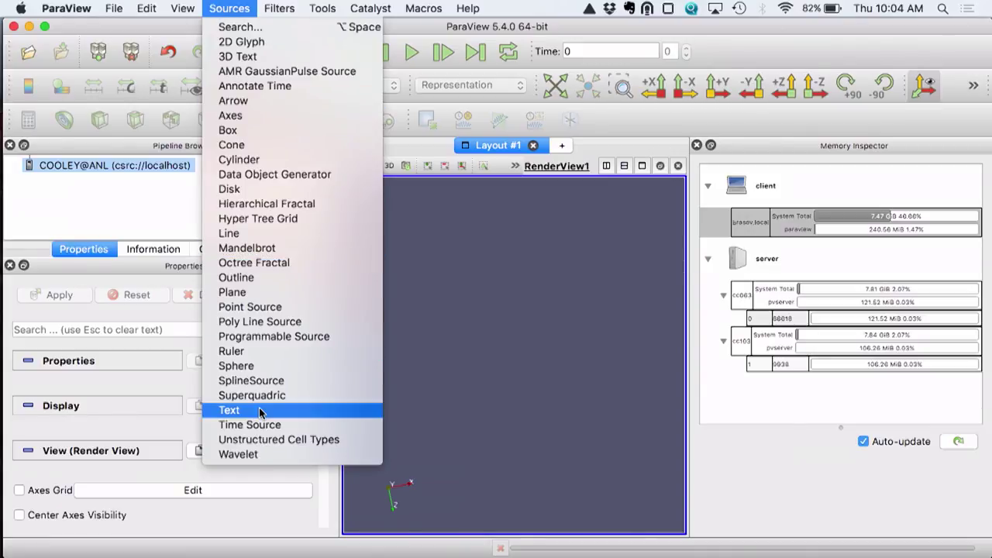
click(258, 454)
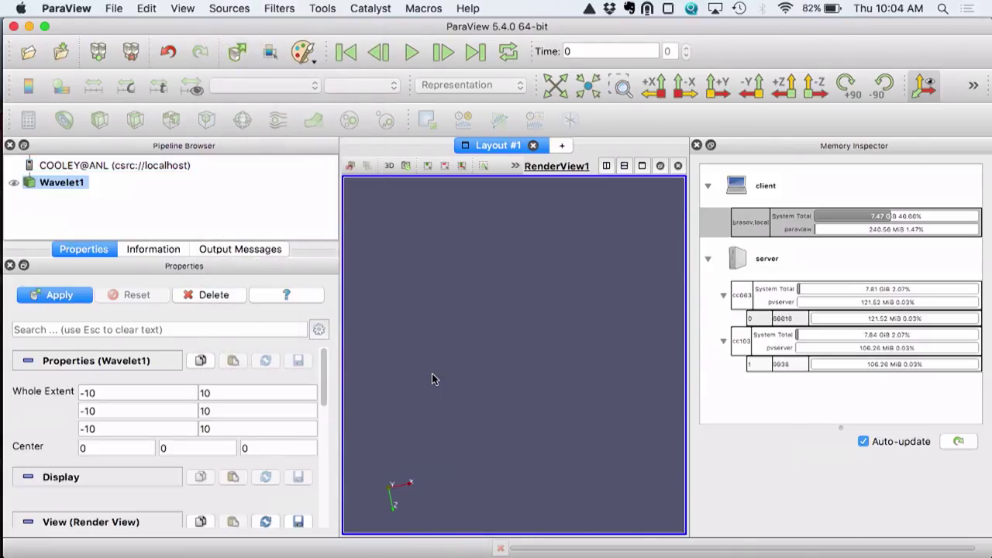
click(69, 295)
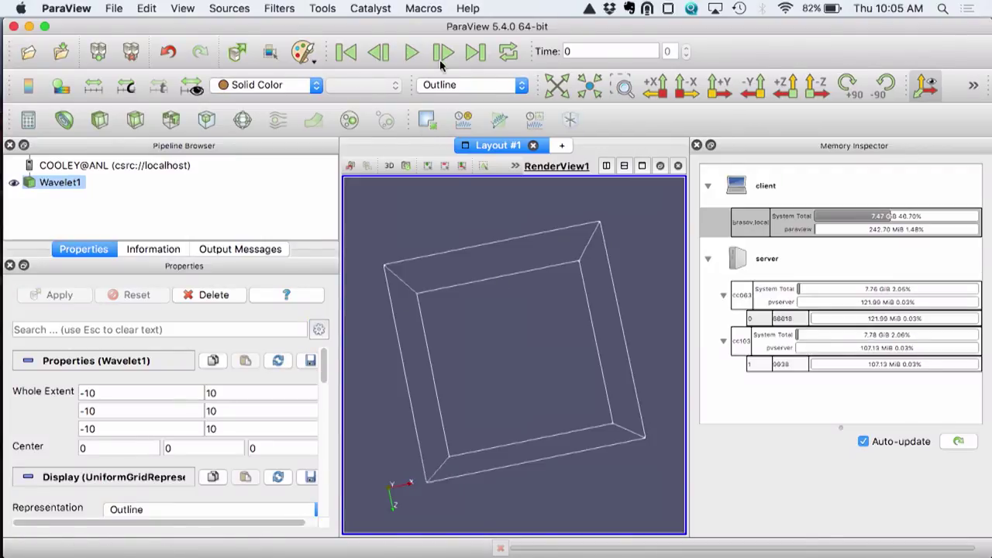
Step: Show the wavelet as Surface colored by RTData and view it from an angle
click(452, 85)
key(Escape)
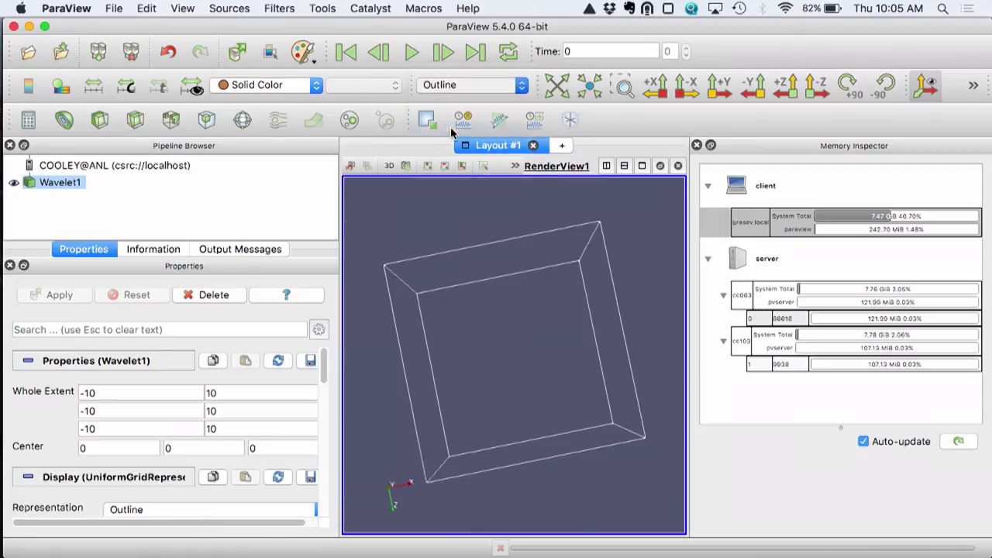
click(264, 91)
key(Escape)
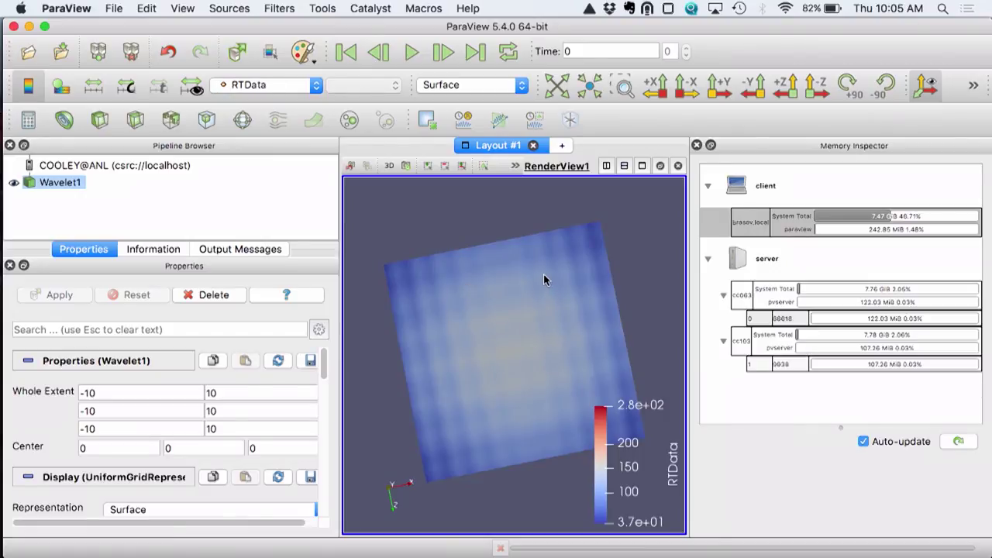
drag(544, 280, 563, 295)
Step: Color the wavelet surface by vtkProcessId and examine how the data is split between the server processes
click(310, 86)
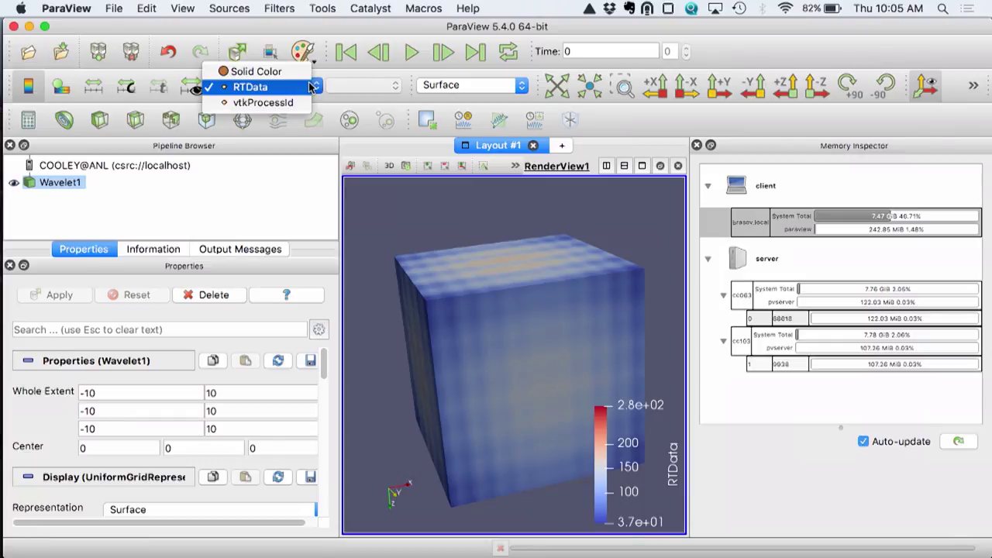
click(445, 277)
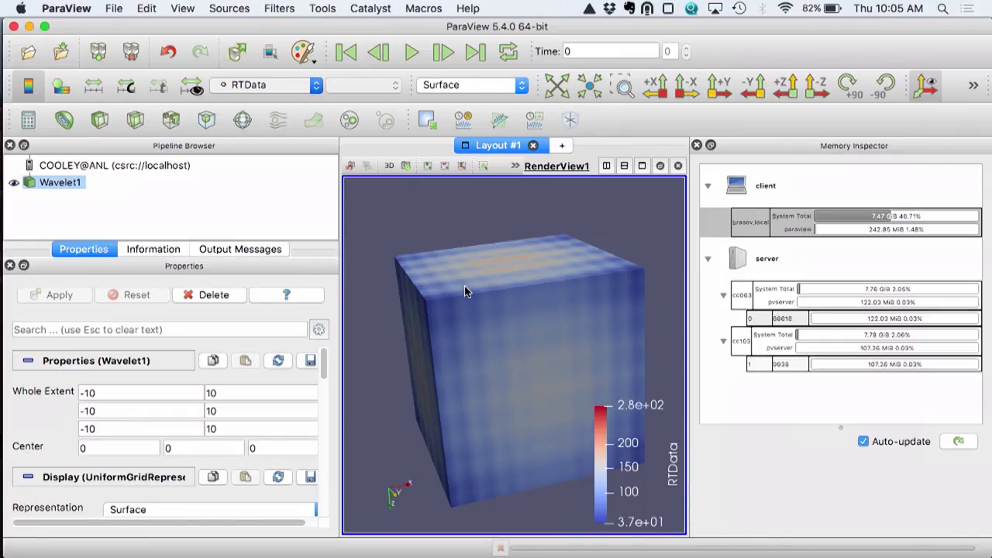
drag(496, 317, 472, 290)
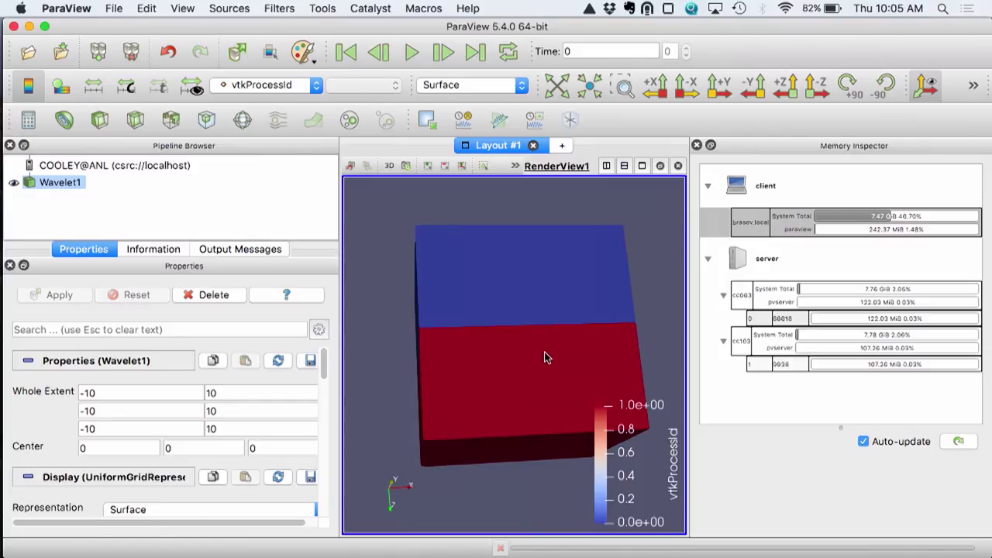
drag(543, 355, 541, 350)
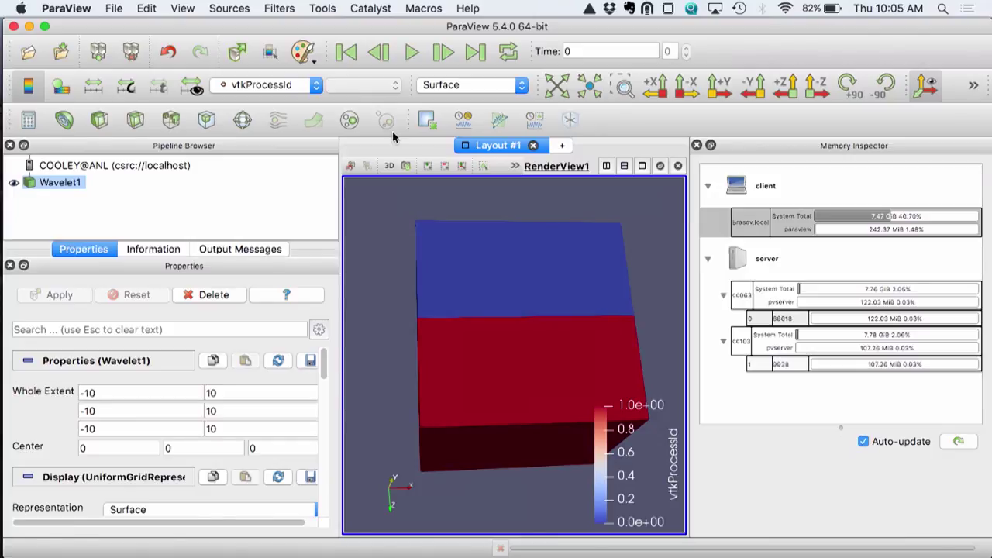
Step: Color the wavelet by RTData again, display it with the Volume representation and inspect the rendering from another angle
click(284, 89)
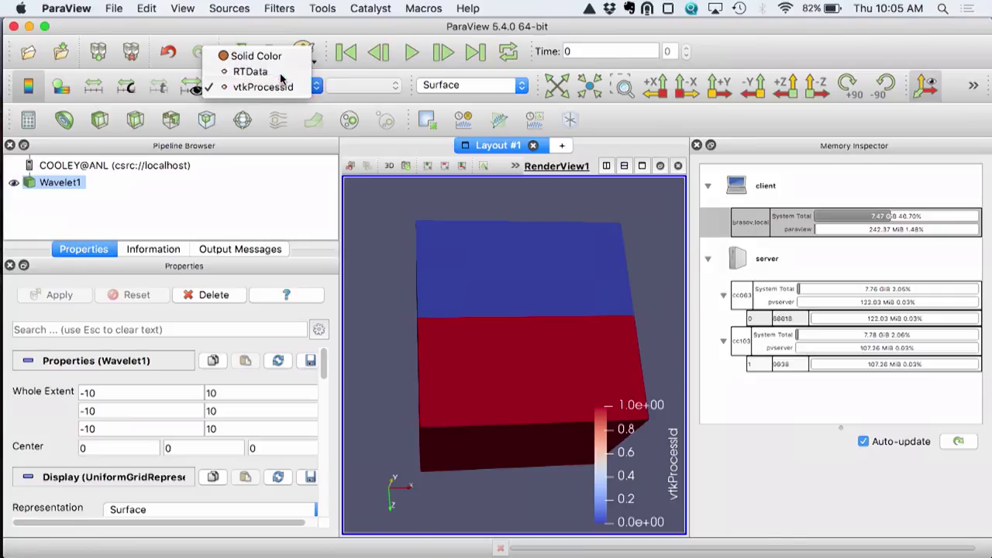
click(281, 86)
click(468, 86)
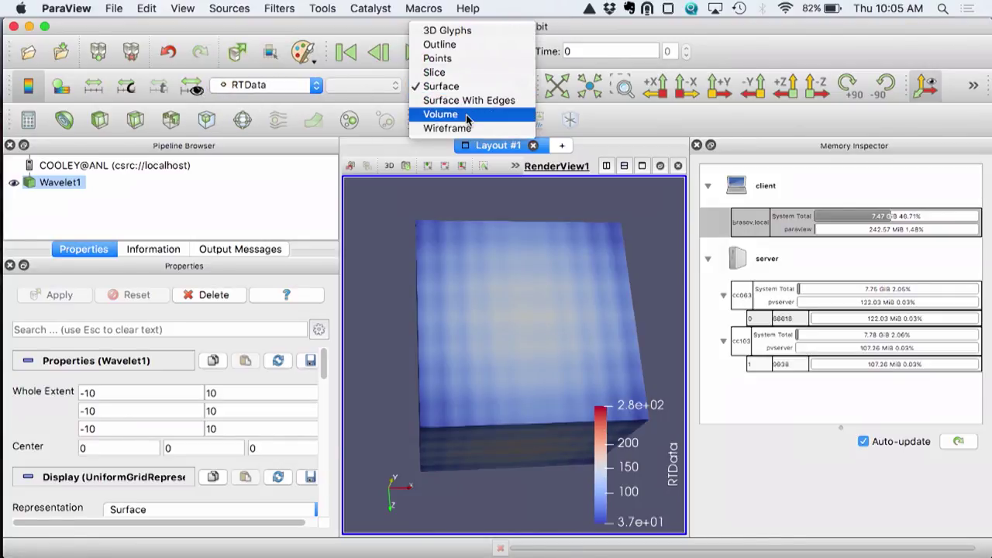
click(445, 88)
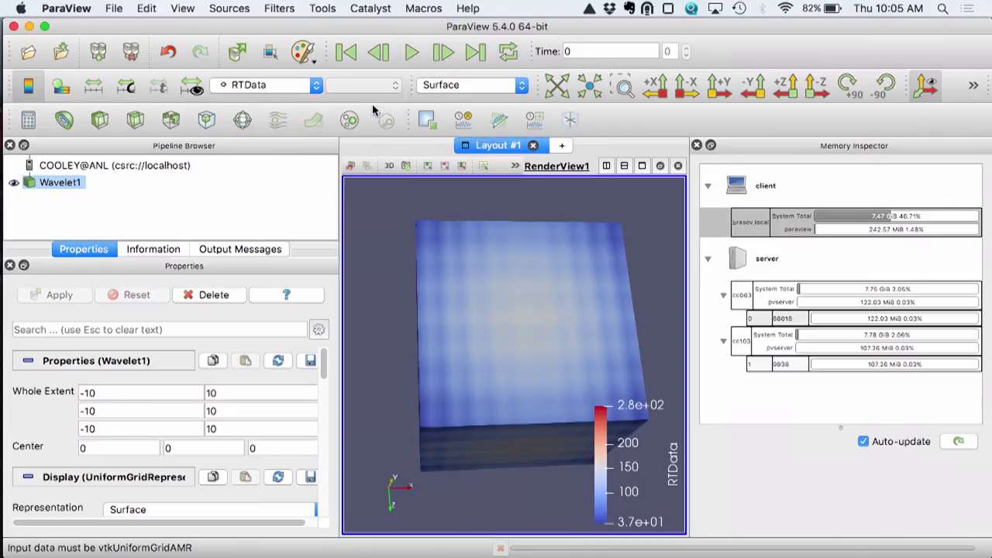
click(444, 88)
key(Escape)
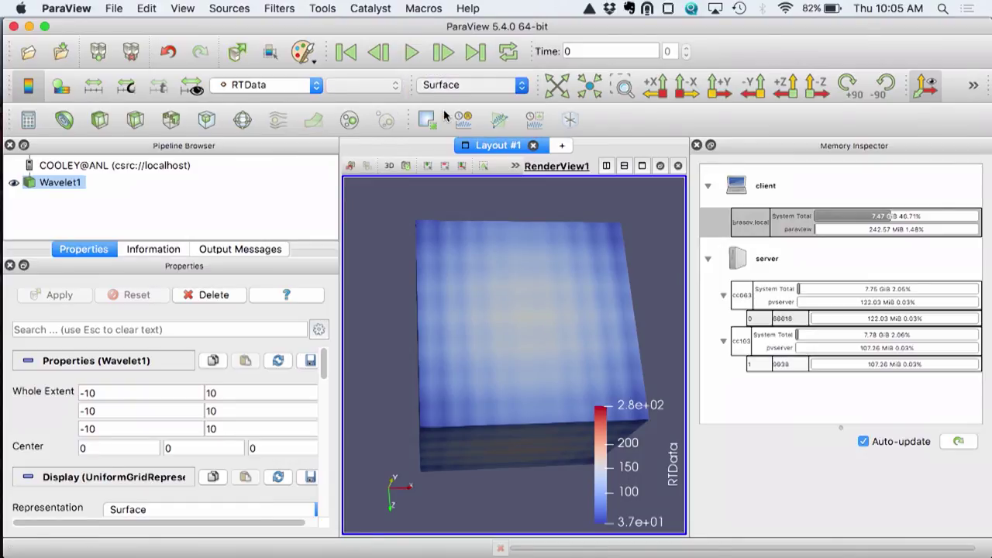
click(444, 115)
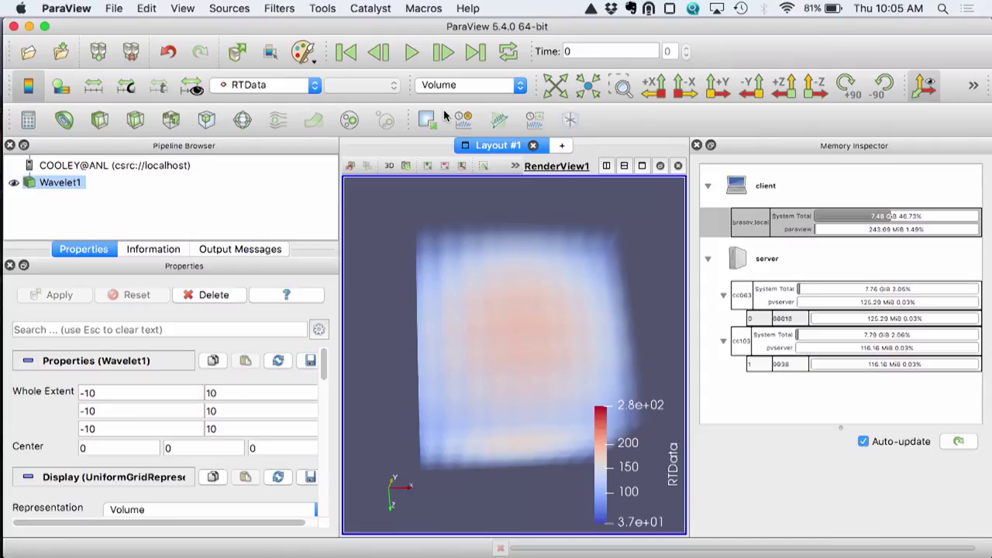
drag(476, 247, 607, 216)
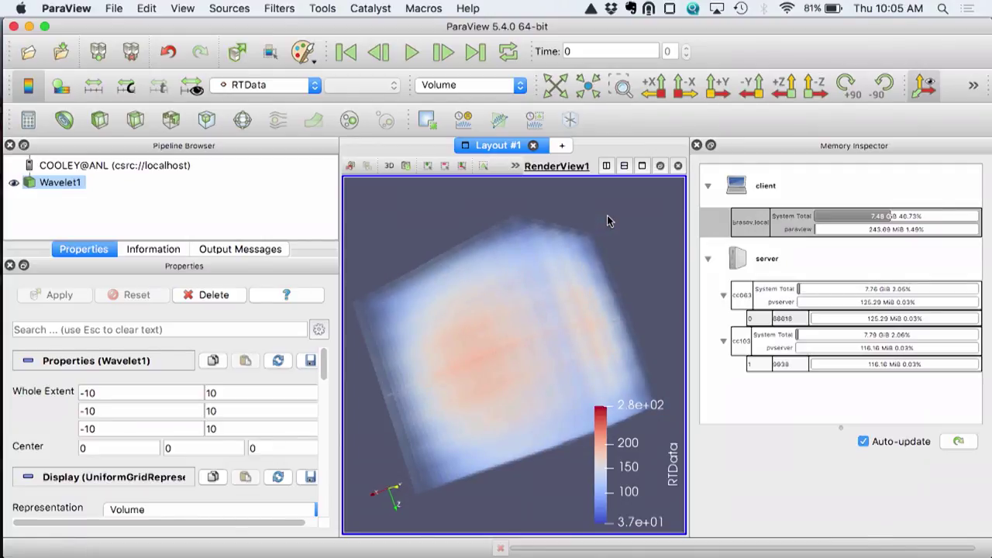
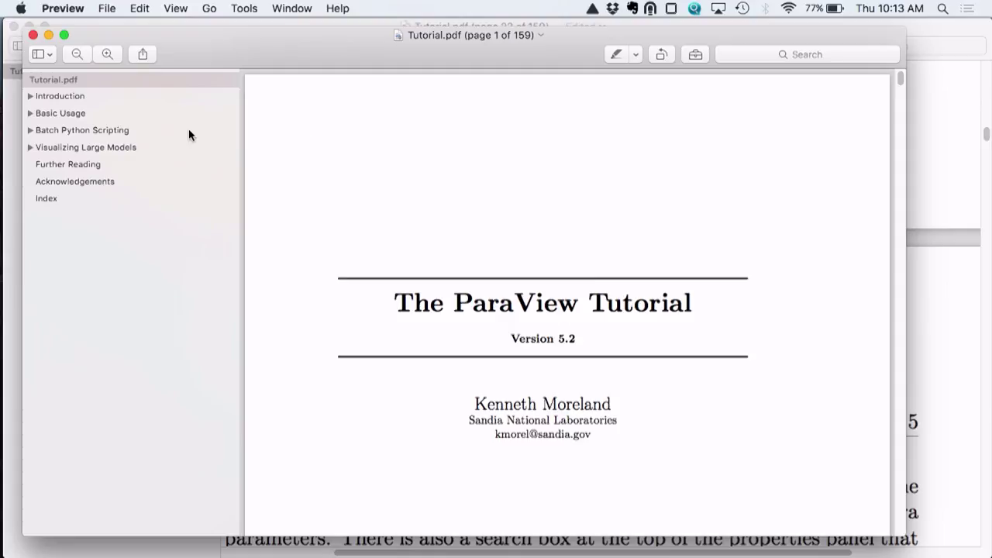
Step: Find the List of Exercises in Tutorial.pdf and go to Exercise 2.1, Creating a Source
scroll(361, 199, down, 15)
scroll(362, 201, down, 20)
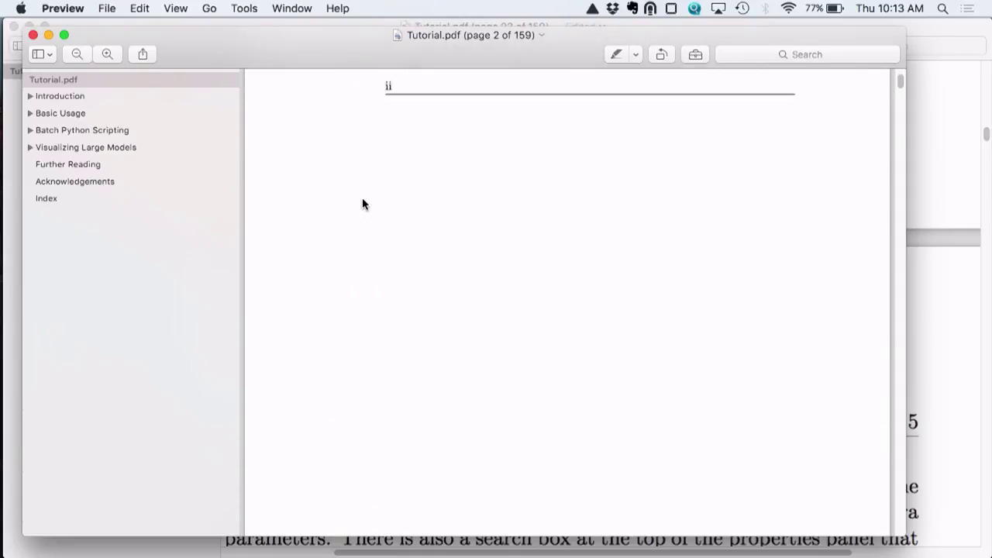
scroll(362, 203, down, 20)
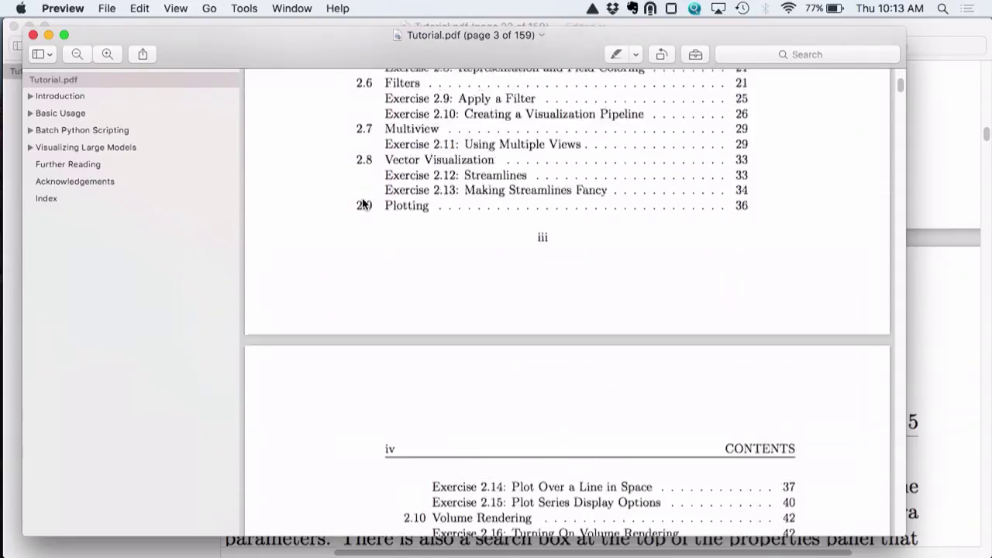
scroll(362, 203, down, 20)
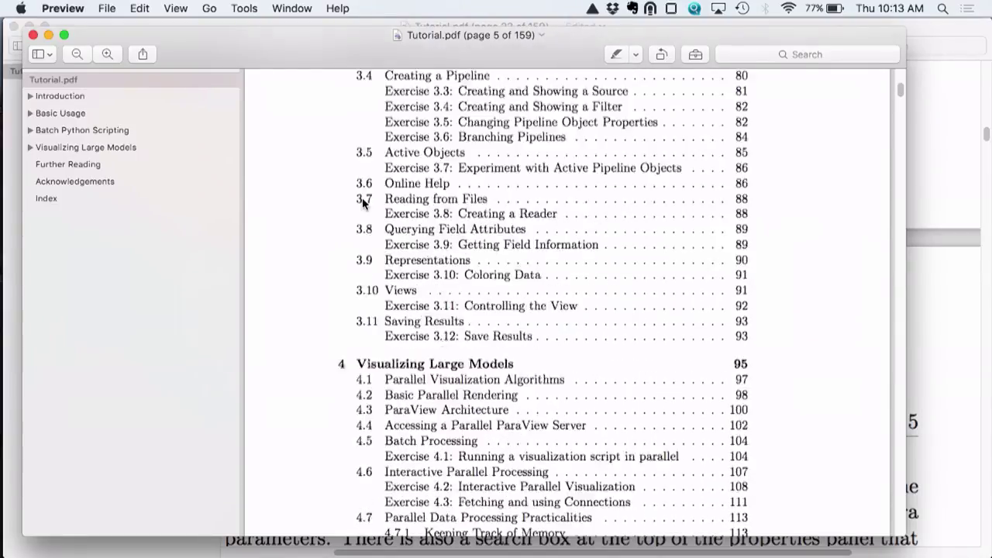
scroll(362, 204, down, 20)
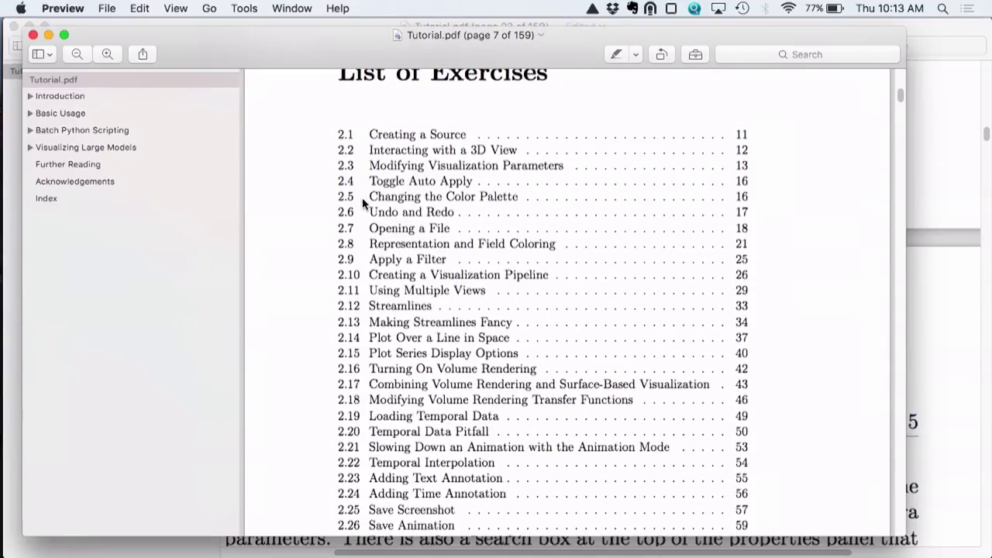
drag(257, 535, 255, 548)
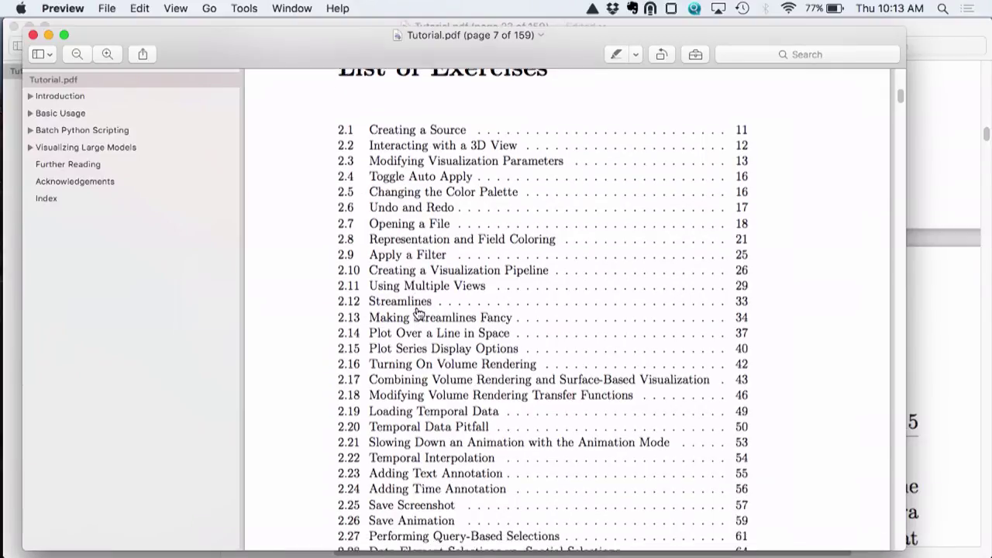
scroll(418, 313, down, 2)
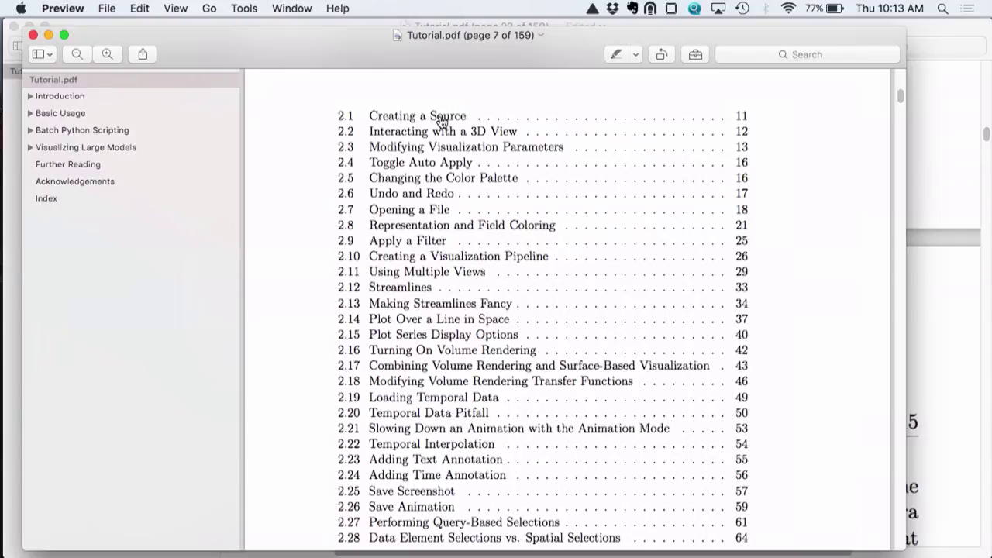
click(440, 117)
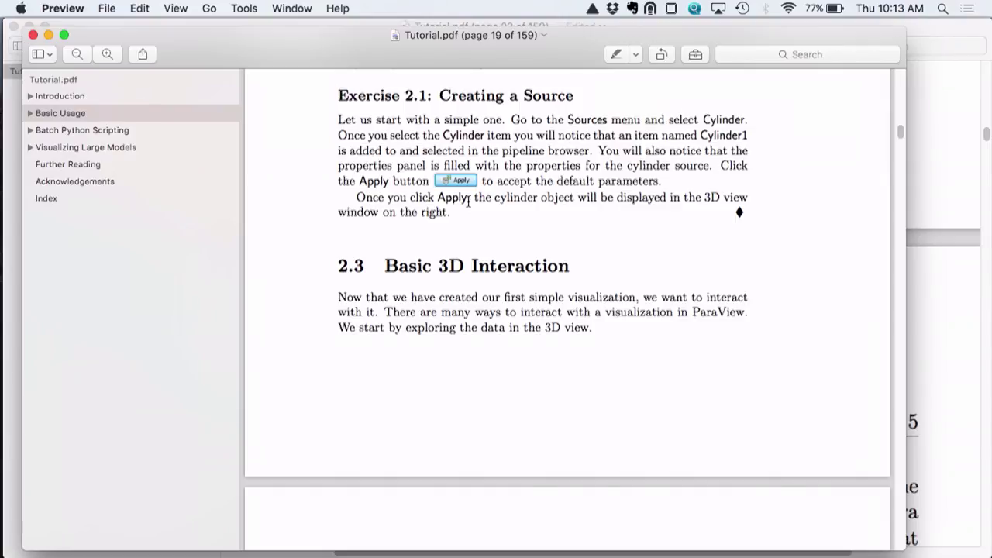
Step: Switch to ParaView and create a Cylinder source with the default parameters on the builtin server
key(super+Tab)
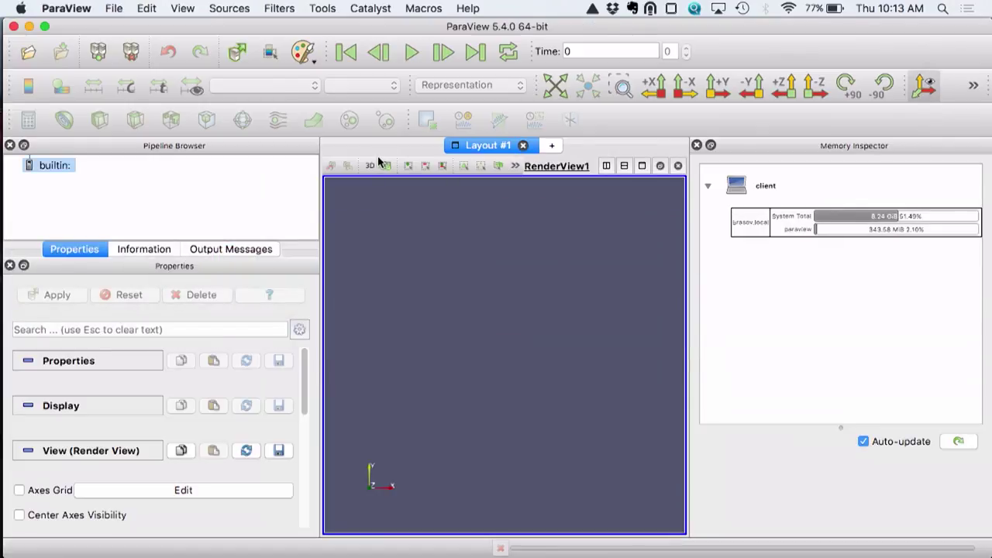
click(230, 9)
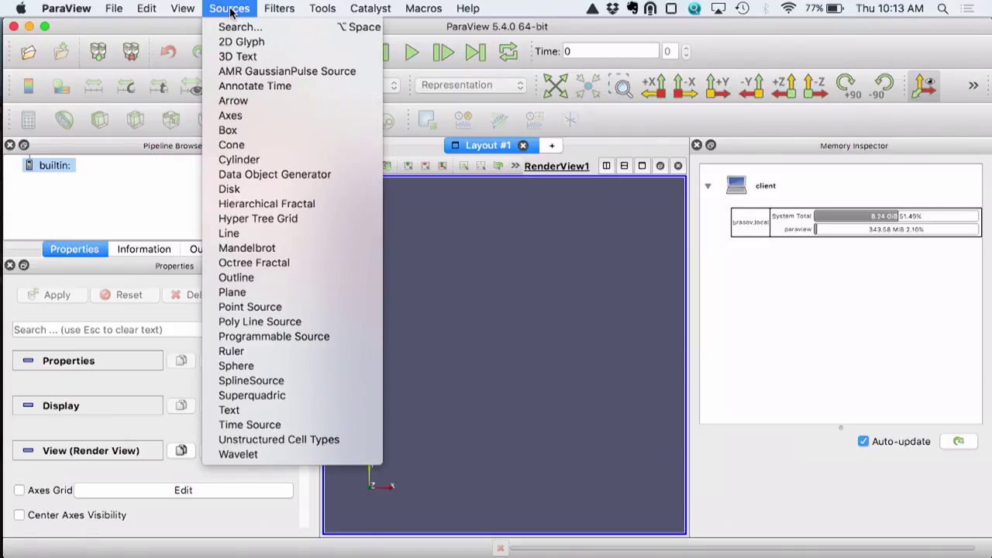
click(240, 159)
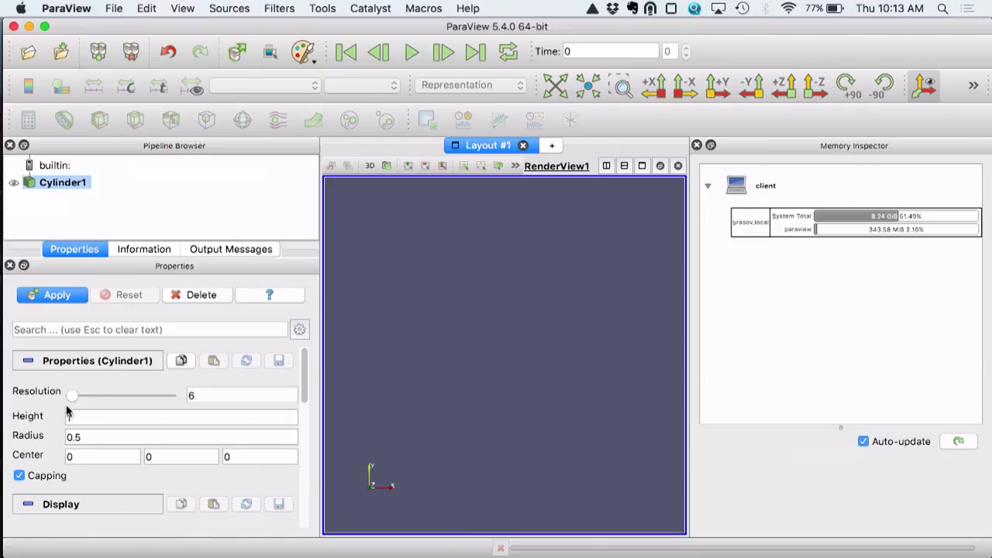
click(57, 297)
Step: Set the cylinder's resolution to 64 and apply the change
mouse_move(515, 253)
mouse_down()
mouse_move(538, 290)
mouse_move(516, 270)
mouse_up()
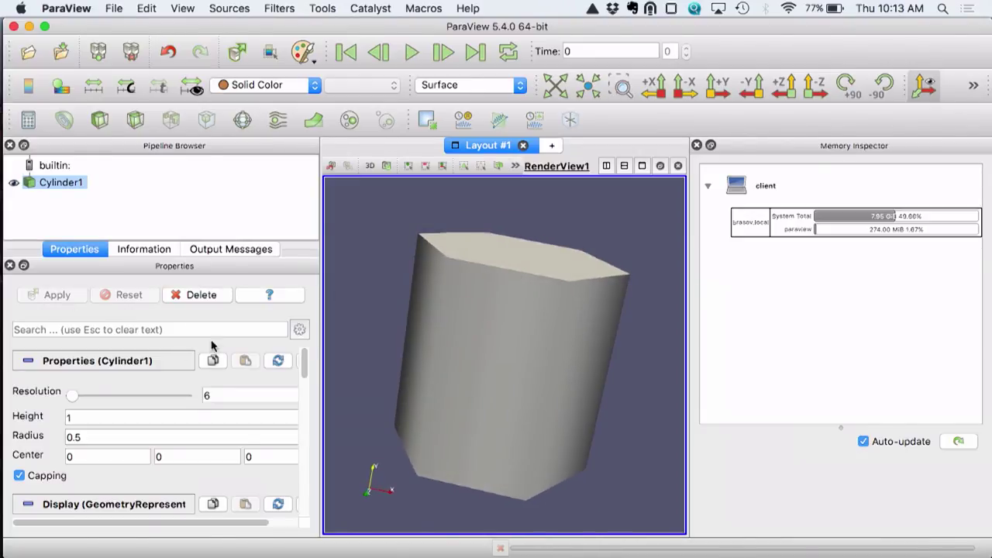
drag(73, 395, 85, 396)
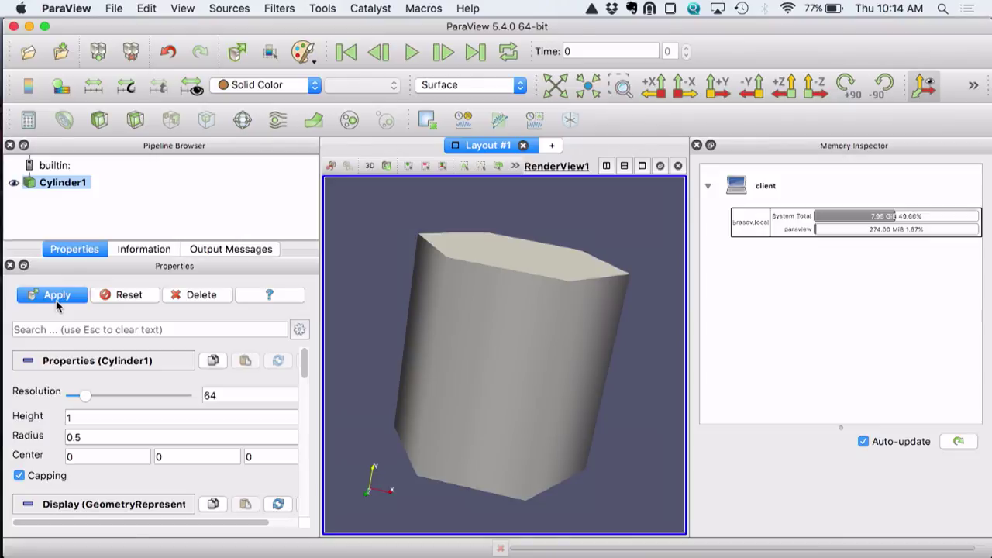
click(56, 300)
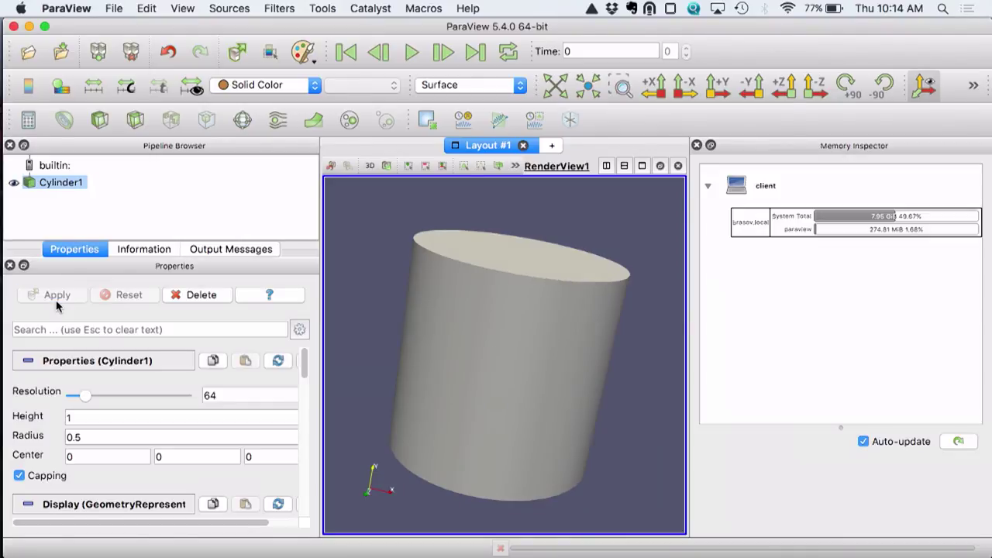
Step: Disconnect the current session and confirm discarding its state, clearing the cylinder from the pipeline
mouse_move(487, 312)
mouse_down()
mouse_move(487, 323)
mouse_move(486, 307)
mouse_move(473, 305)
mouse_up()
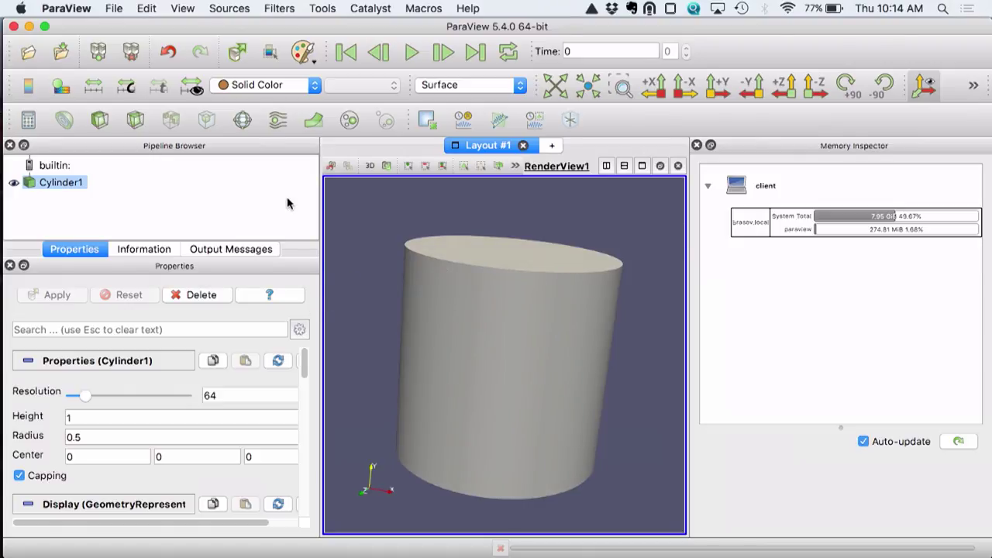
key(super+Tab)
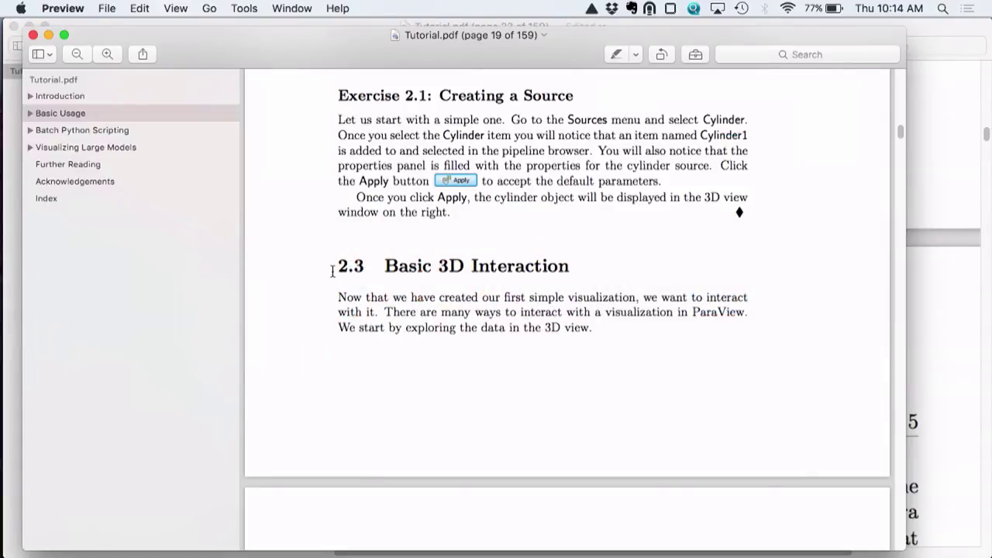
key(super+Tab)
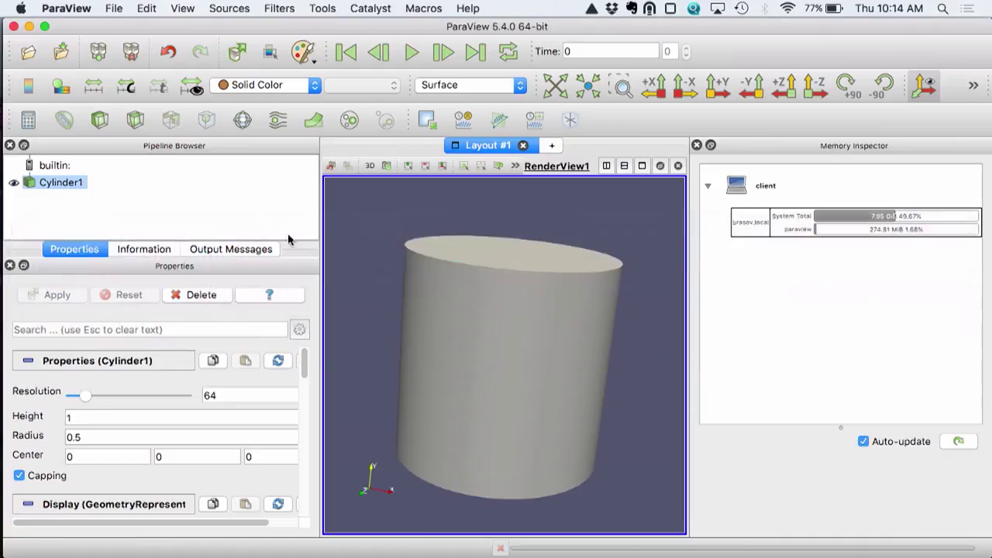
click(130, 61)
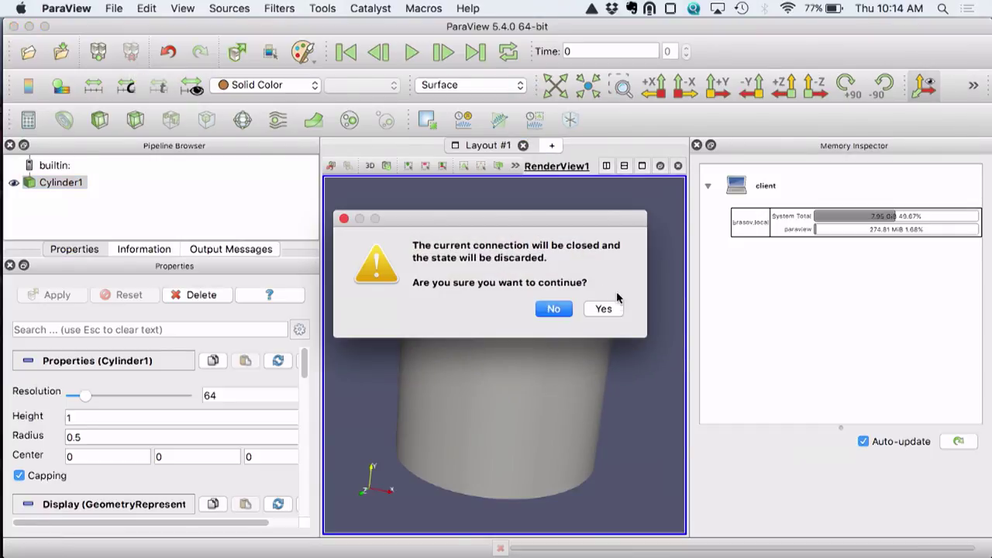
click(604, 309)
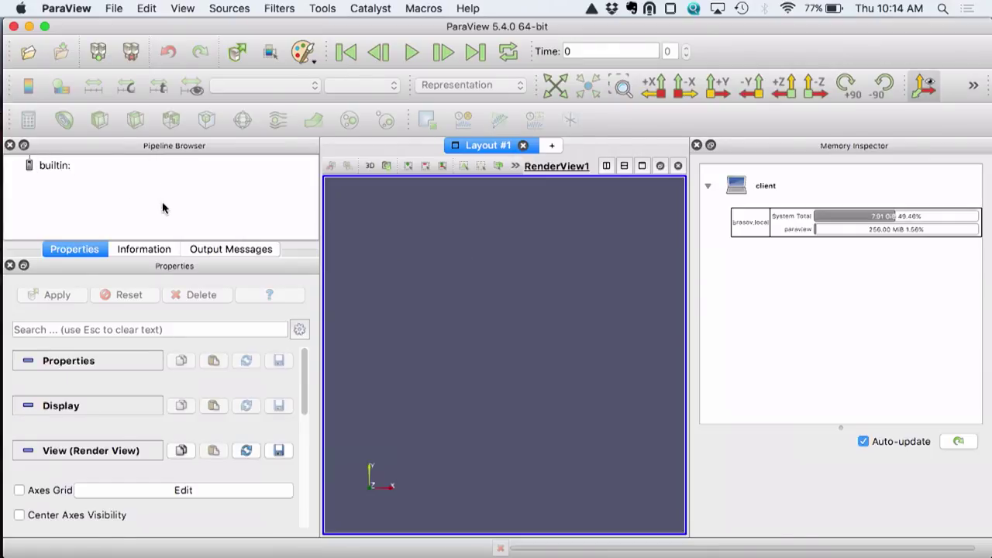
Step: Switch to Tutorial.pdf in Preview and read through Exercise 2.2, Interacting with a 3D View
key(super+Tab)
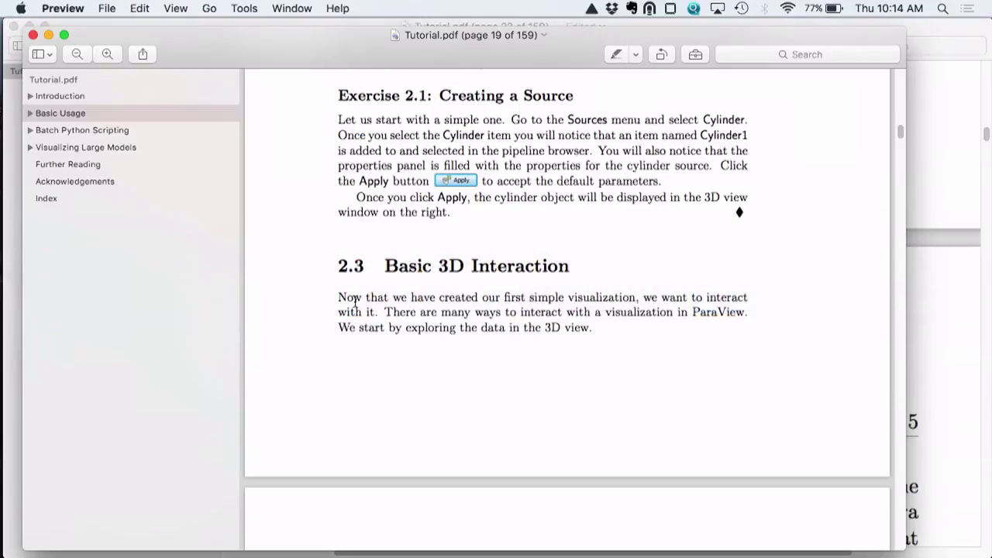
scroll(354, 302, down, 5)
scroll(356, 302, down, 8)
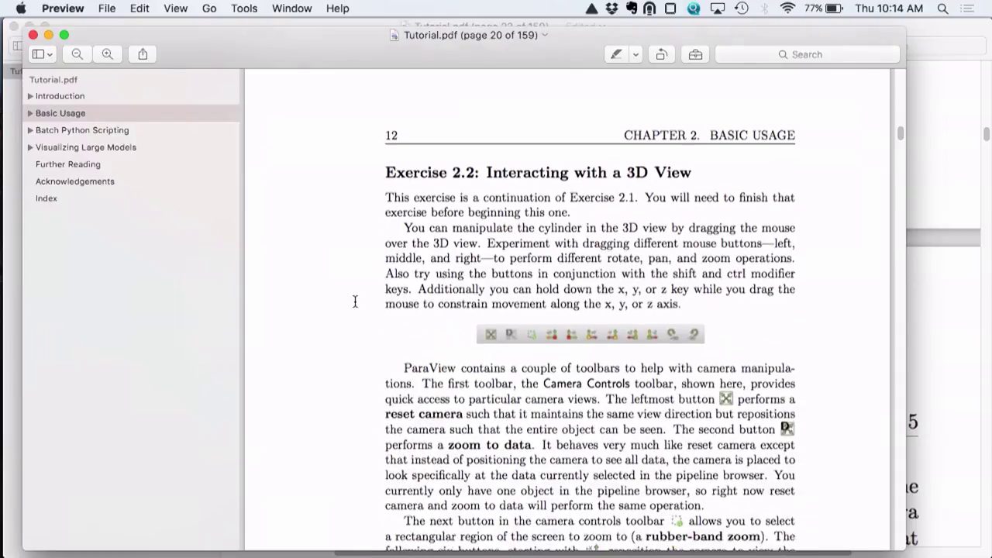
scroll(355, 302, down, 3)
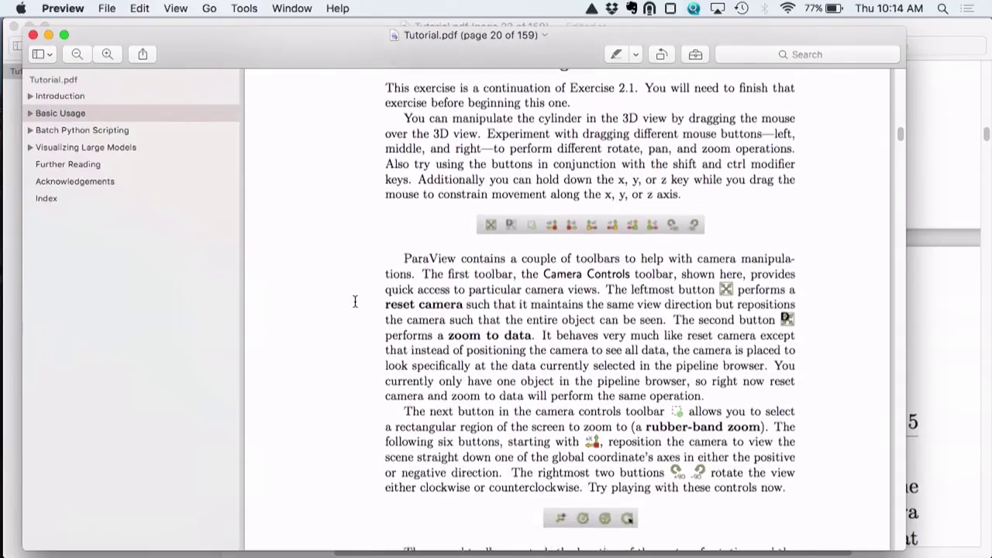
scroll(355, 301, down, 7)
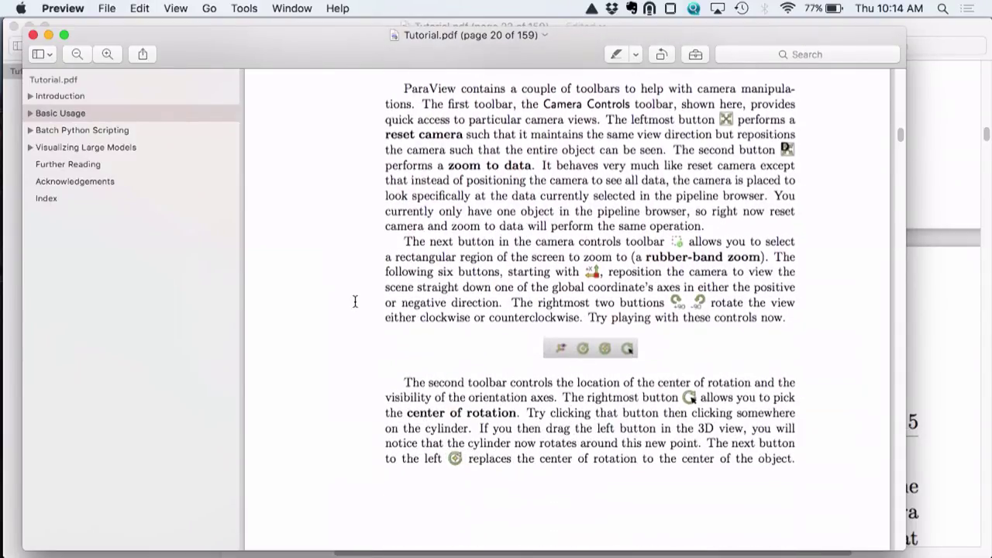
scroll(355, 301, down, 4)
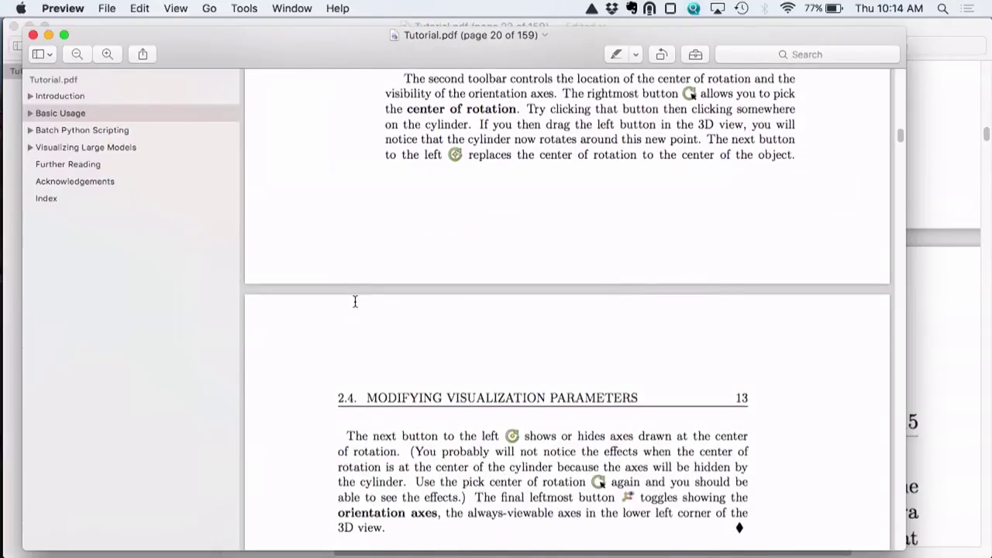
scroll(355, 302, down, 2)
scroll(350, 297, up, 5)
scroll(354, 311, up, 10)
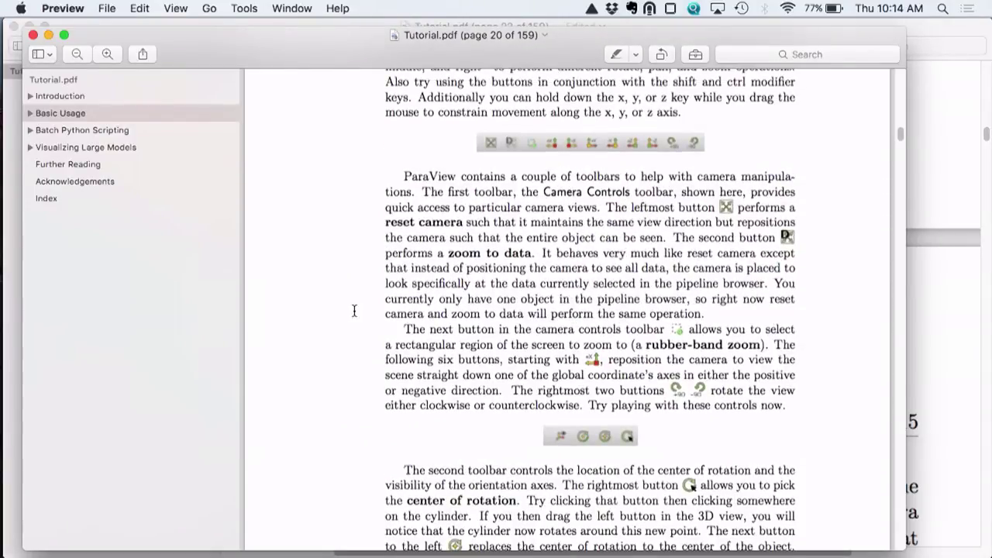
scroll(354, 311, up, 3)
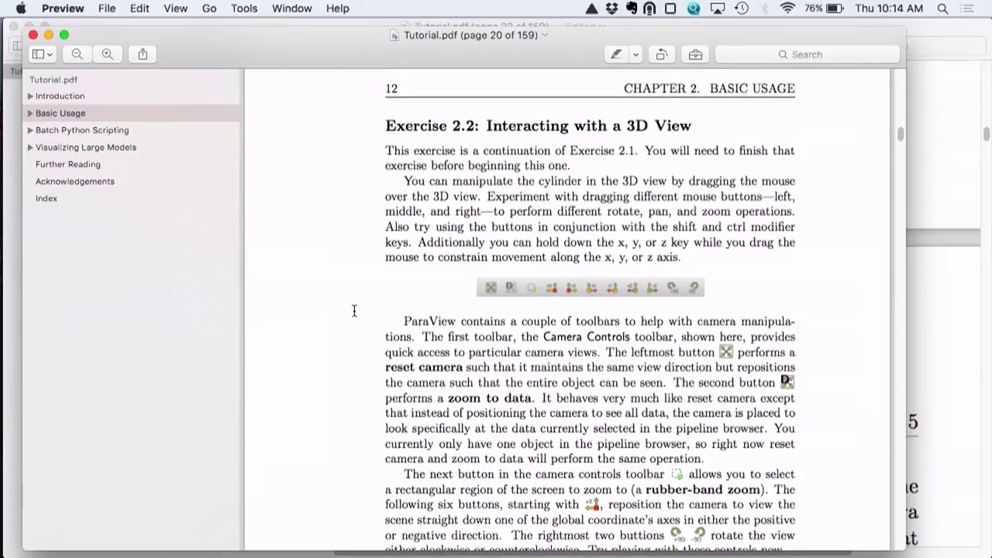
Step: Switch back to ParaView and create a Cylinder source with the default parameters by searching for "cy"
key(super+Tab)
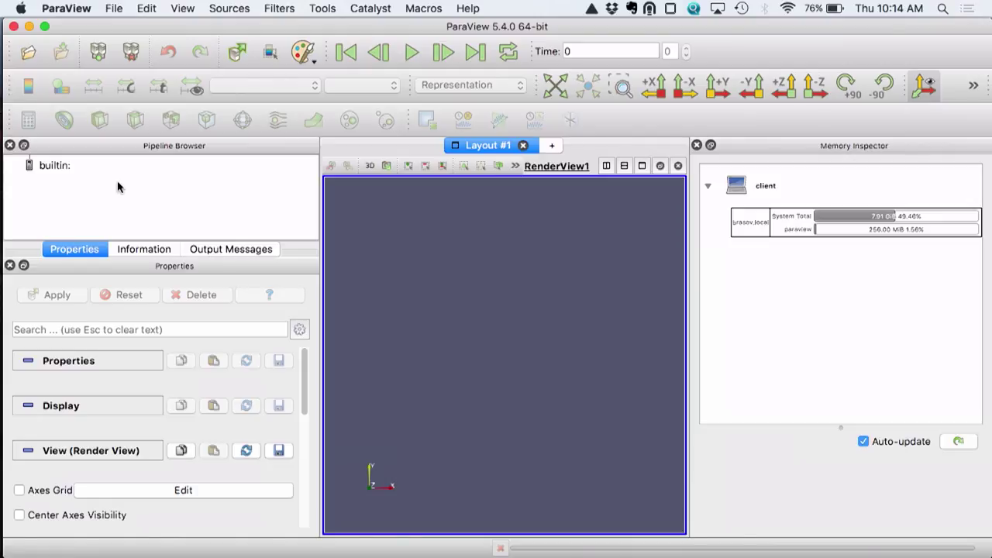
key(alt+space)
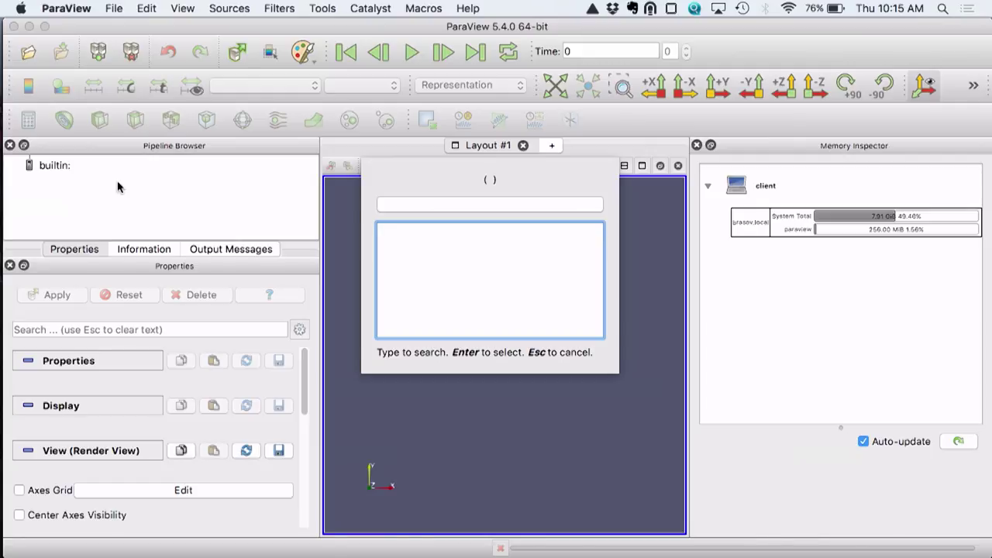
text(cy)
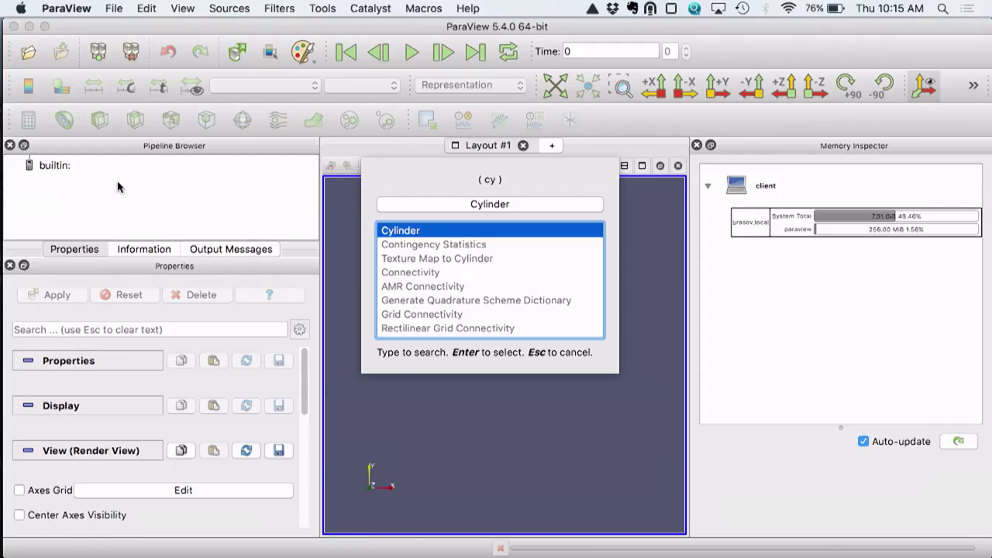
key(Return)
click(67, 295)
Step: Rotate the cylinder and zoom far in and out, resetting the camera after each zoom to fit the object in view
drag(441, 236, 443, 271)
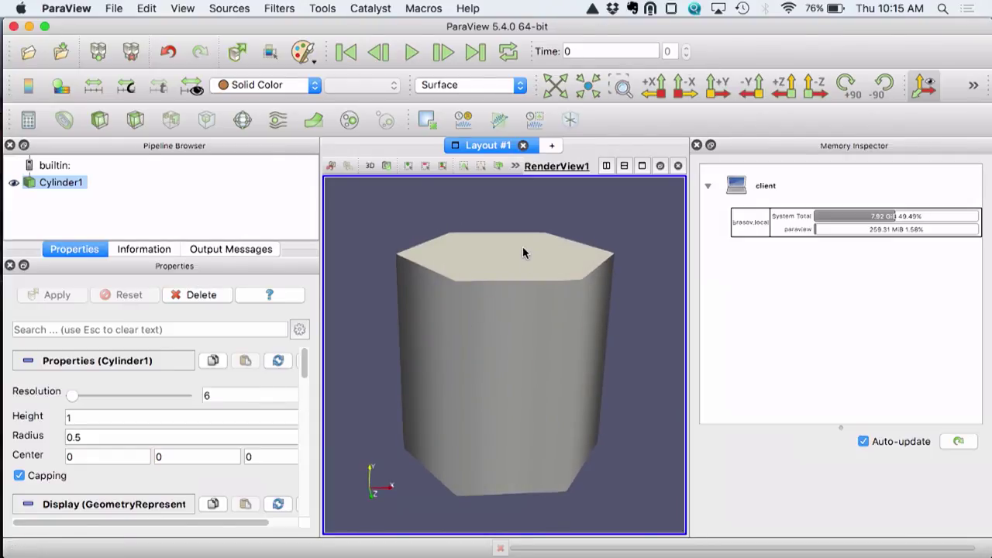
scroll(523, 245, up, 10)
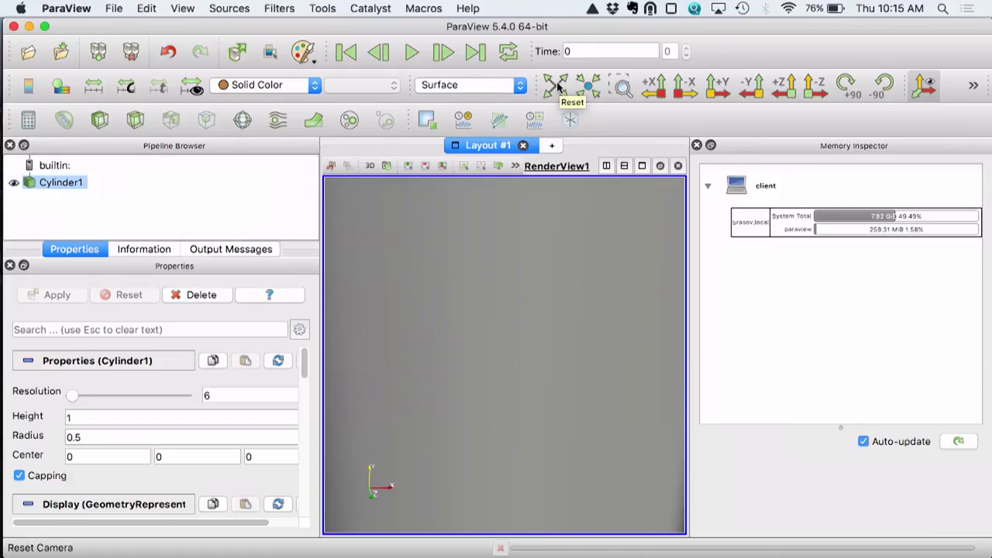
click(556, 86)
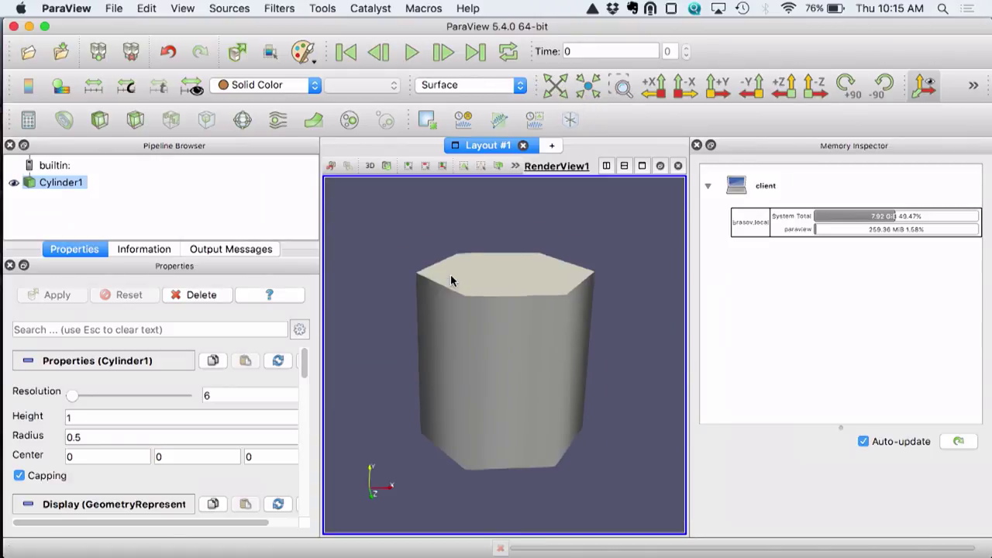
scroll(452, 276, down, 15)
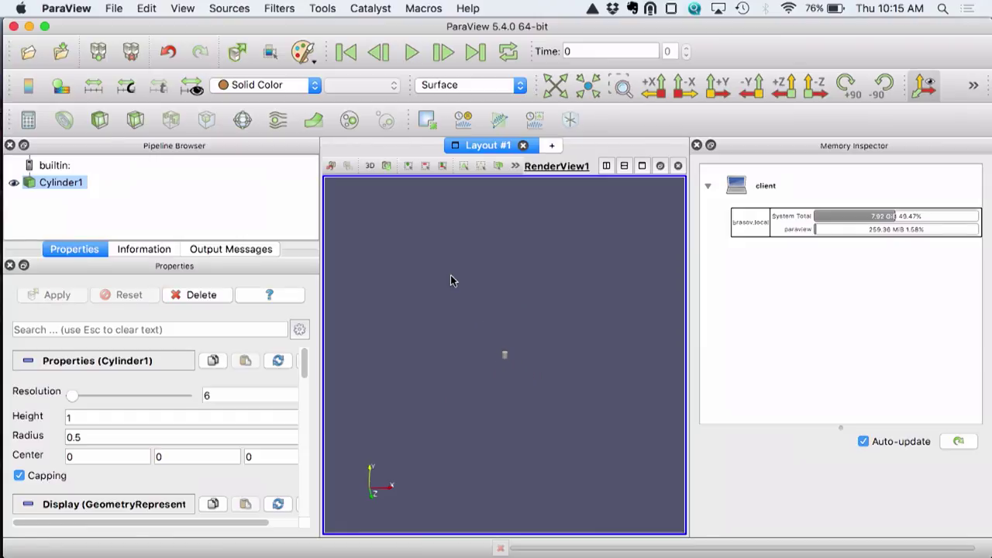
click(555, 88)
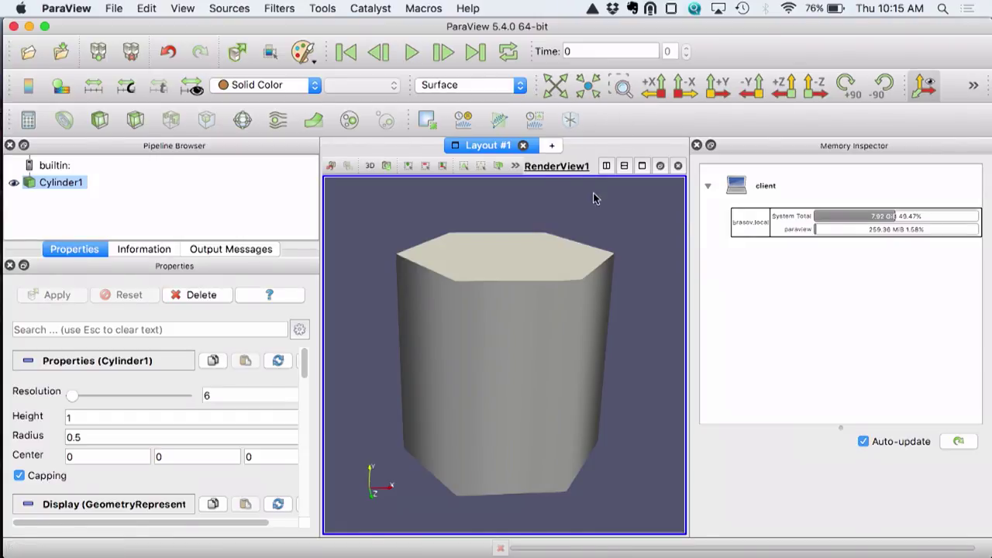
drag(558, 284, 543, 308)
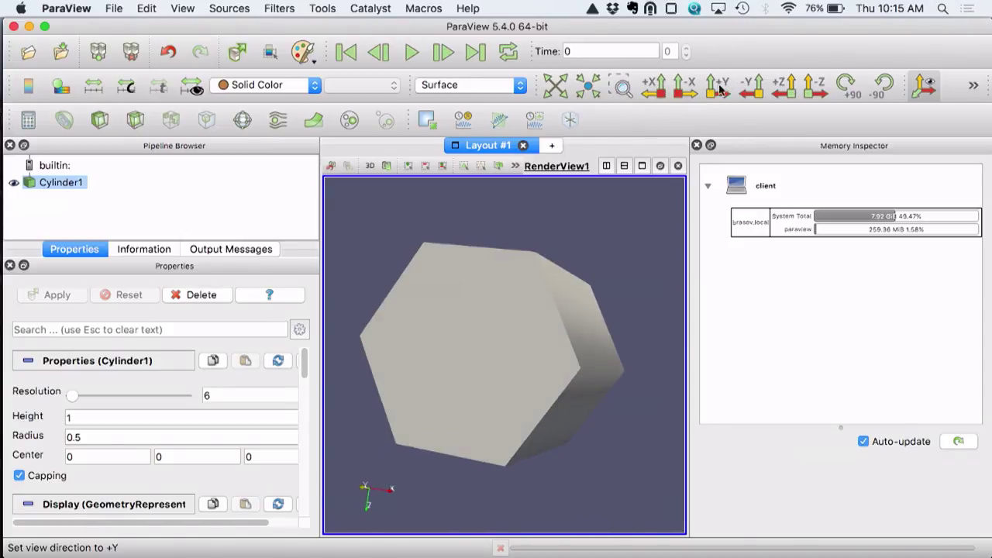
Step: View the cylinder along each axis direction in order: +X, -X, +Y, -Y, +Z and -Z
click(640, 96)
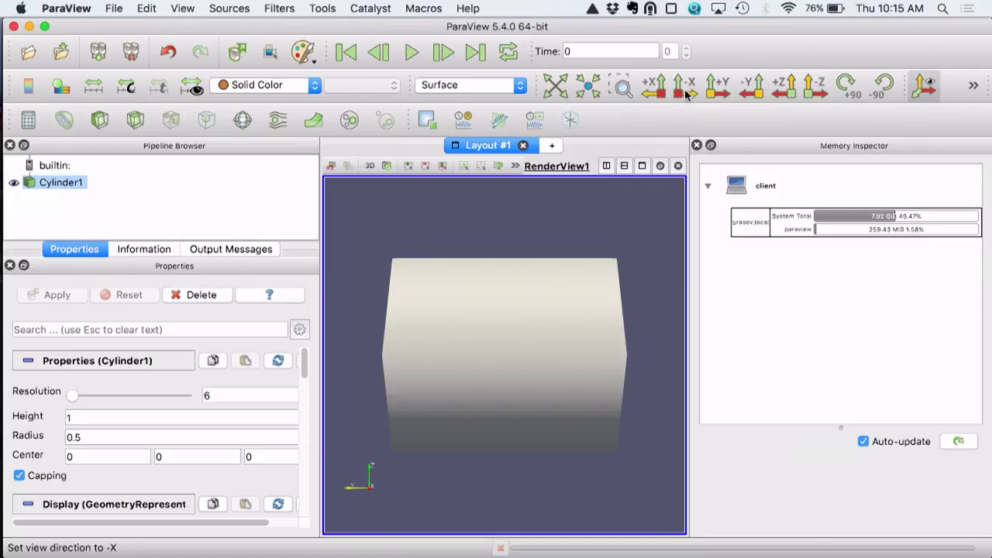
click(685, 91)
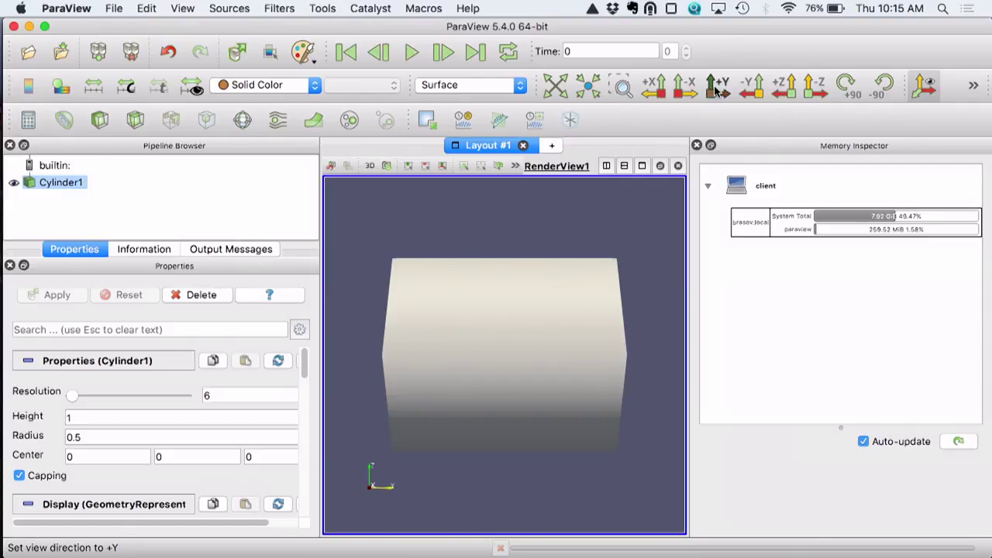
click(717, 92)
click(753, 92)
click(784, 91)
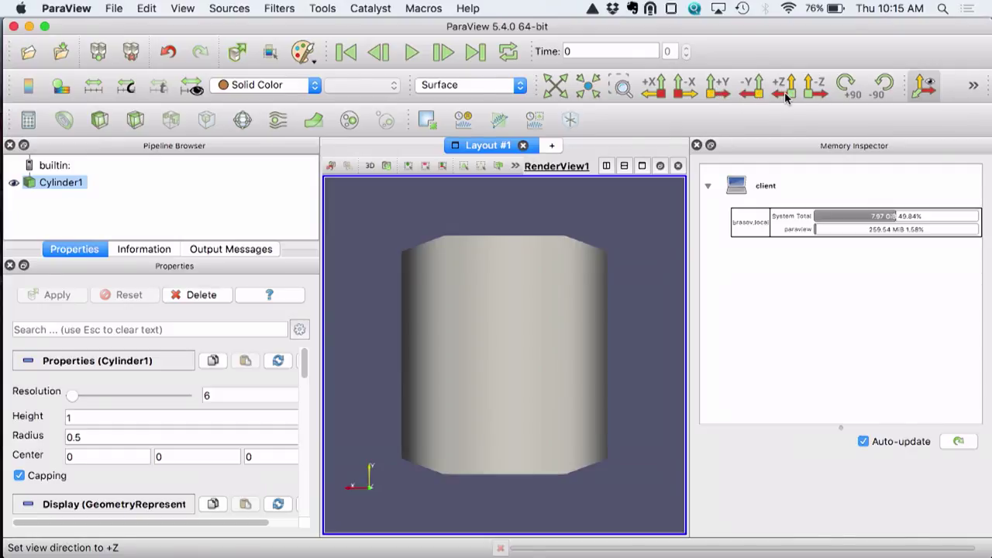
click(810, 93)
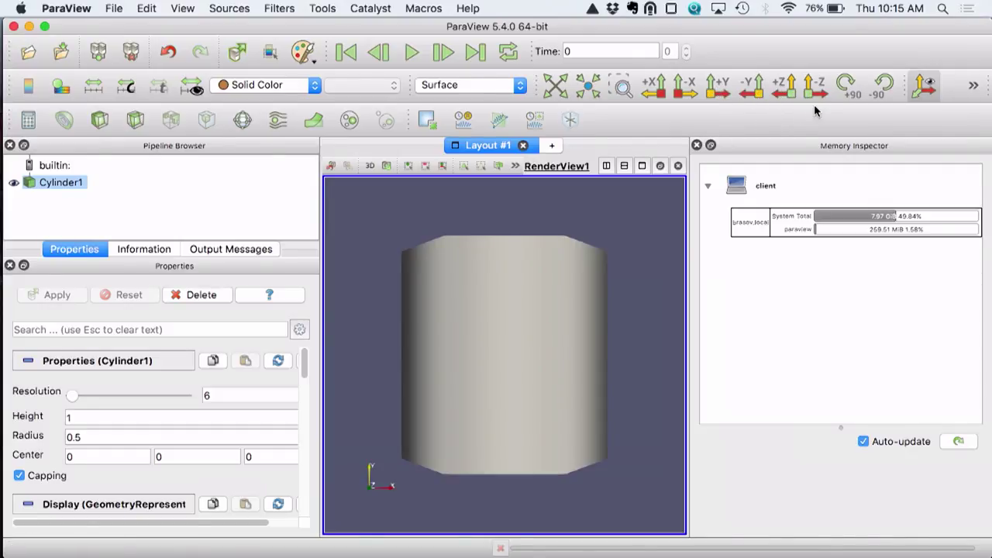
Step: Rotate the view of the cylinder repeatedly in 90° increments, first clockwise and then counterclockwise
click(846, 85)
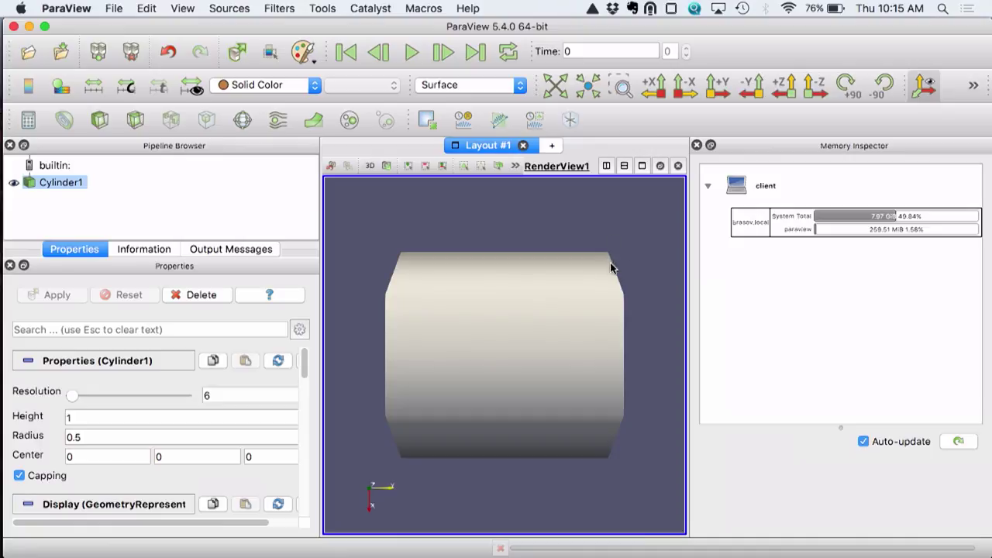
click(845, 83)
click(846, 83)
click(845, 82)
click(885, 84)
click(885, 84)
click(885, 84)
click(885, 84)
click(888, 84)
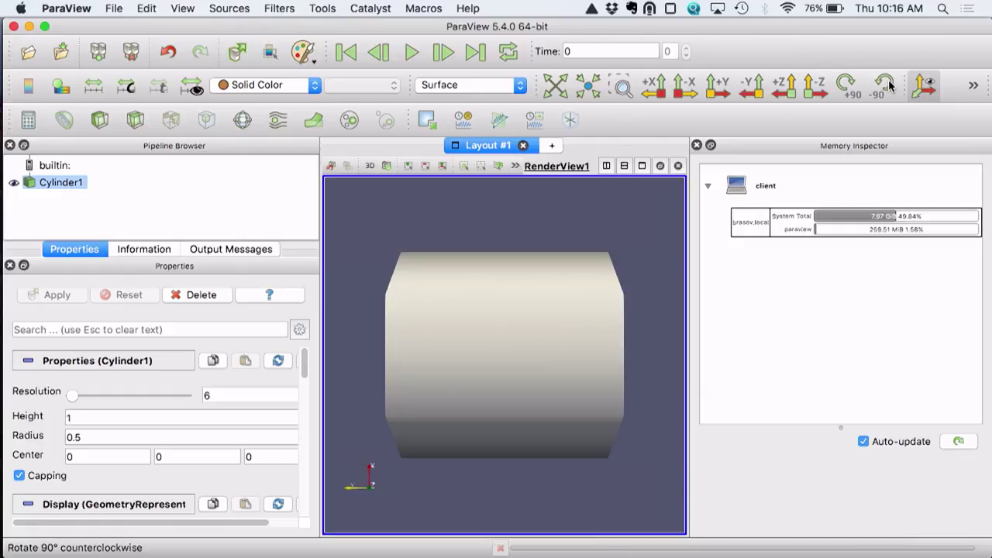
click(888, 84)
click(887, 84)
click(888, 84)
click(888, 85)
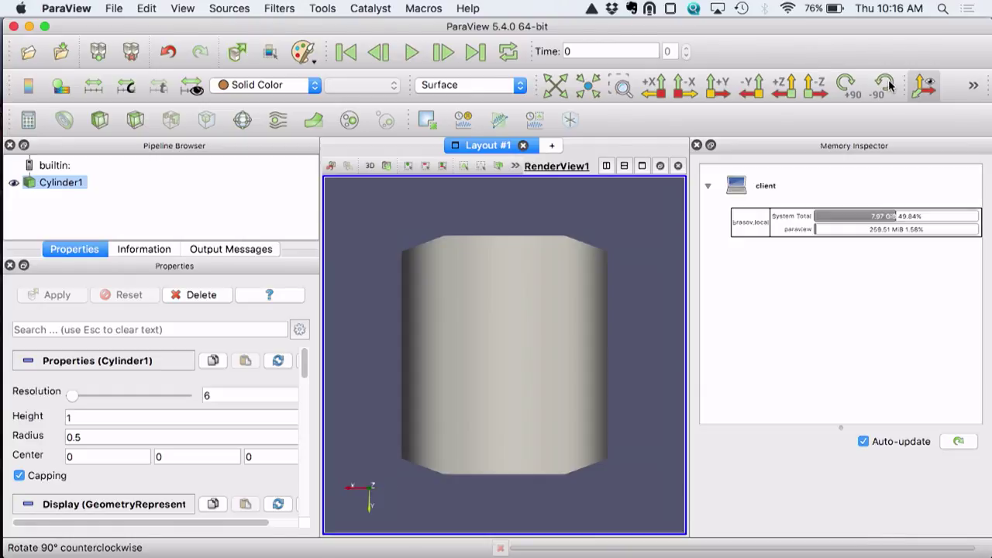
click(887, 85)
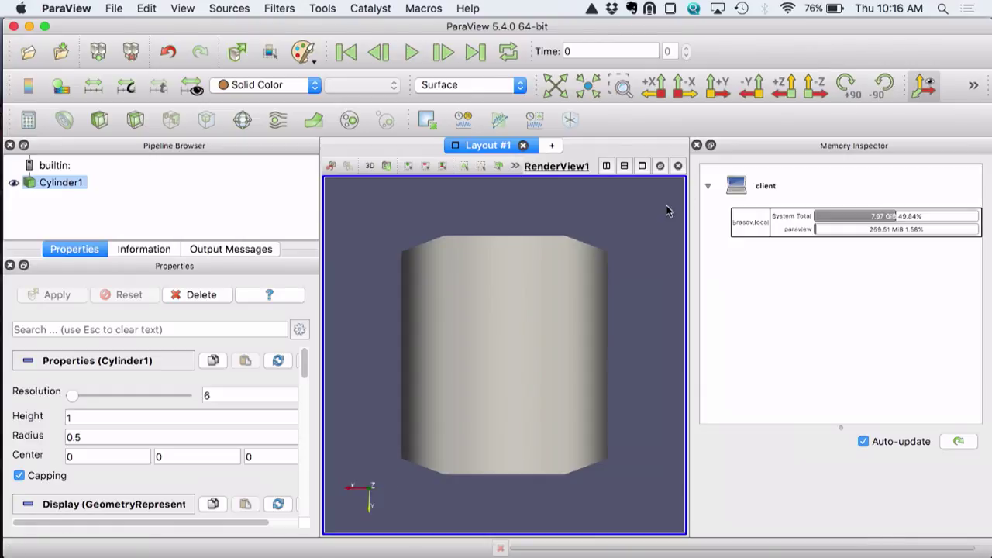
Step: Close the Memory Inspector and rotate the cylinder to an oblique angle showing one hexagonal end face
click(697, 146)
drag(709, 257, 683, 285)
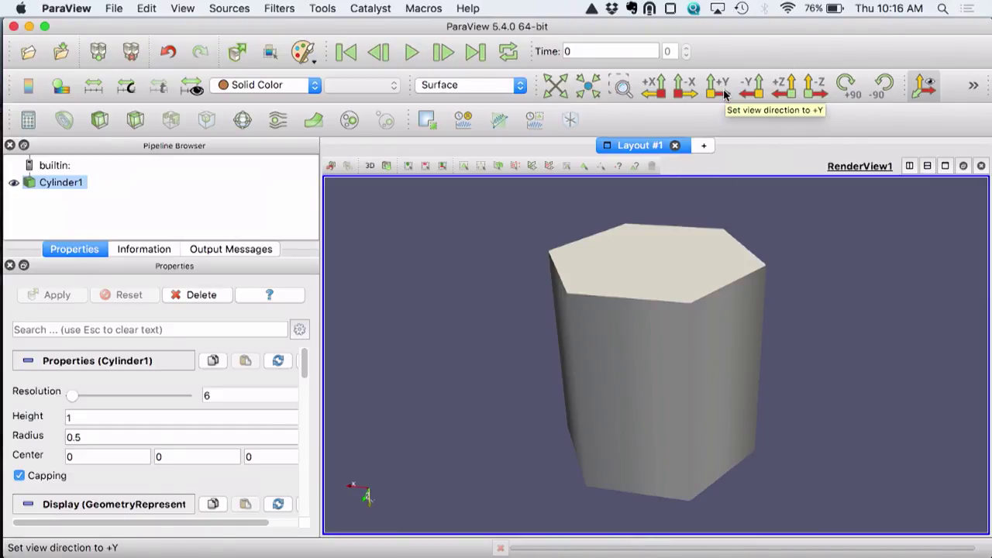
Step: Return to Tutorial.pdf, go to Exercise 2.3, Modifying Visualization Parameters, from the List of Exercises and read its instructions
key(super+Tab)
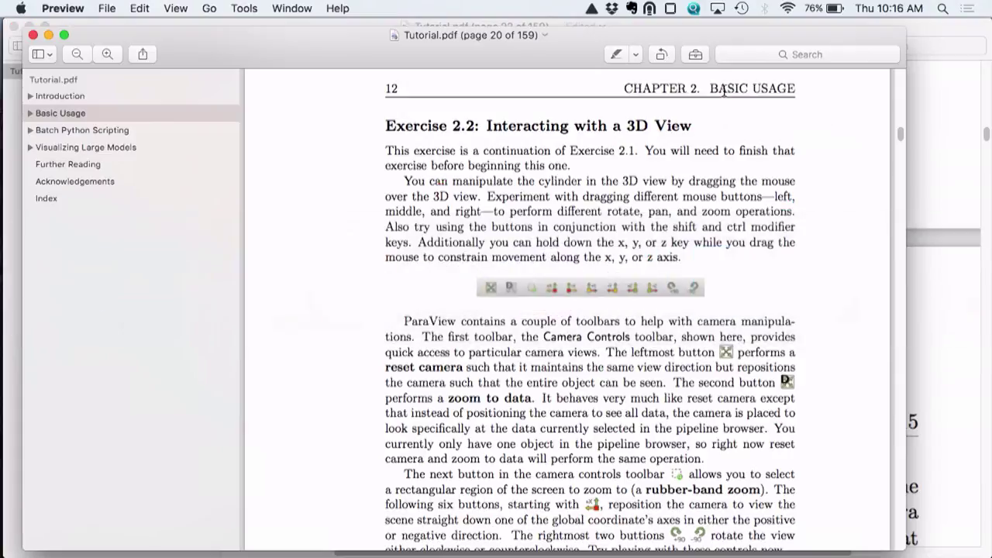
scroll(546, 275, down, 2)
scroll(546, 275, down, 4)
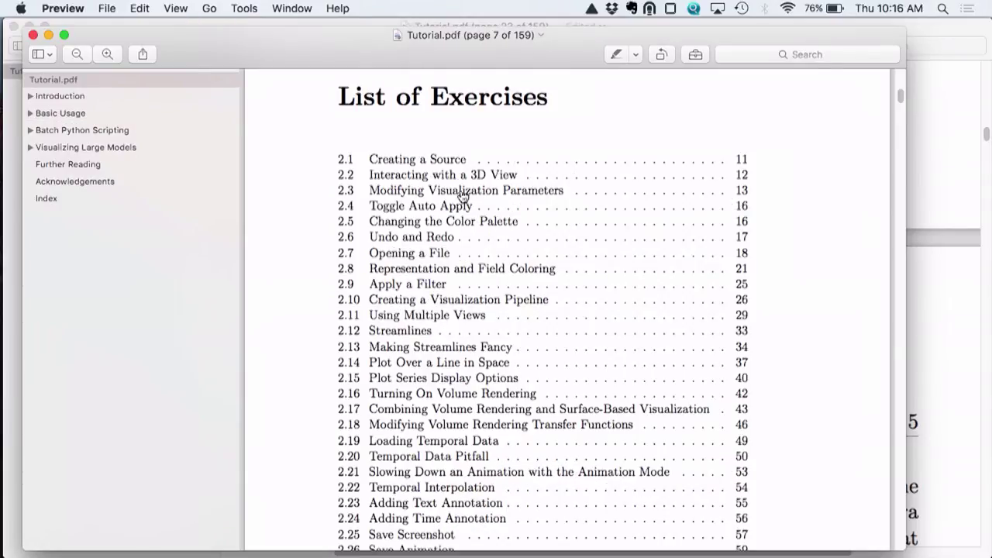
click(463, 190)
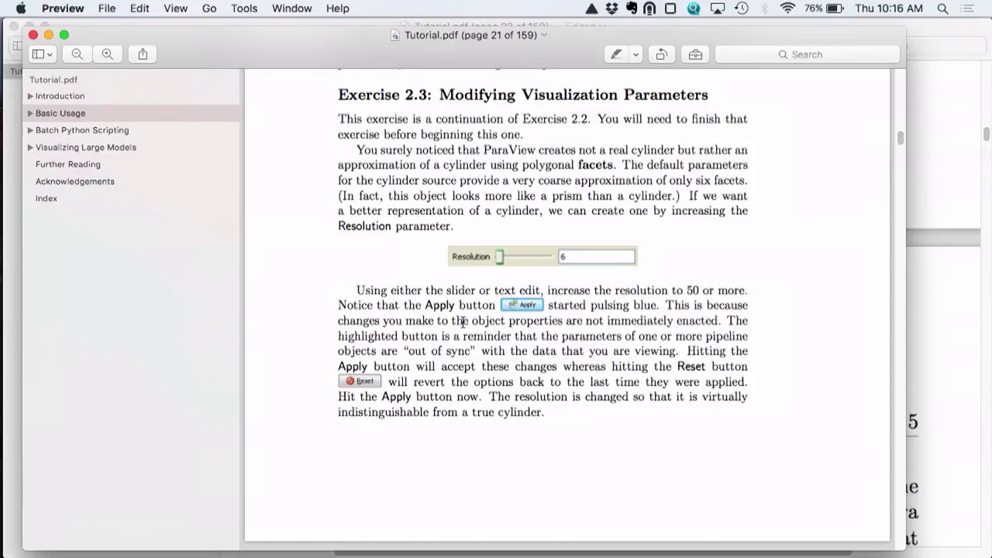
scroll(468, 334, down, 1)
scroll(468, 335, up, 1)
scroll(469, 335, down, 4)
scroll(468, 334, down, 10)
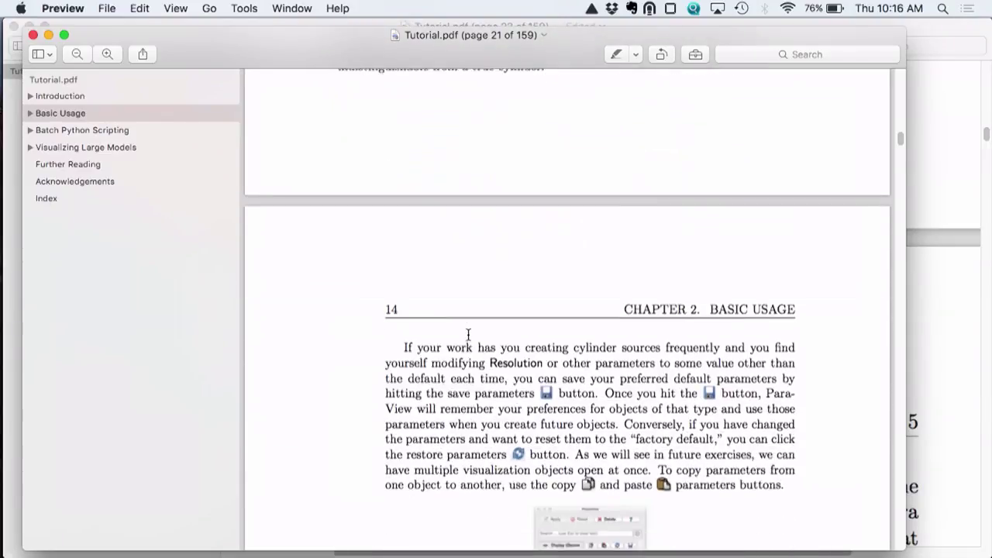
scroll(469, 335, down, 14)
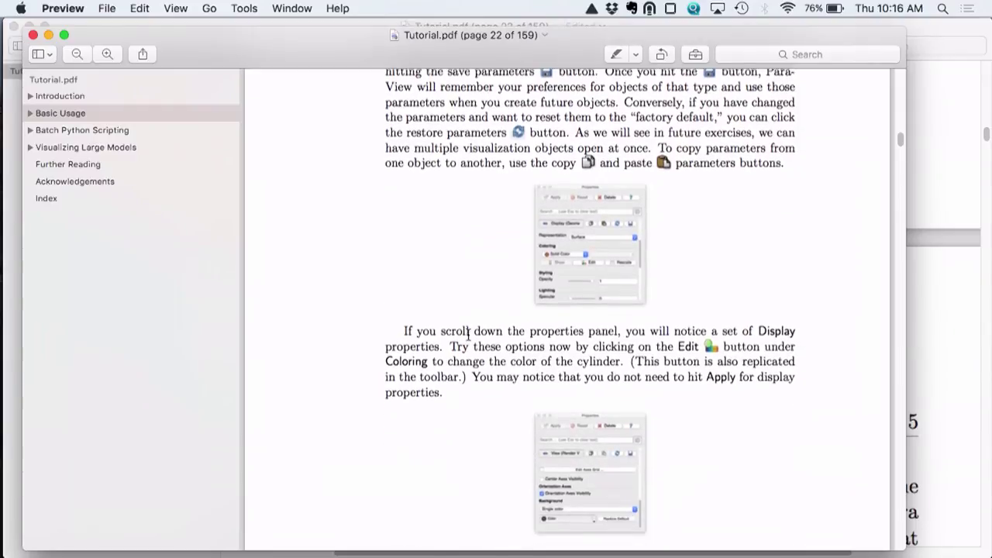
Step: Read on to the advanced properties paragraph of Exercise 2.3, and turn on the advanced properties in ParaView
scroll(468, 335, down, 5)
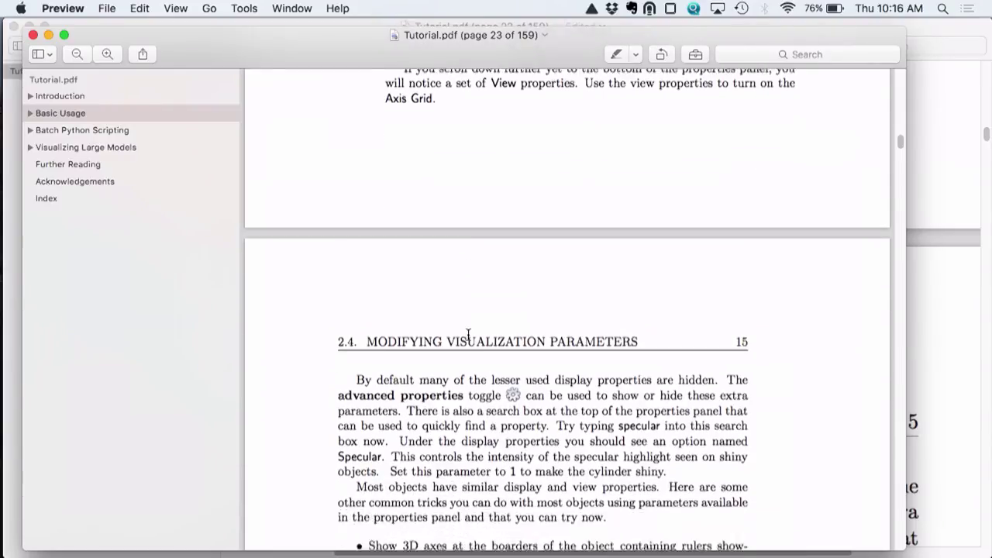
scroll(468, 335, down, 2)
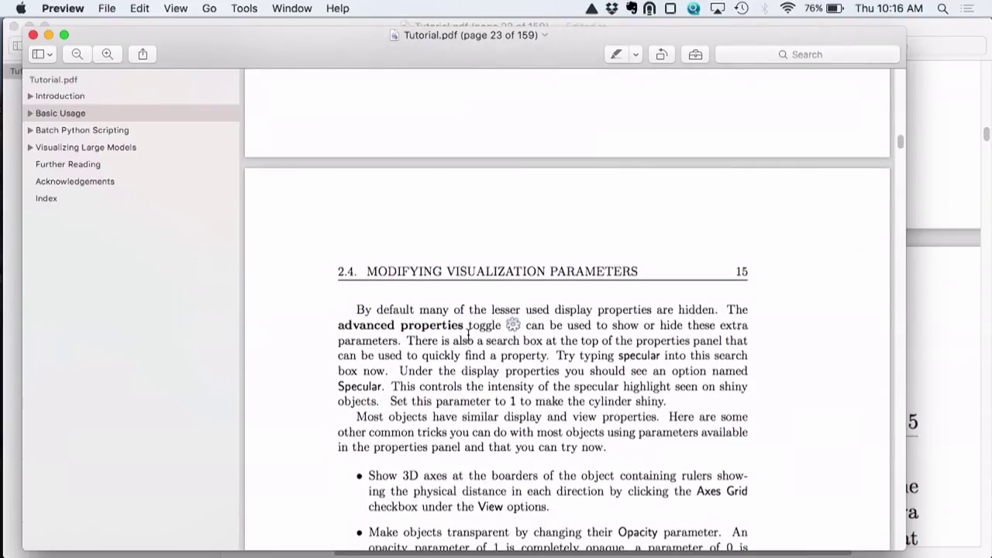
key(super+Tab)
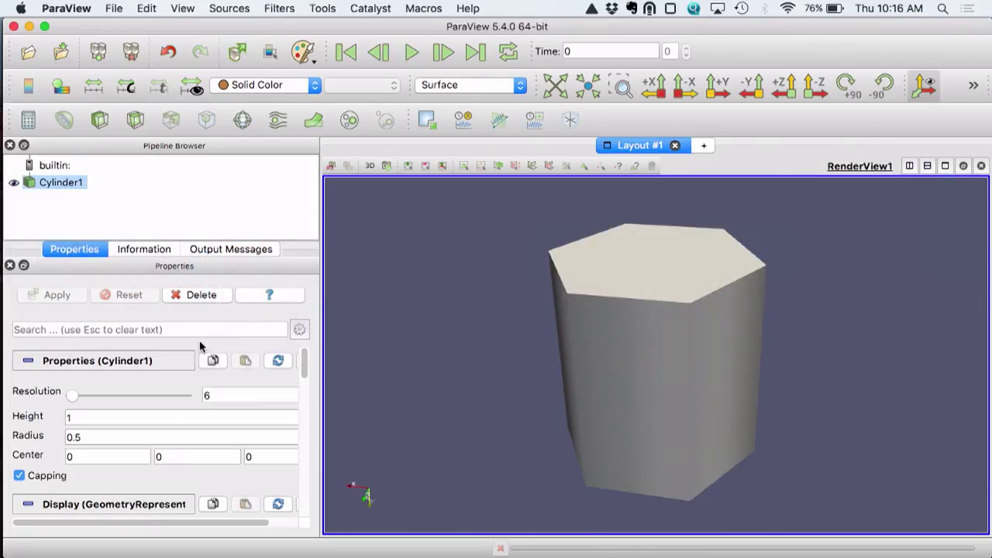
click(300, 330)
click(299, 330)
click(299, 330)
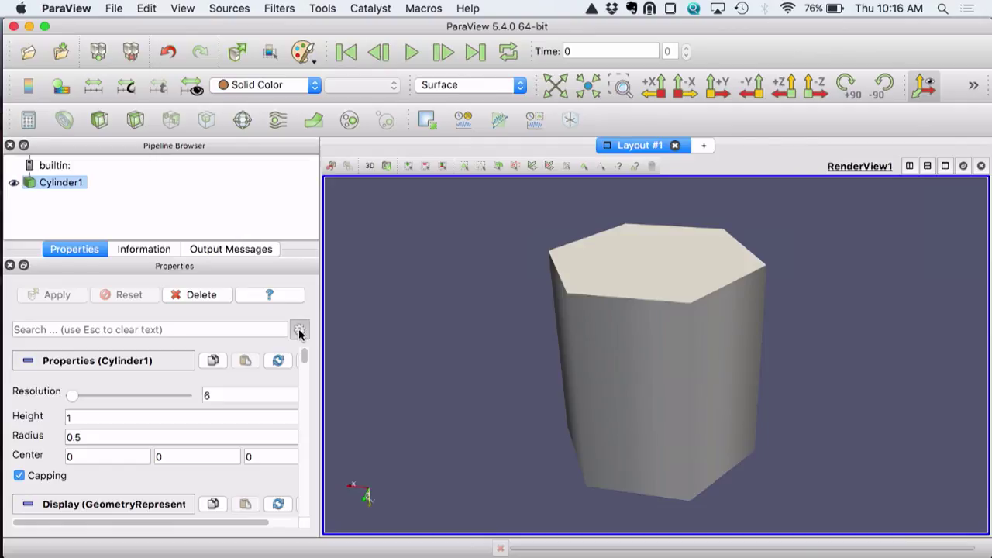
Step: Collapse the Display and View sections of the cylinder's properties, leaving the source parameters expanded
scroll(245, 428, down, 2)
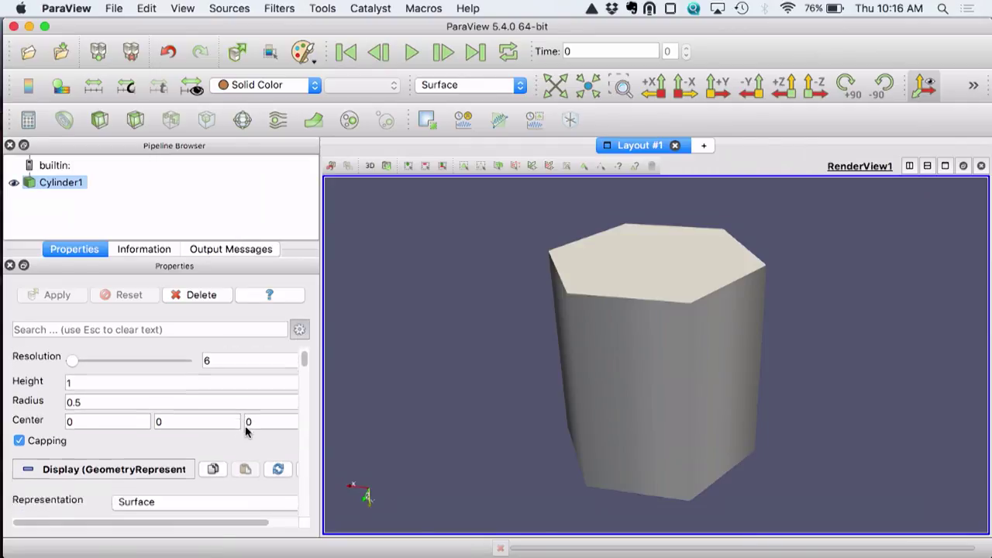
click(27, 460)
click(27, 497)
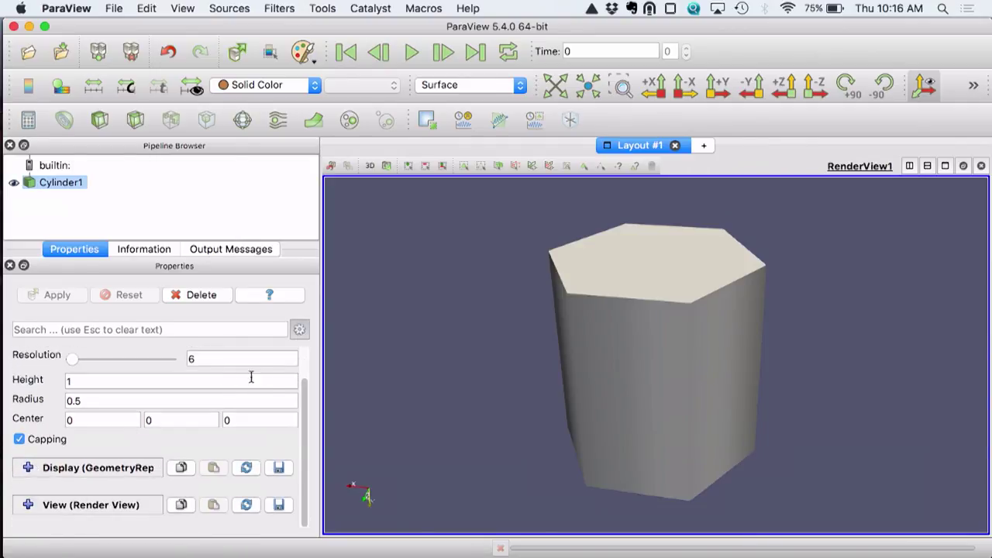
scroll(299, 388, up, 2)
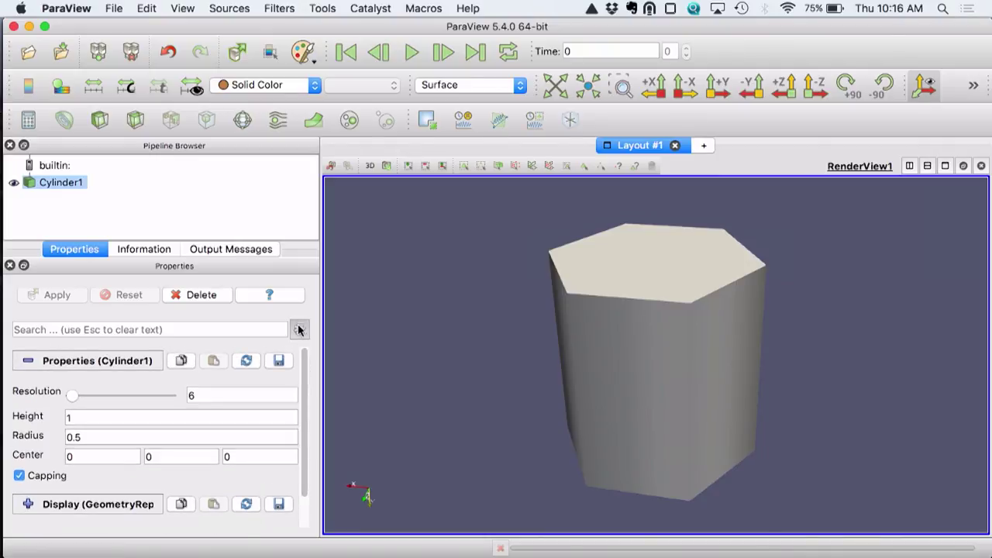
Step: Search the cylinder's properties for "He", "H" and "di" in turn, clearing the search text after each one
click(182, 330)
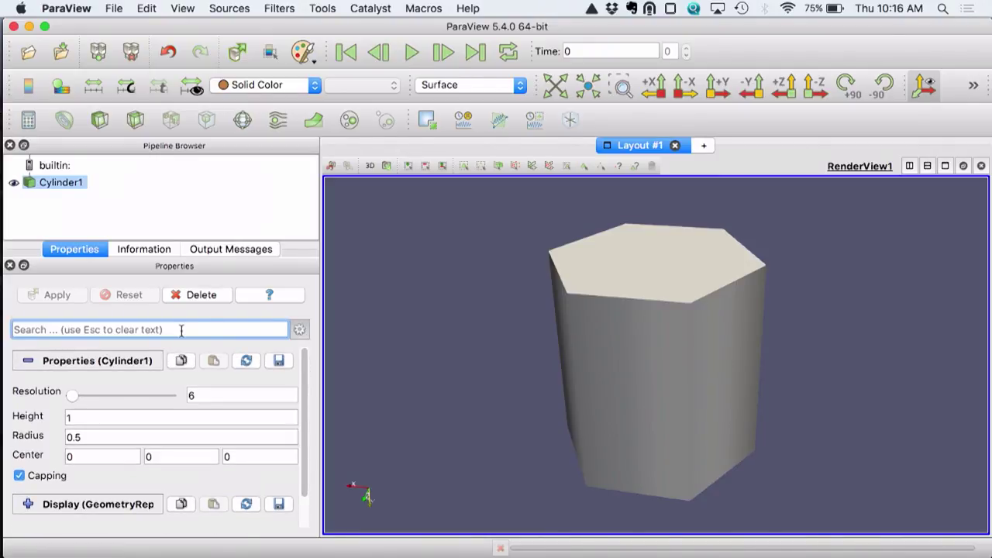
text(H)
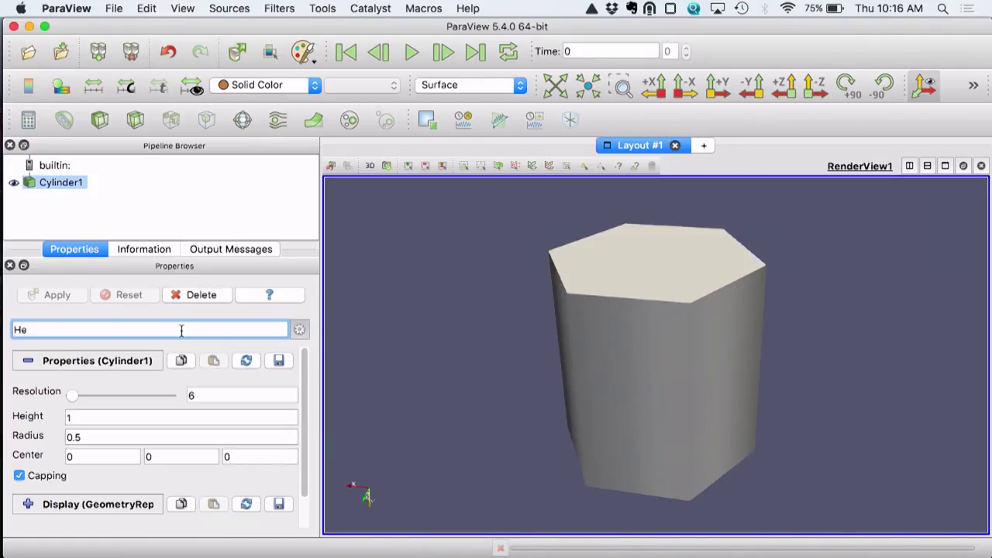
key(BackSpace)
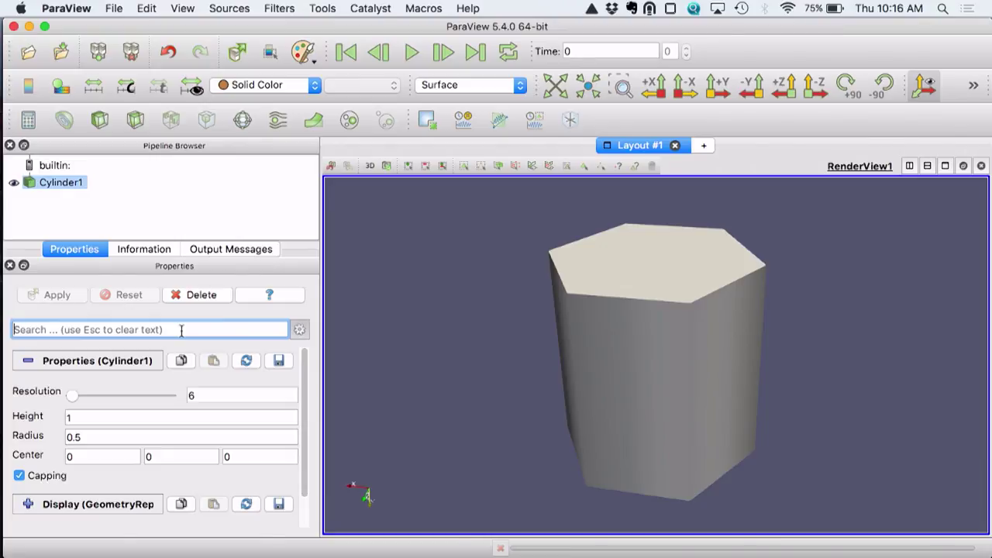
text(H)
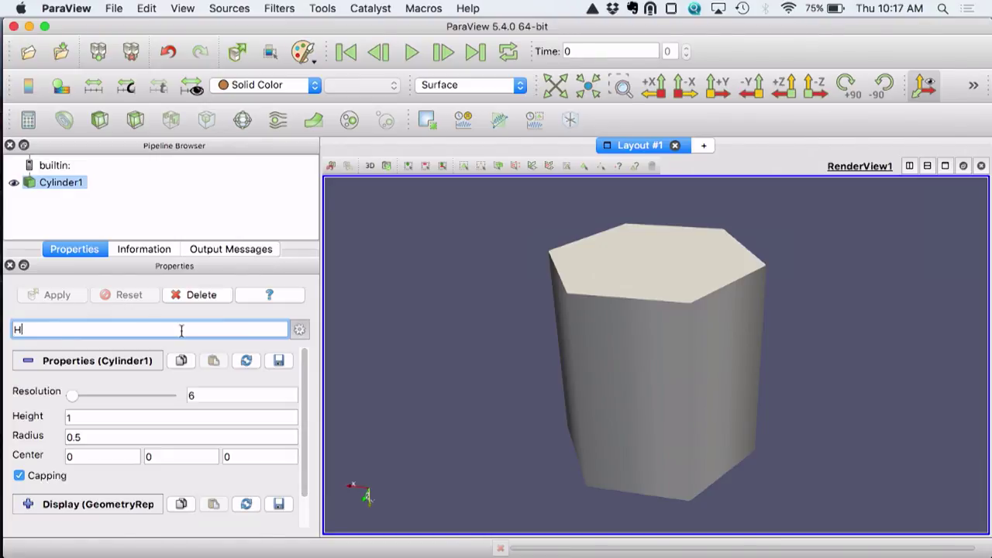
key(BackSpace)
text(di)
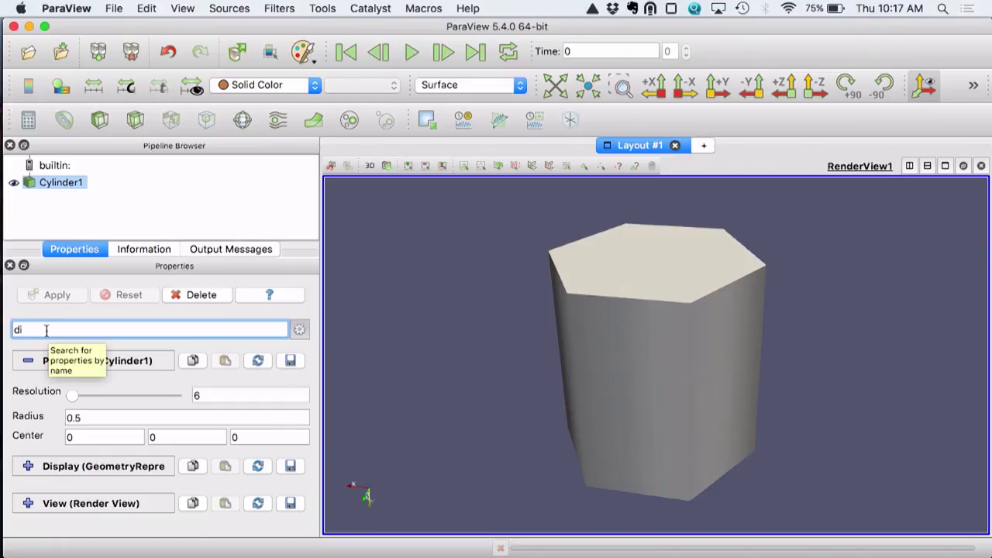
key(BackSpace)
key(BackSpace)
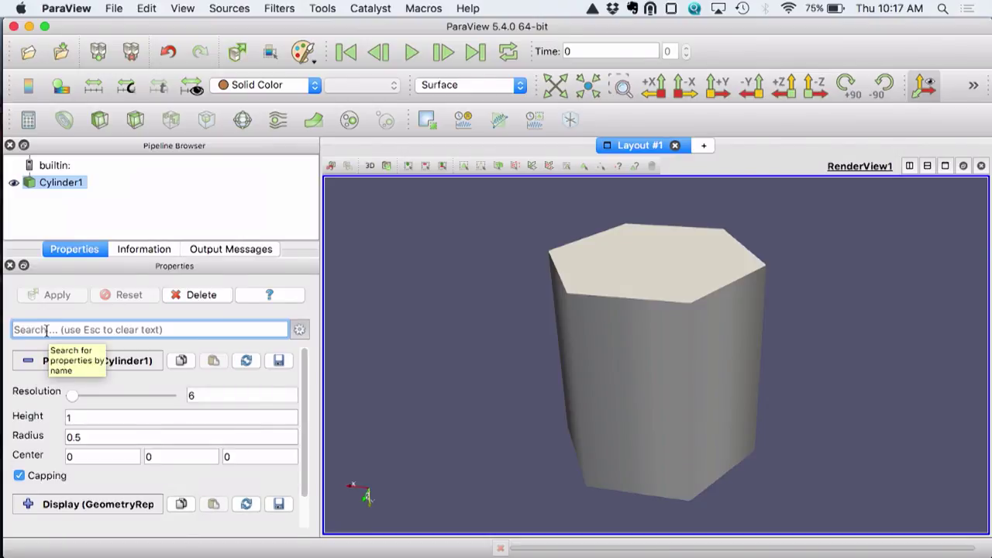
Step: Search the cylinder's properties for "ce" and "re", and clear the search text again
text(ce)
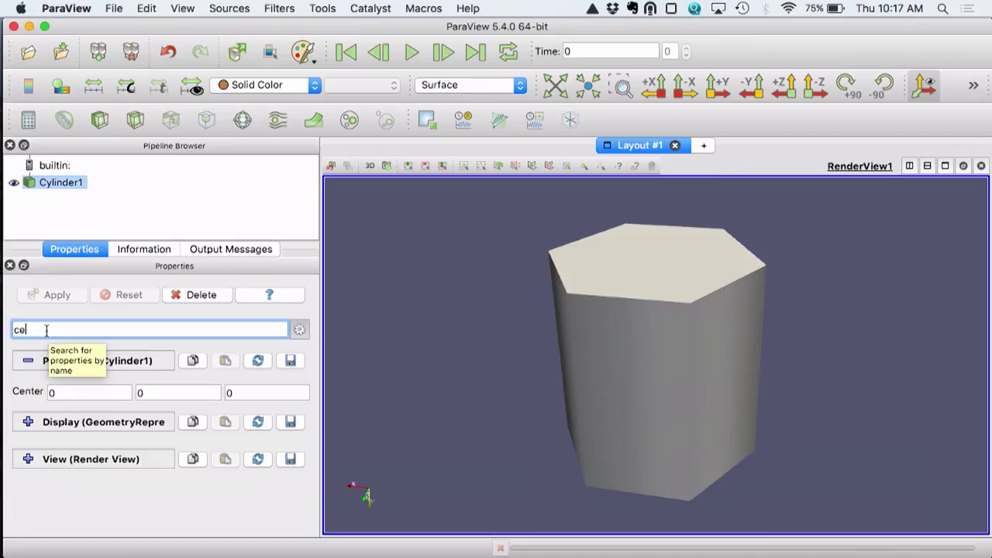
key(BackSpace)
key(BackSpace)
text(re)
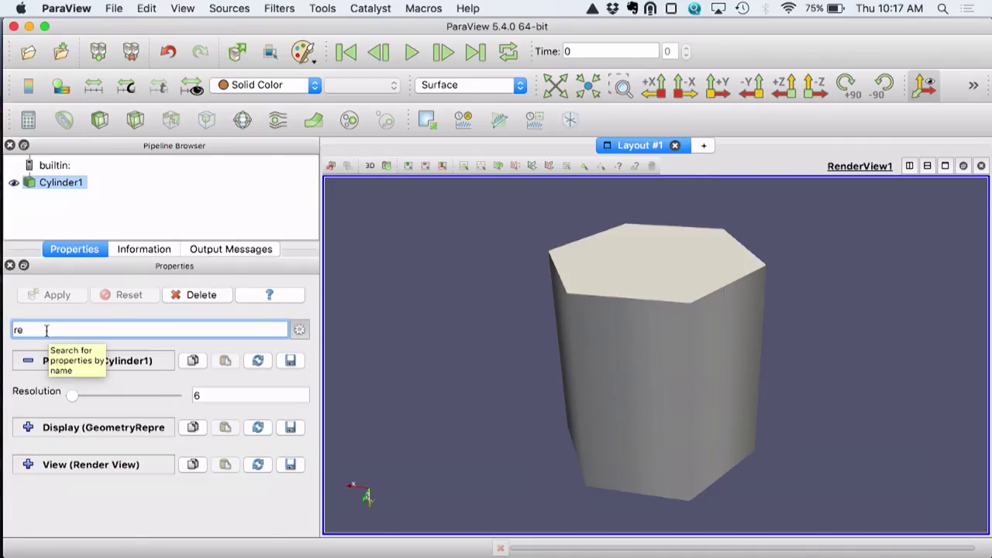
key(BackSpace)
key(BackSpace)
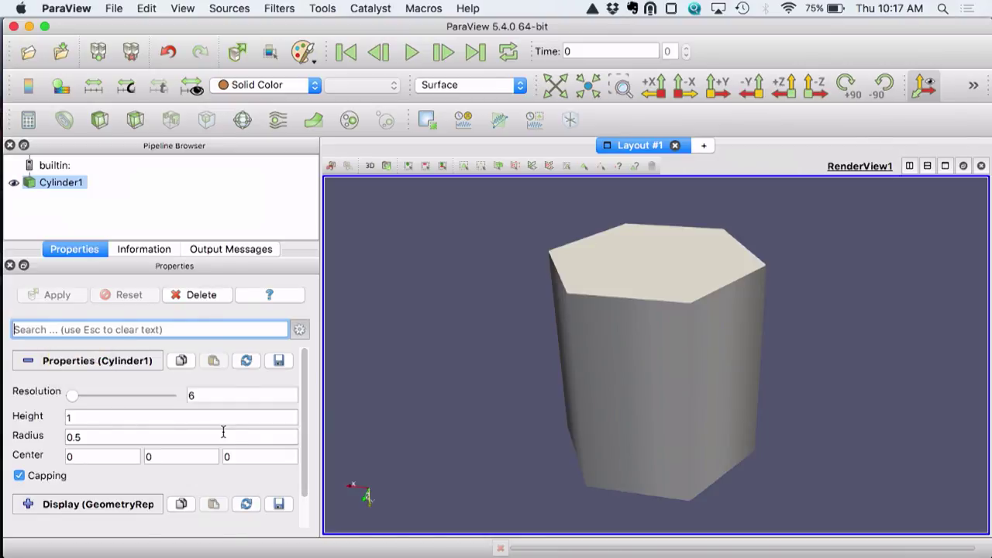
Step: Return to Tutorial.pdf and read the remaining Exercise 2.3 tips on Axes Grid, Opacity and Lights
key(super+Tab)
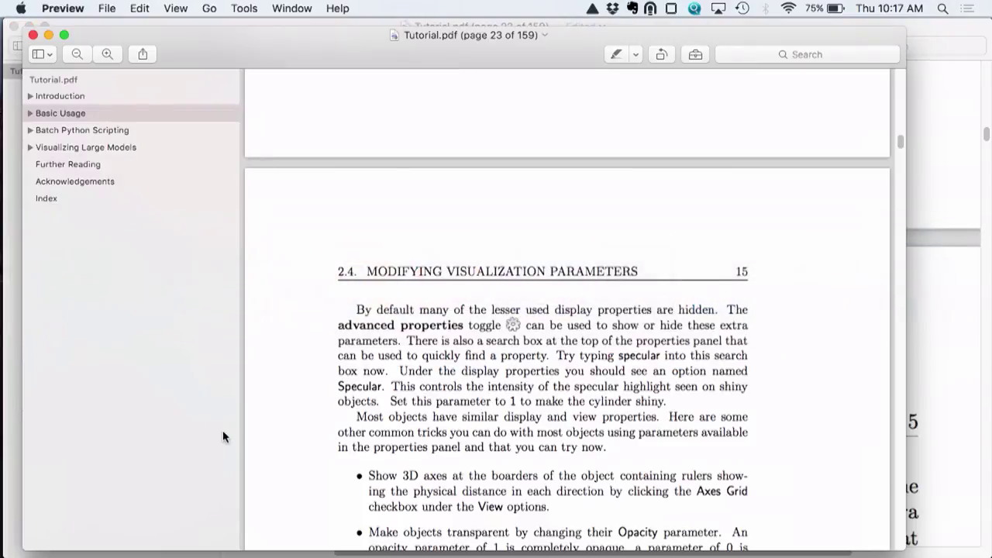
scroll(375, 438, down, 6)
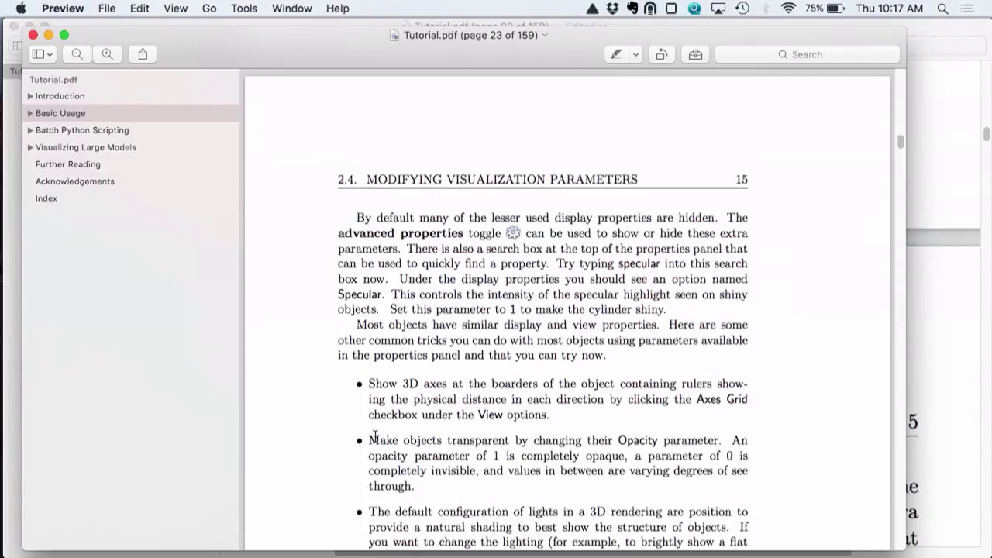
scroll(375, 438, down, 1)
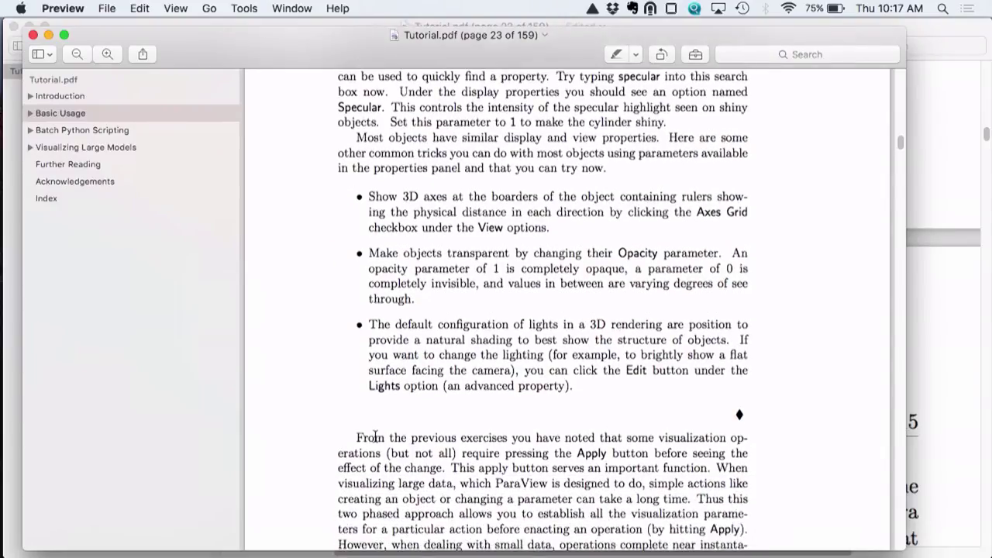
Step: Switch to ParaView, expand the Display section instead of the cylinder's Properties section, and check the coloring options, keeping Solid Color
key(super+Tab)
click(43, 365)
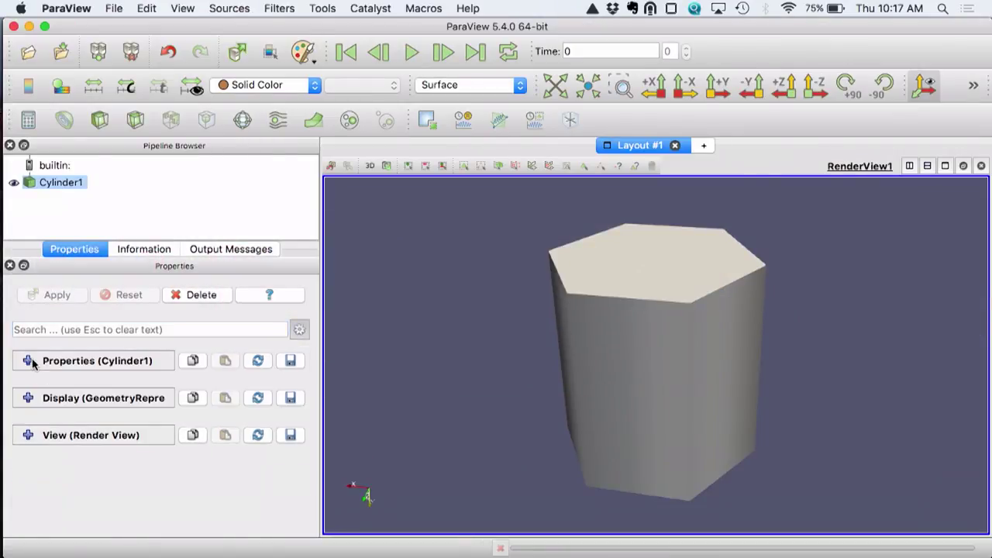
click(28, 404)
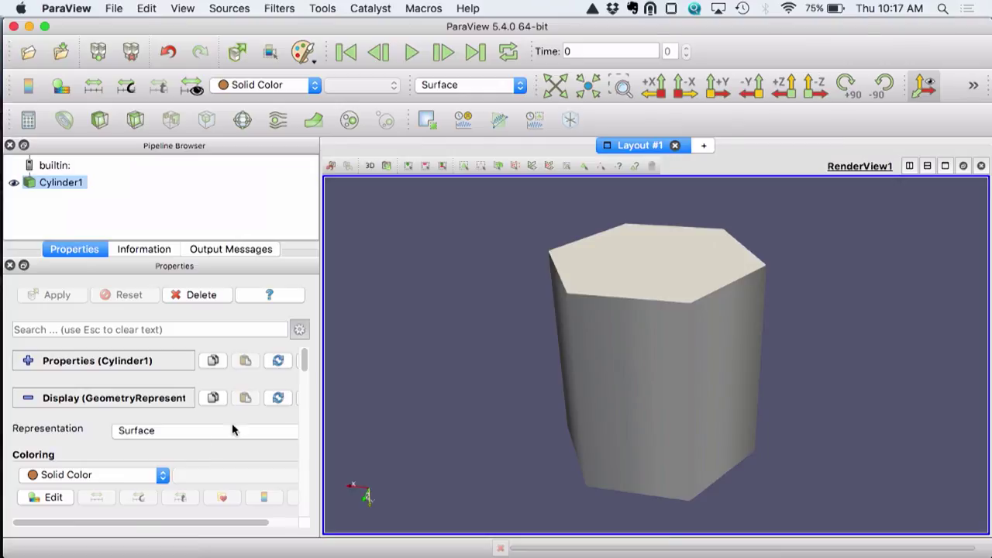
drag(303, 366, 303, 375)
click(118, 422)
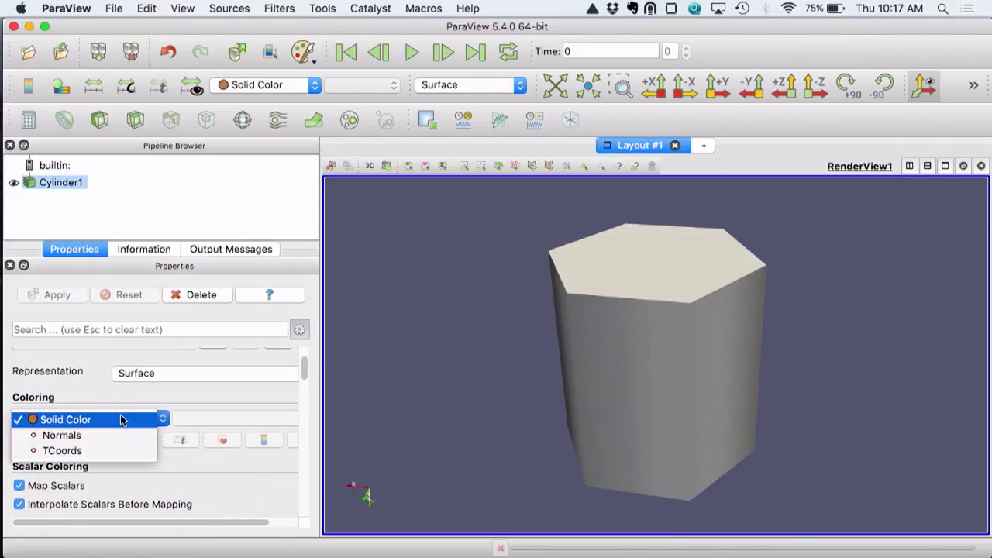
click(125, 403)
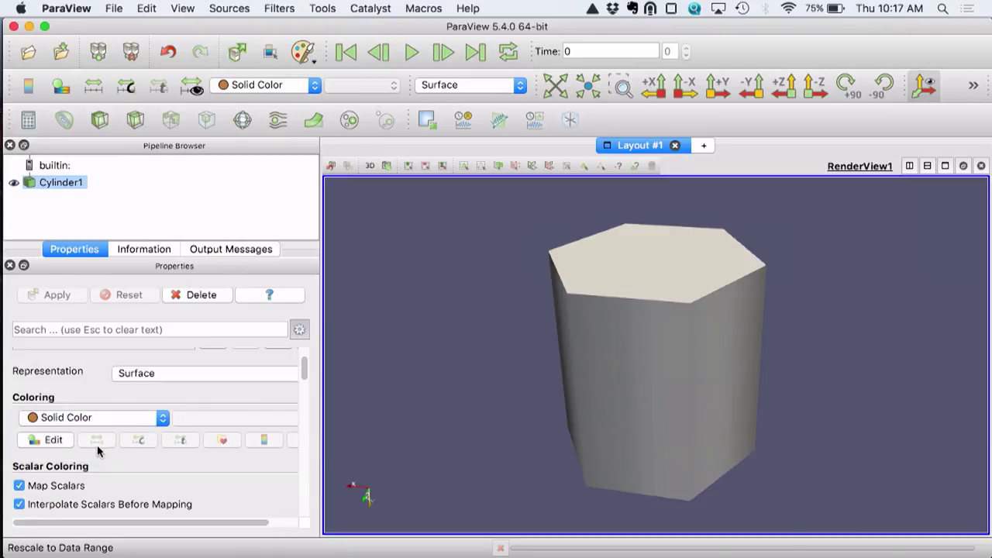
Step: Set the cylinder's opacity to 0.42 and rotate the view to look through the cylinder at both hexagonal ends
scroll(307, 376, down, 5)
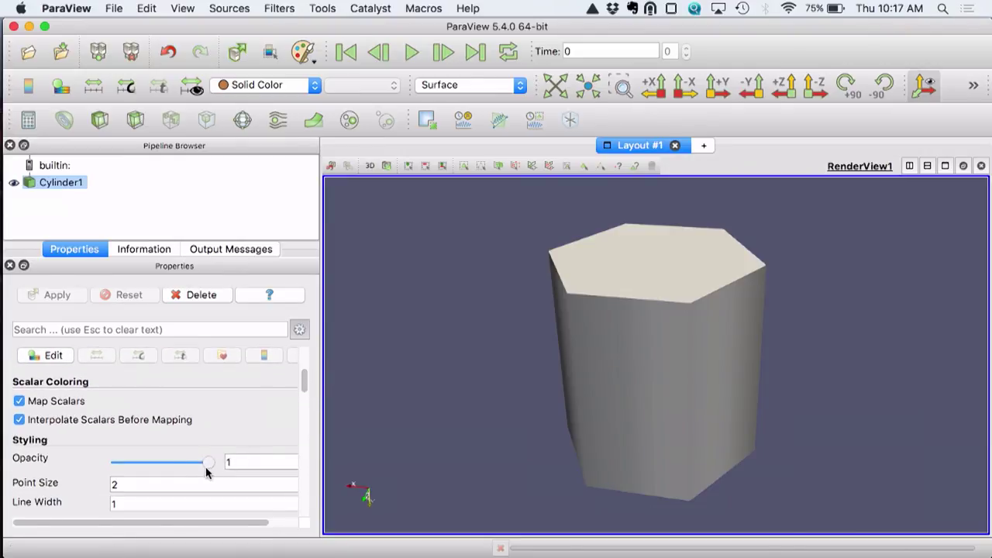
drag(207, 472, 155, 462)
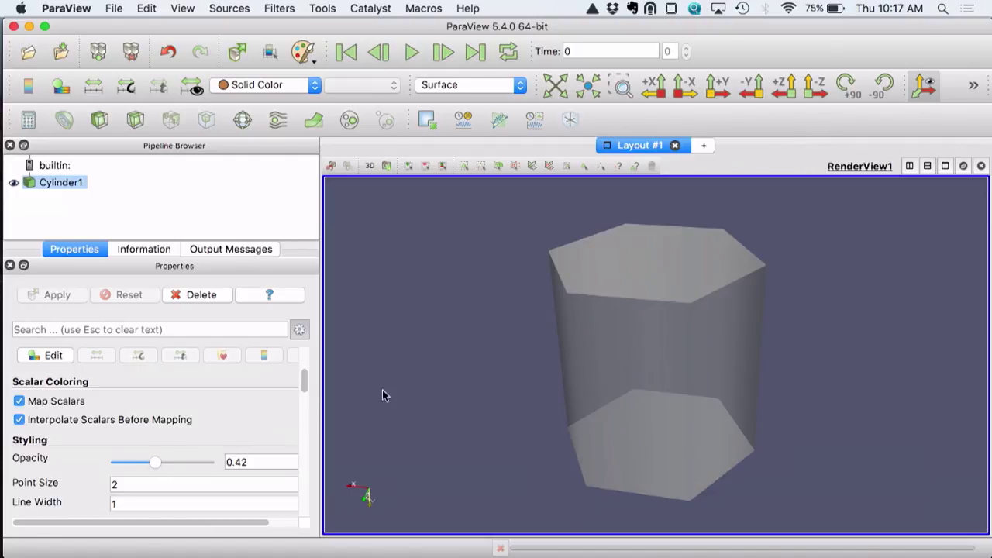
drag(596, 295, 632, 333)
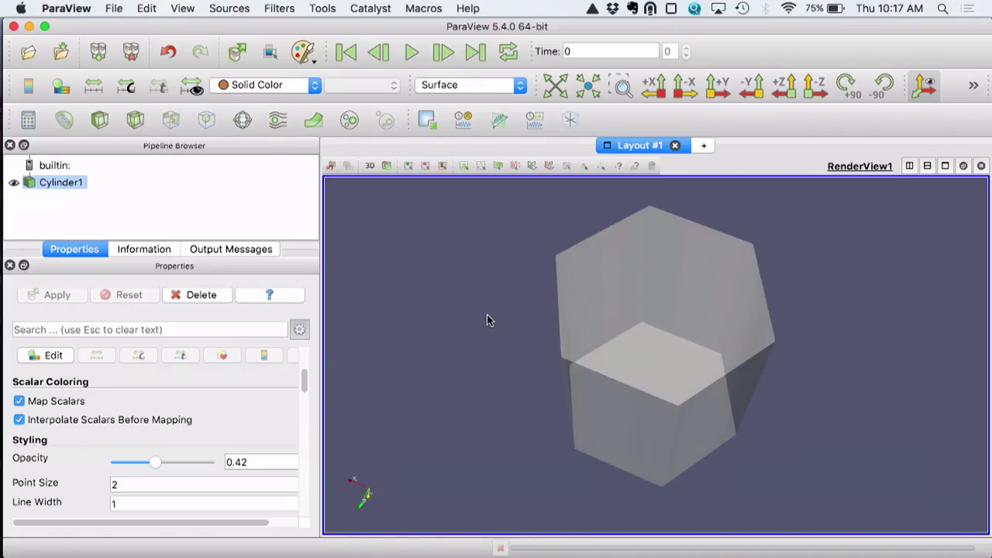
Step: Return to Tutorial.pdf, go to Exercise 2.4, Toggle Auto Apply, from the List of Exercises and read its instructions
key(super+Tab)
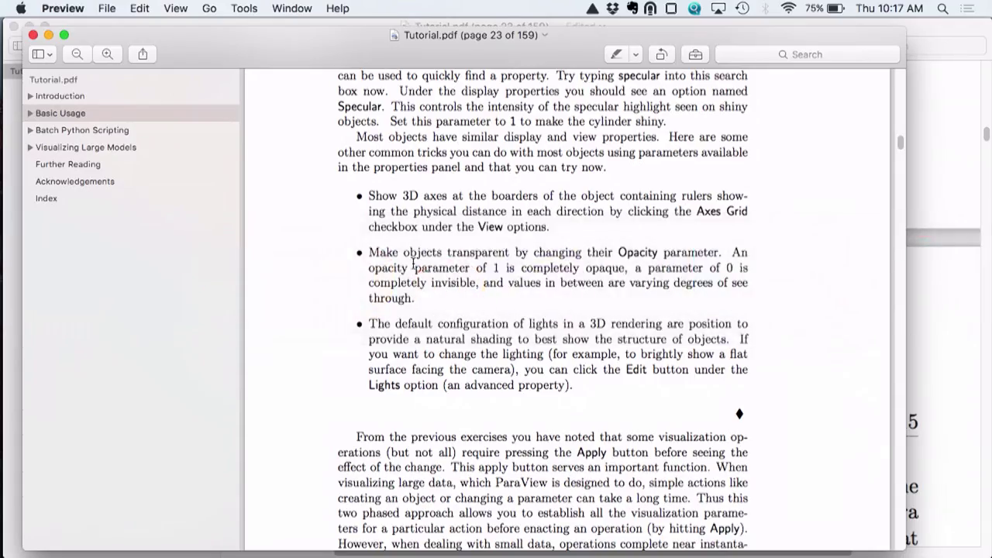
key(super+bracketleft)
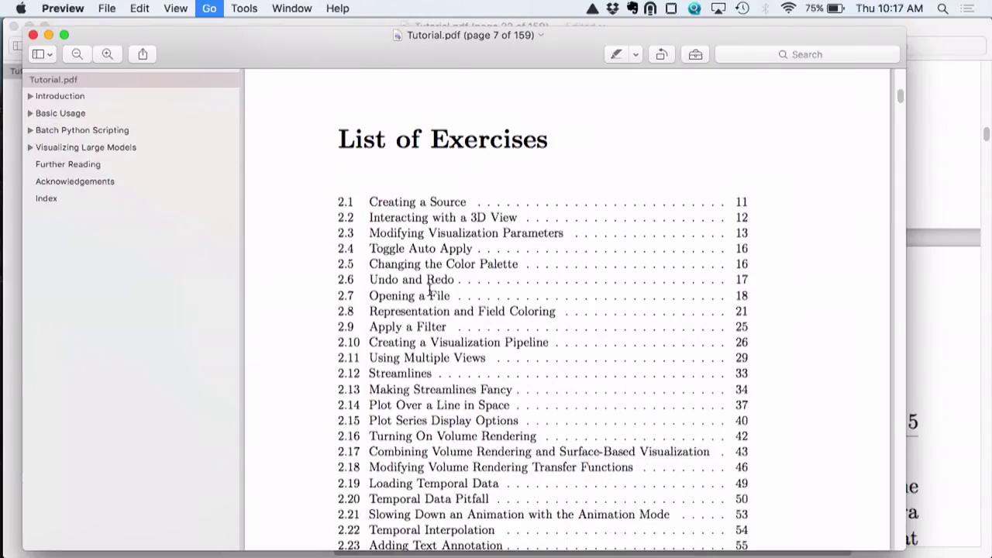
click(419, 250)
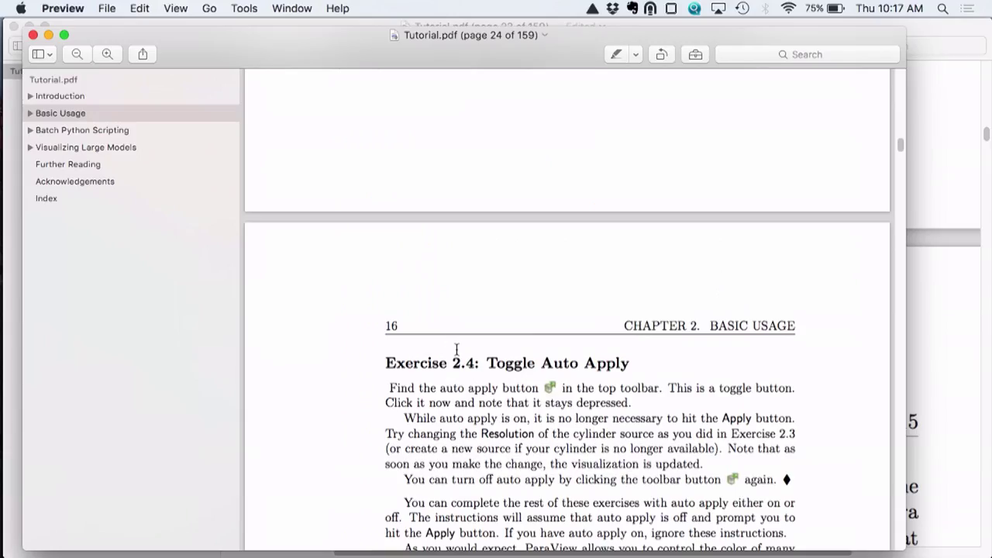
scroll(456, 351, down, 2)
scroll(456, 351, down, 2)
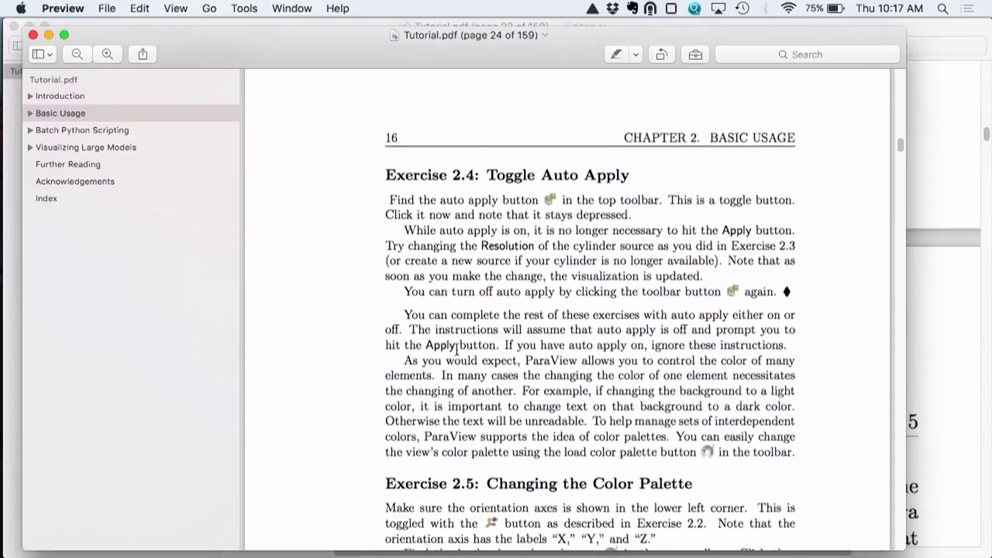
scroll(456, 351, down, 1)
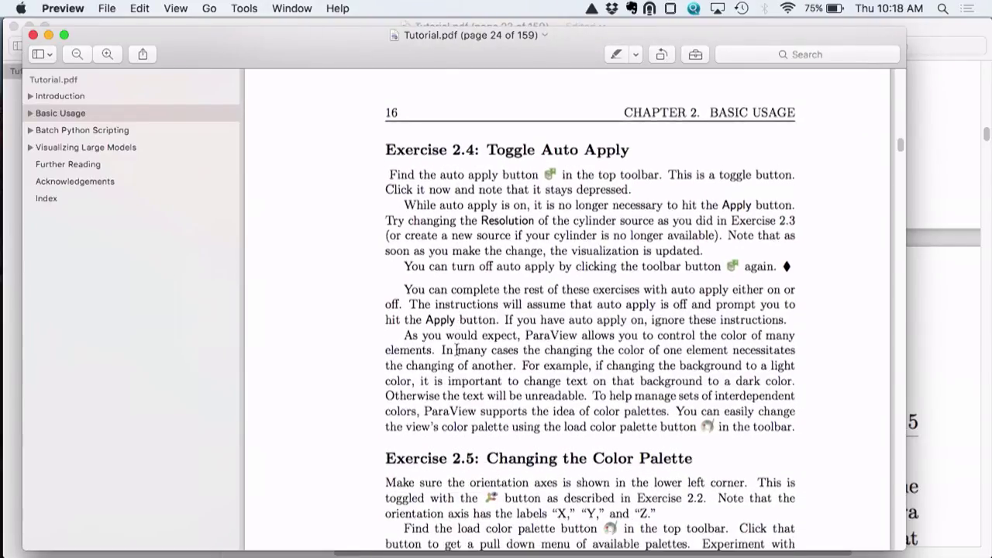
Step: Switch to ParaView and disconnect from the builtin server, clearing the cylinder from the pipeline
key(super+Tab)
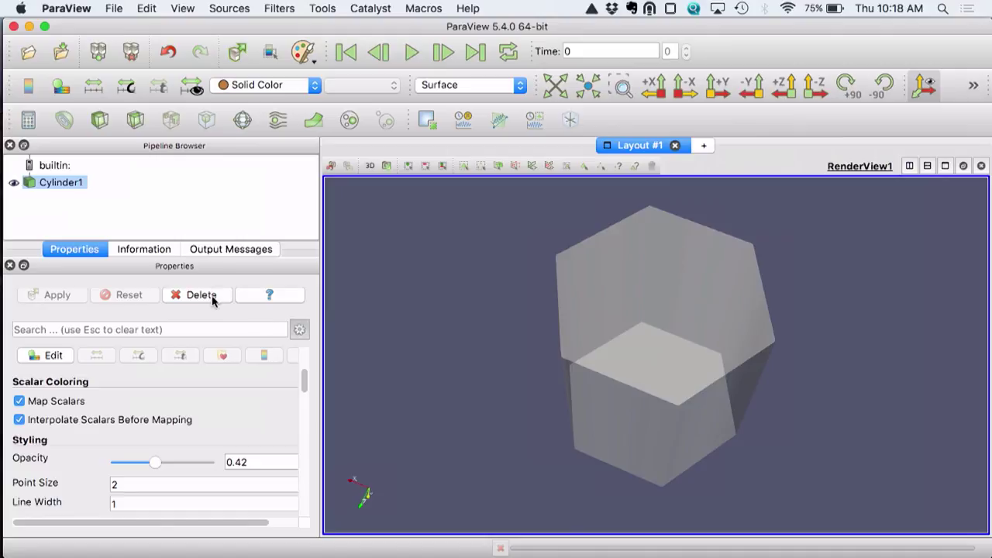
click(130, 54)
click(597, 310)
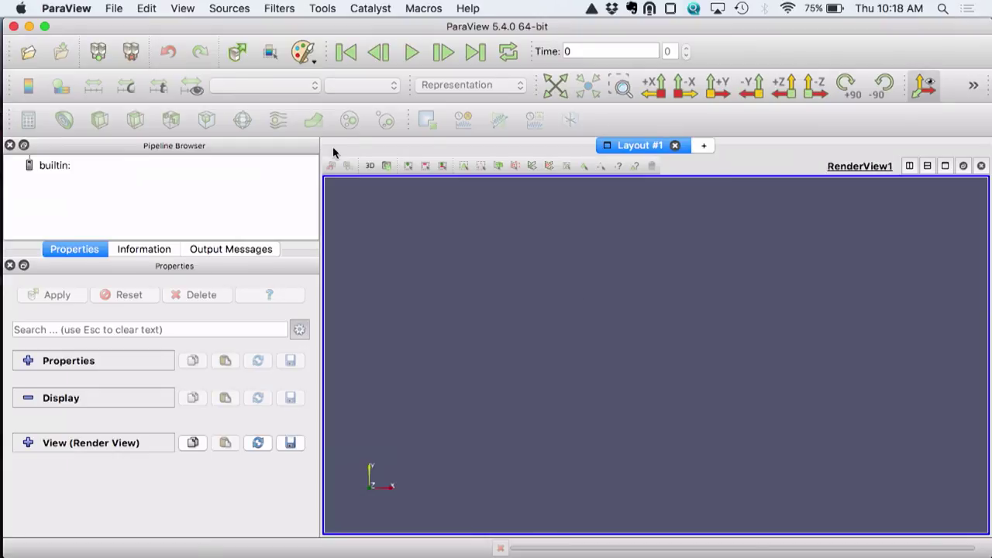
Step: Turn on auto apply, add a Cylinder source through the quick source search, and tilt the view to show its upper end
click(237, 54)
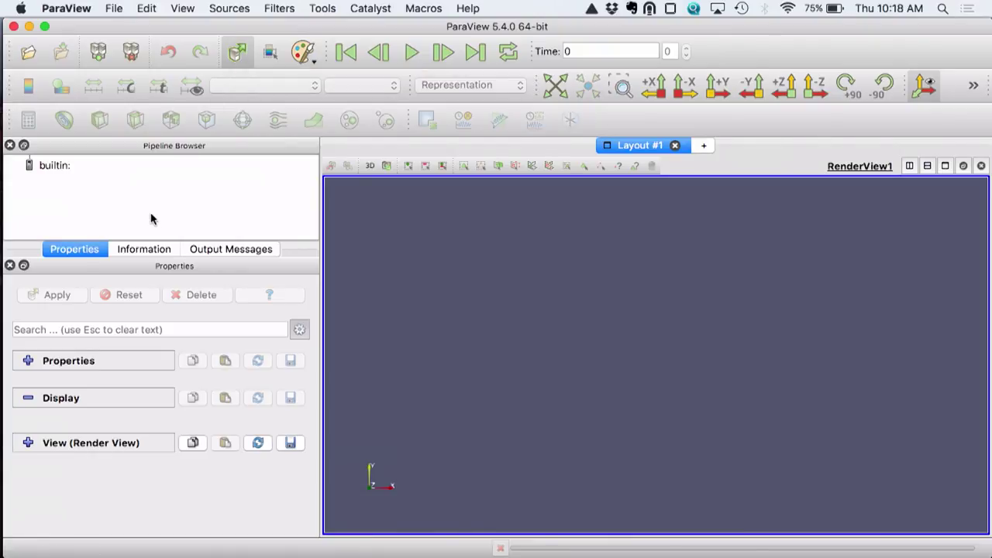
key(alt+space)
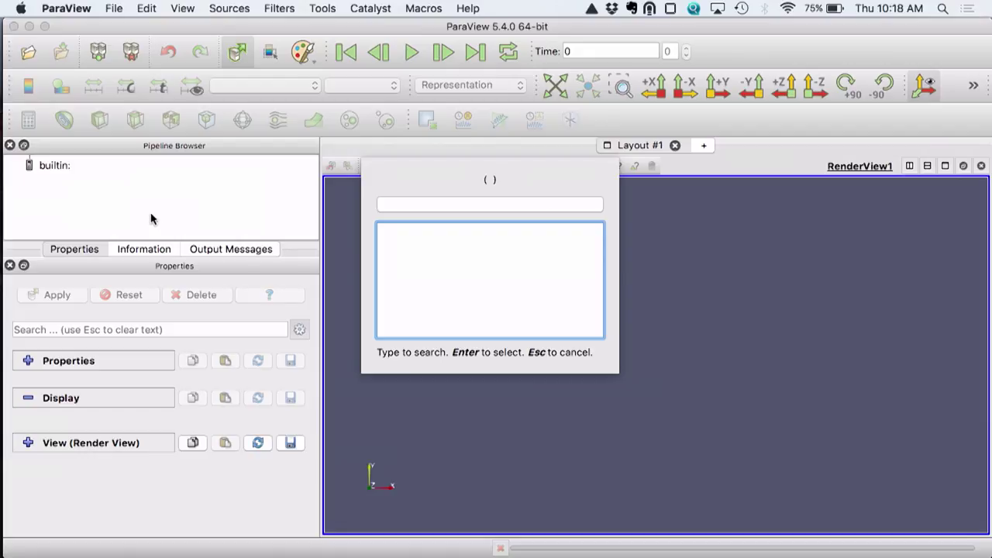
text(cy)
key(Return)
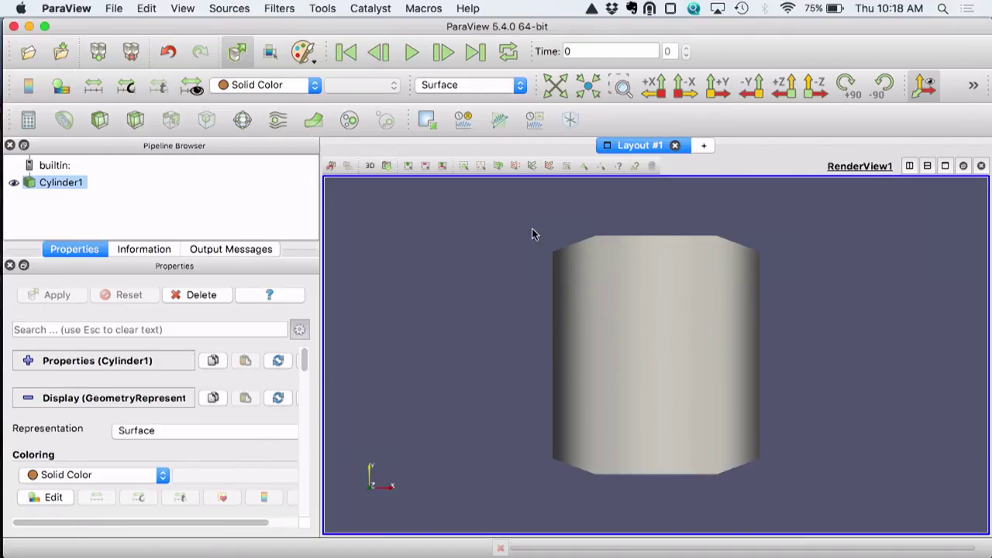
drag(604, 259, 605, 283)
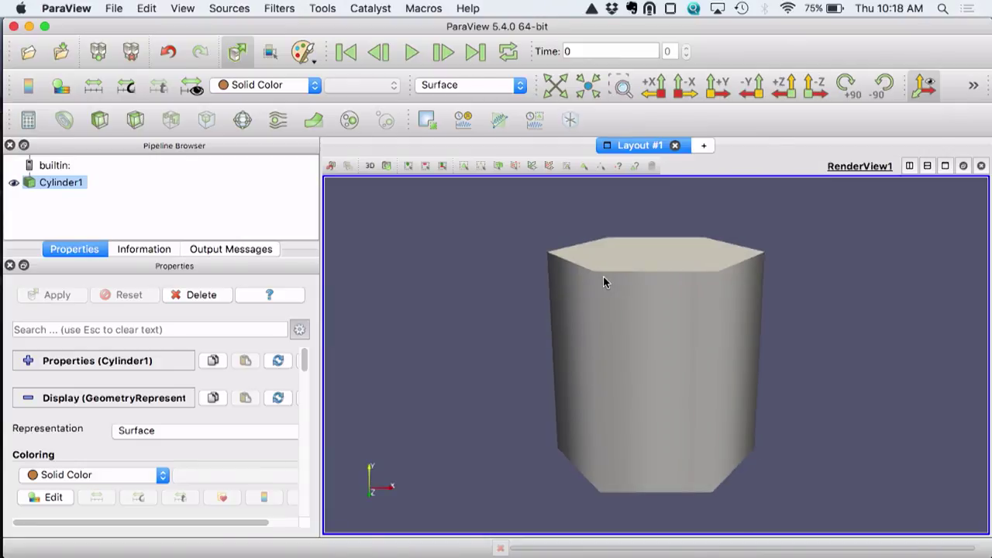
Step: Expand the cylinder's Properties section, lower the Resolution to 2, and set it to 10 instead
click(28, 361)
mouse_move(73, 395)
mouse_down()
mouse_move(90, 398)
mouse_move(68, 399)
mouse_up()
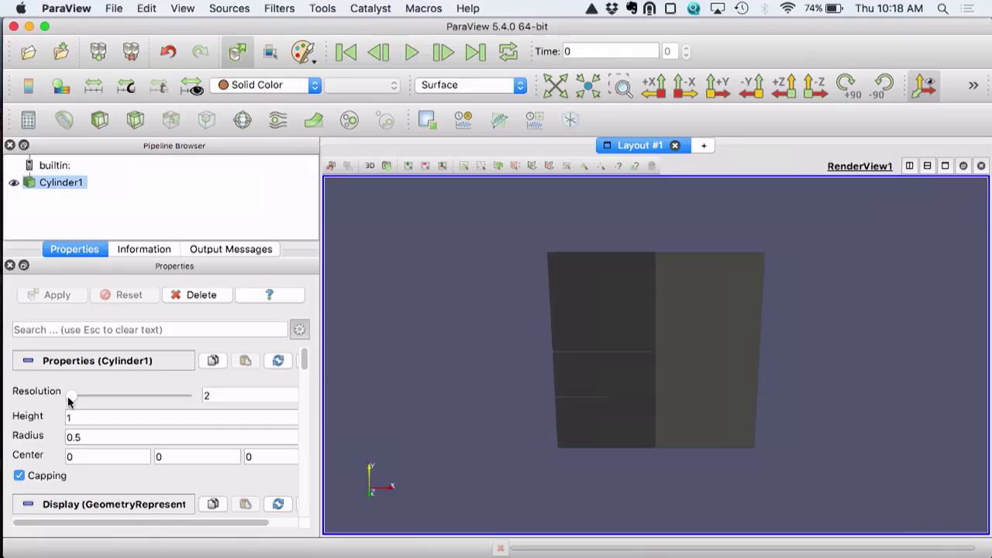
double_click(217, 394)
key(BackSpace)
text(10)
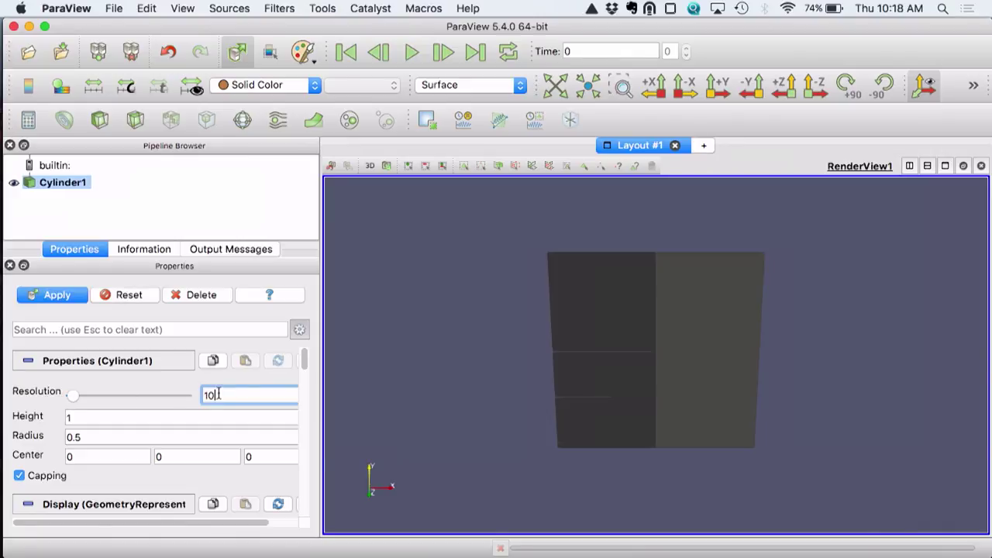
key(Return)
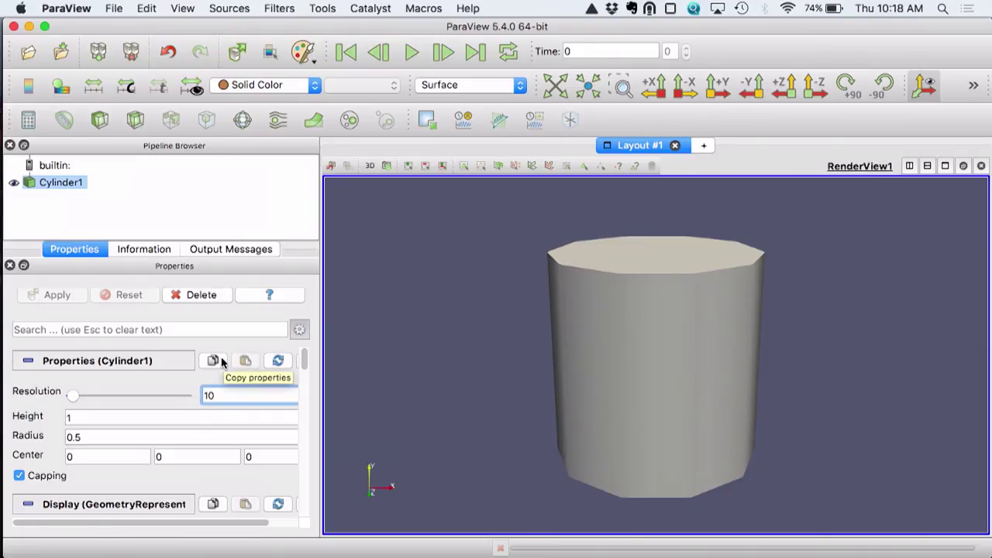
Step: Switch to Tutorial.pdf, open Exercise 2.5, Changing the Color Palette, from the List of Exercises and read its instructions and settings figure
key(super+Tab)
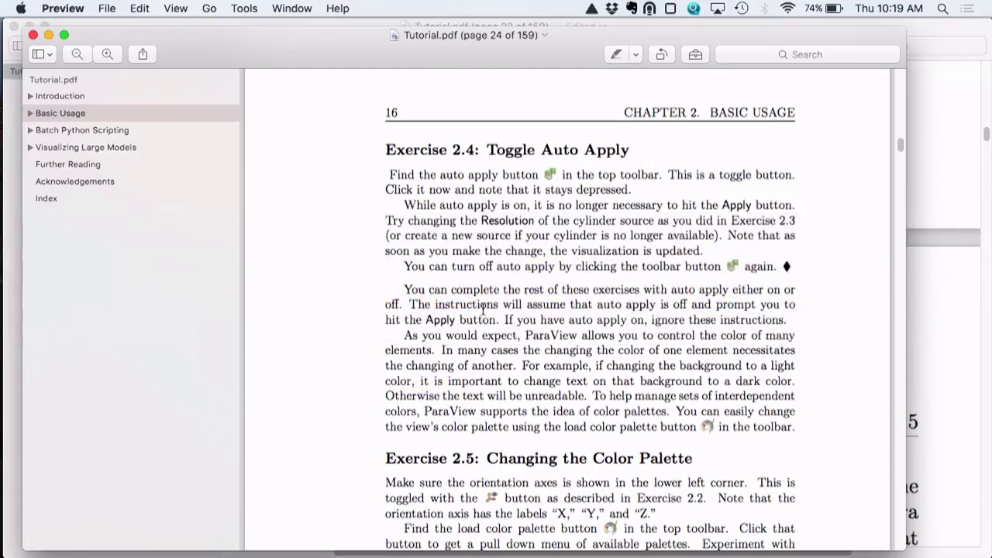
scroll(521, 293, down, 3)
scroll(521, 293, down, 7)
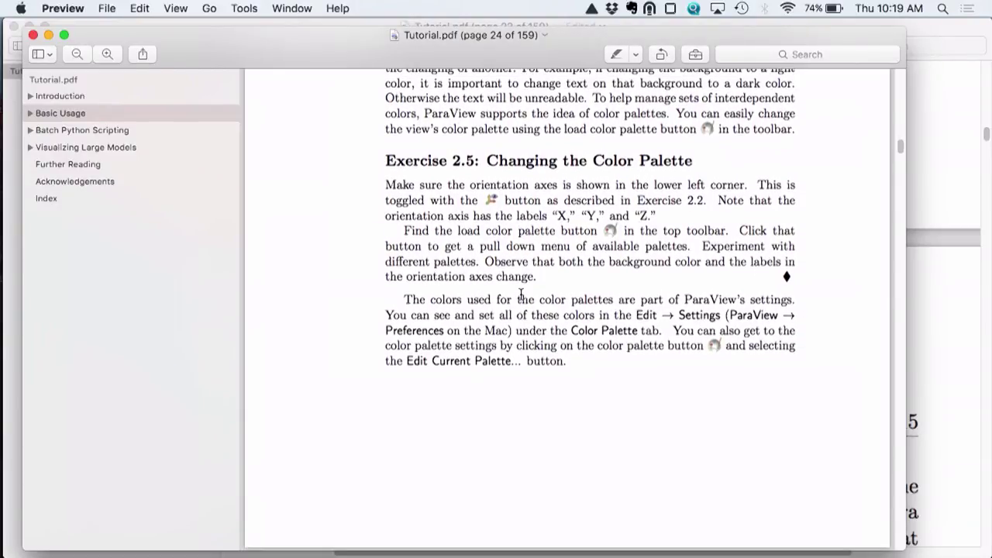
key(super+bracketleft)
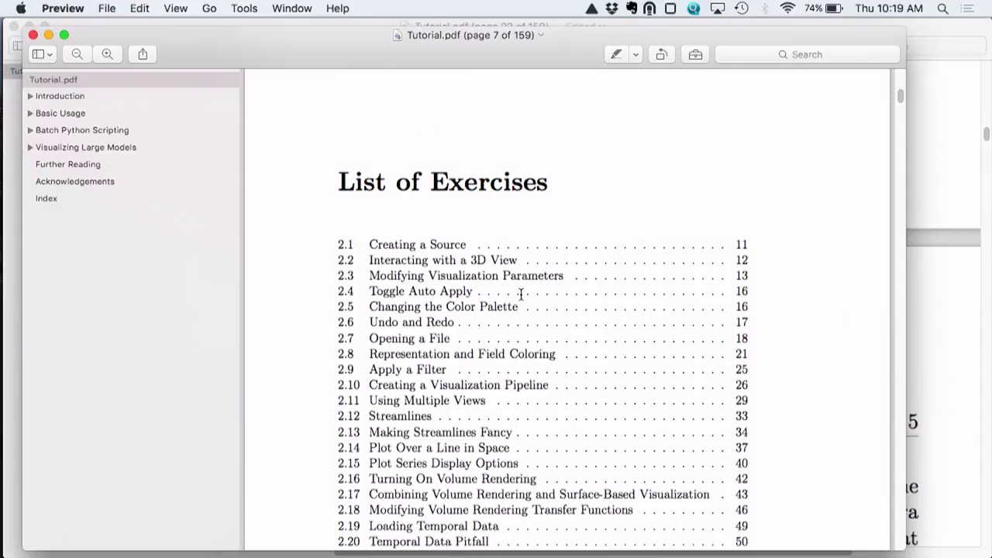
click(469, 312)
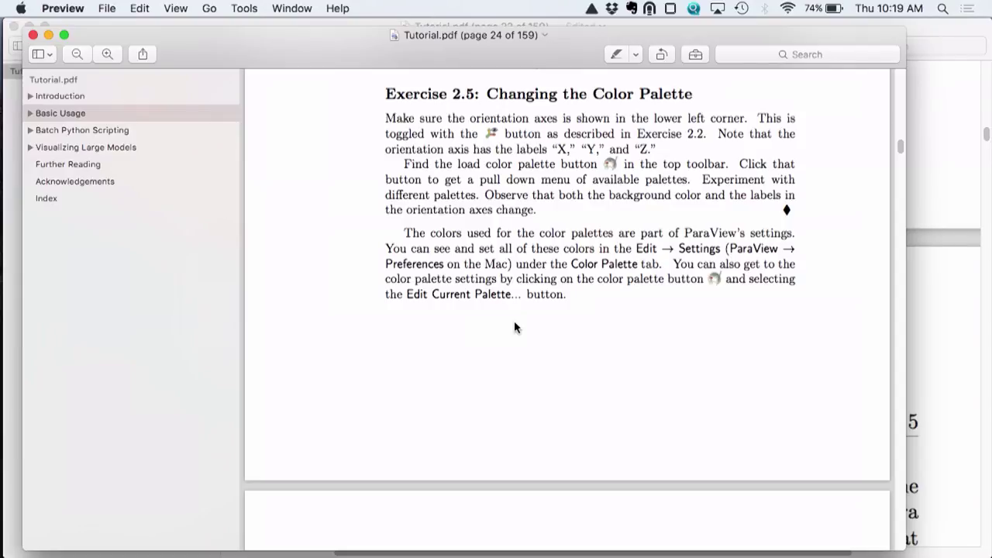
scroll(515, 327, down, 3)
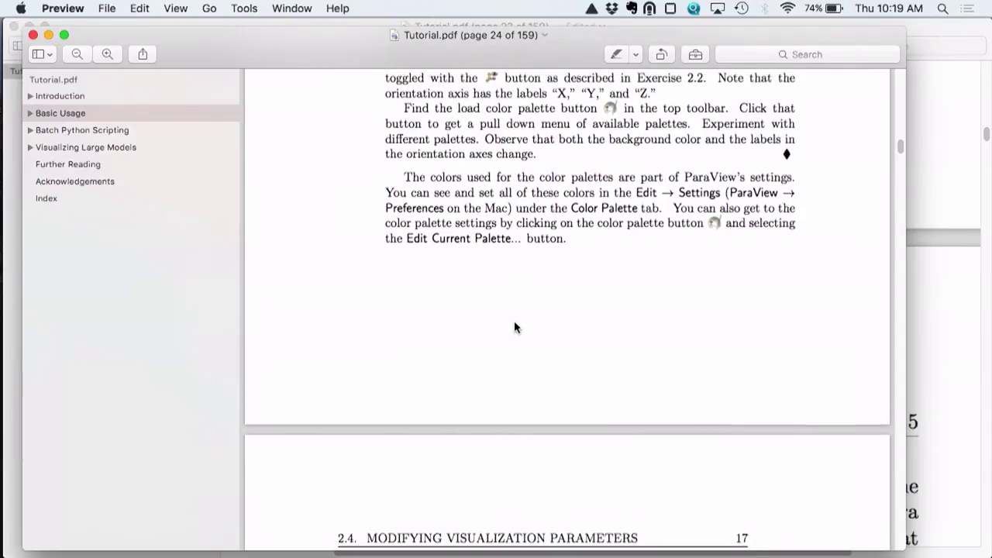
scroll(515, 328, up, 3)
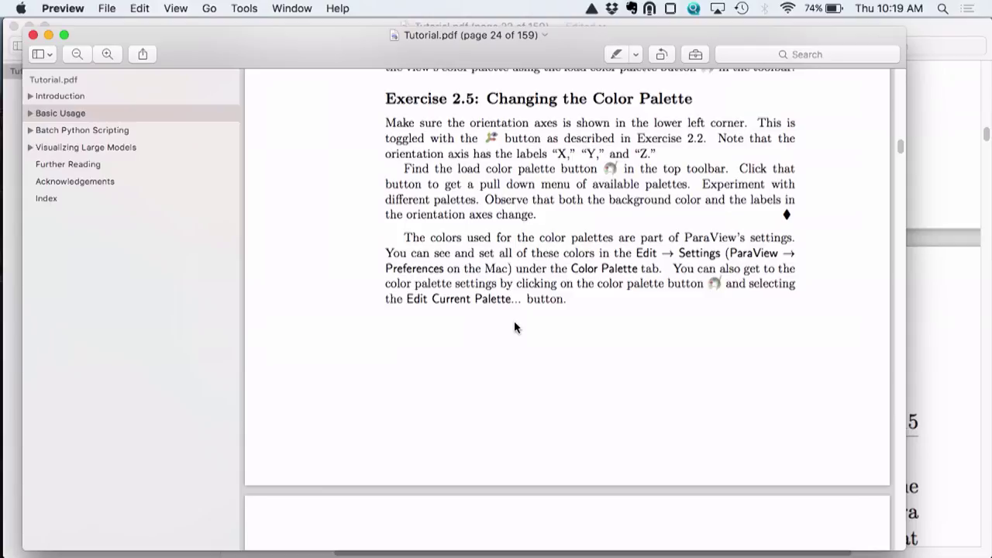
scroll(515, 327, down, 10)
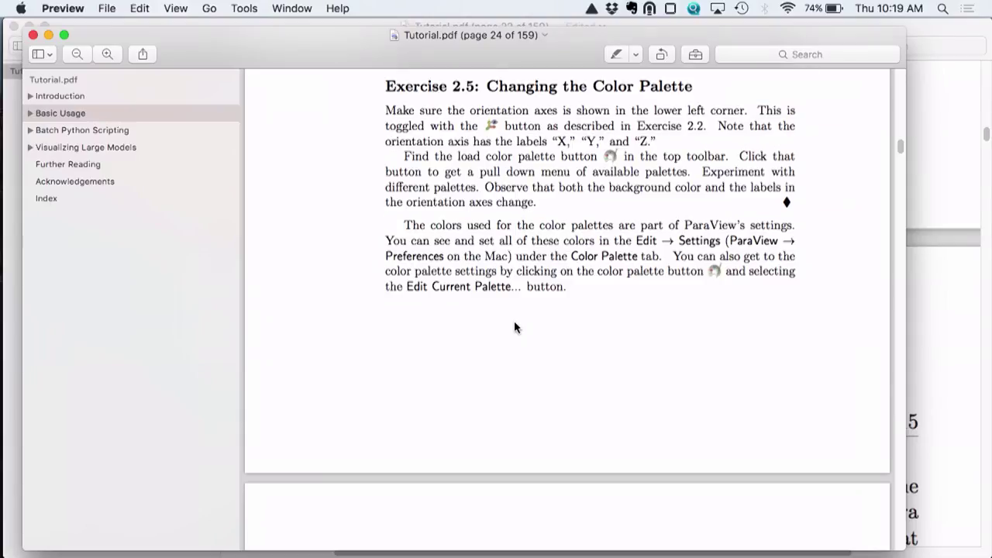
scroll(514, 321, down, 15)
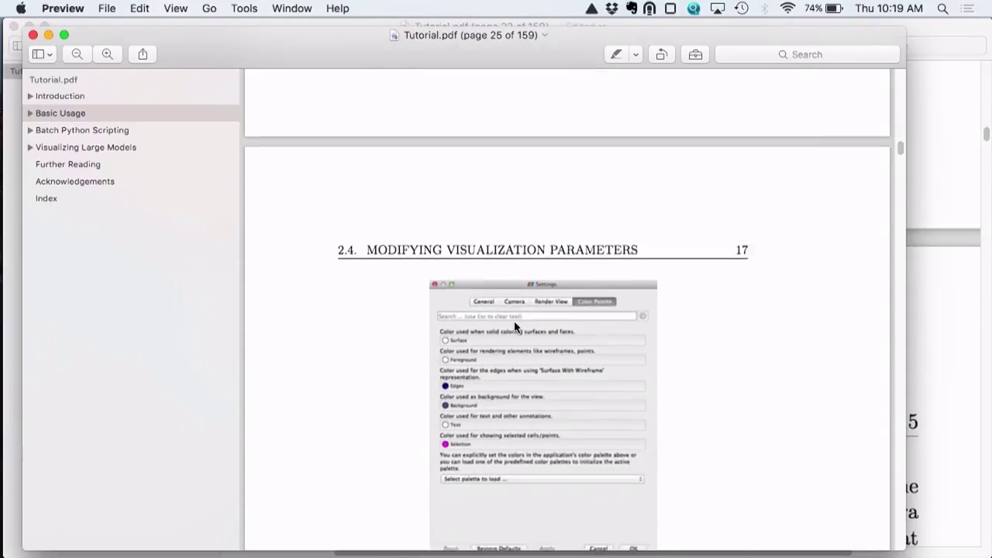
scroll(514, 321, up, 8)
scroll(514, 326, up, 5)
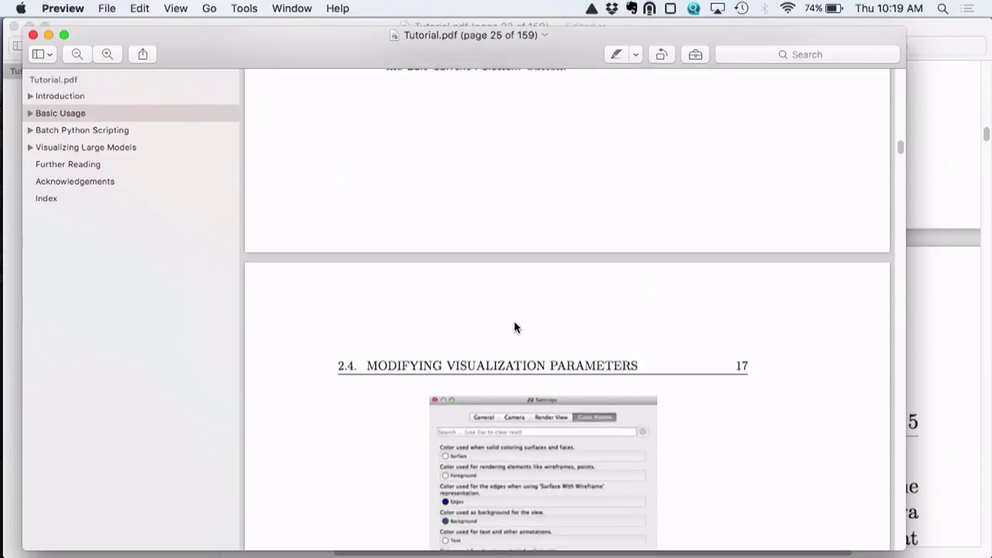
Step: Switch to ParaView and try the White Background and Black Background palettes, rotating the cylinder slightly before returning to White Background
key(super+Tab)
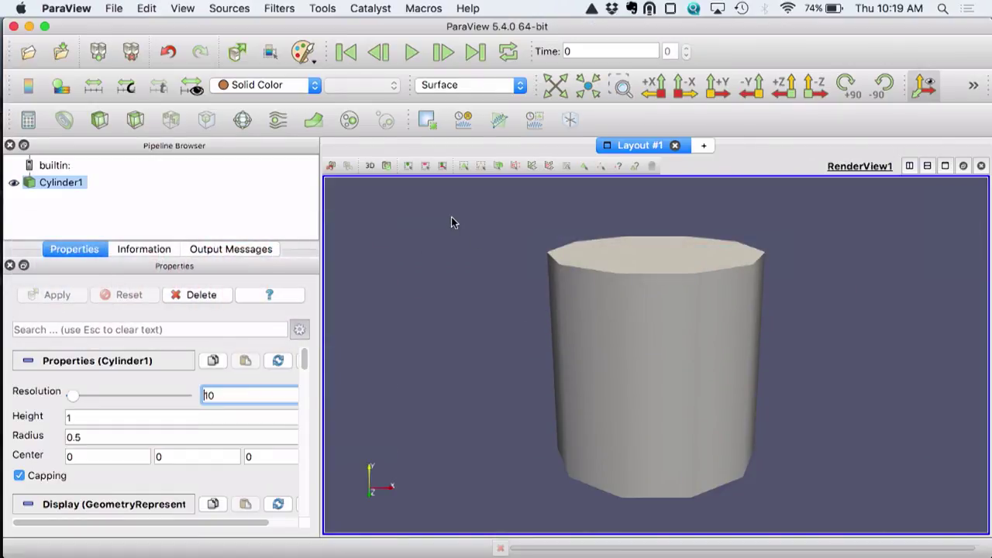
click(313, 56)
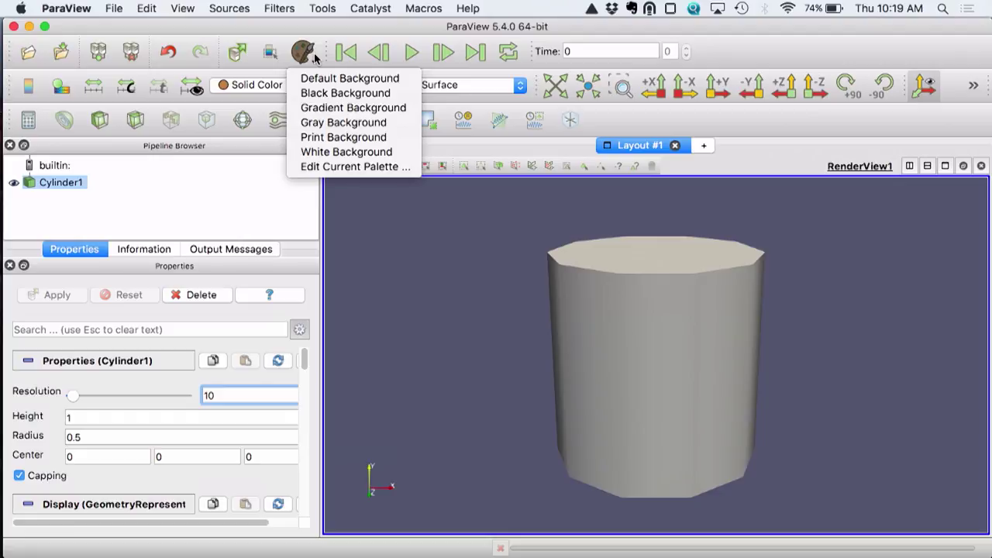
click(336, 153)
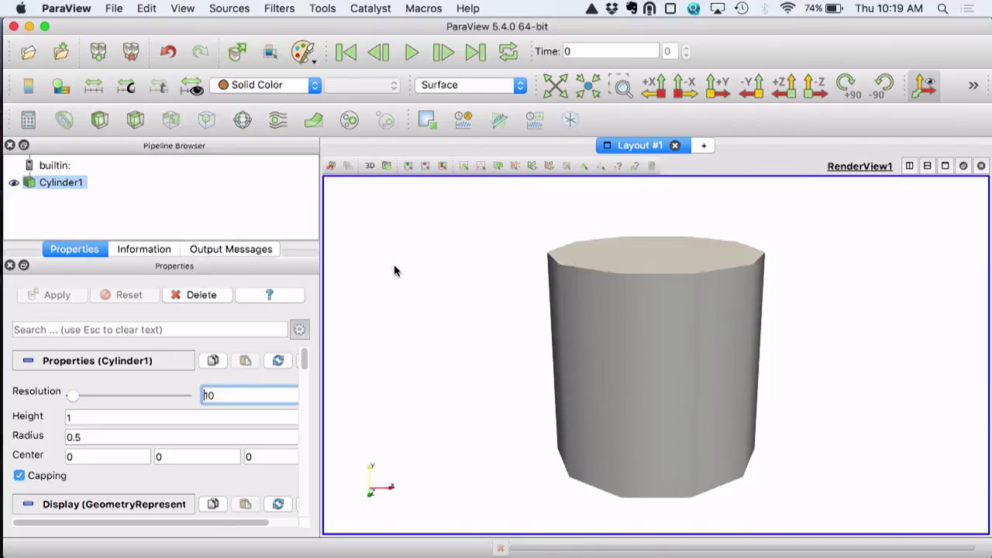
click(306, 61)
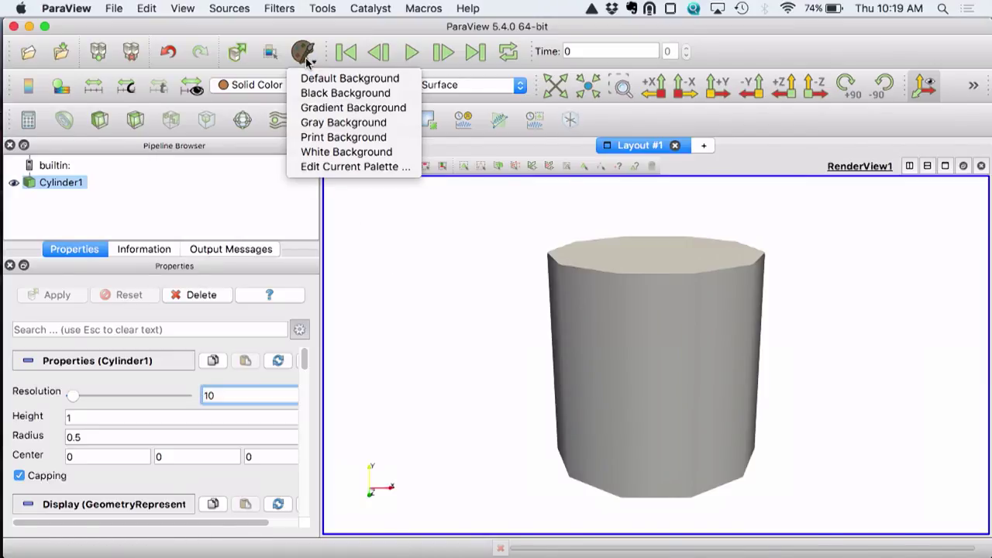
click(322, 93)
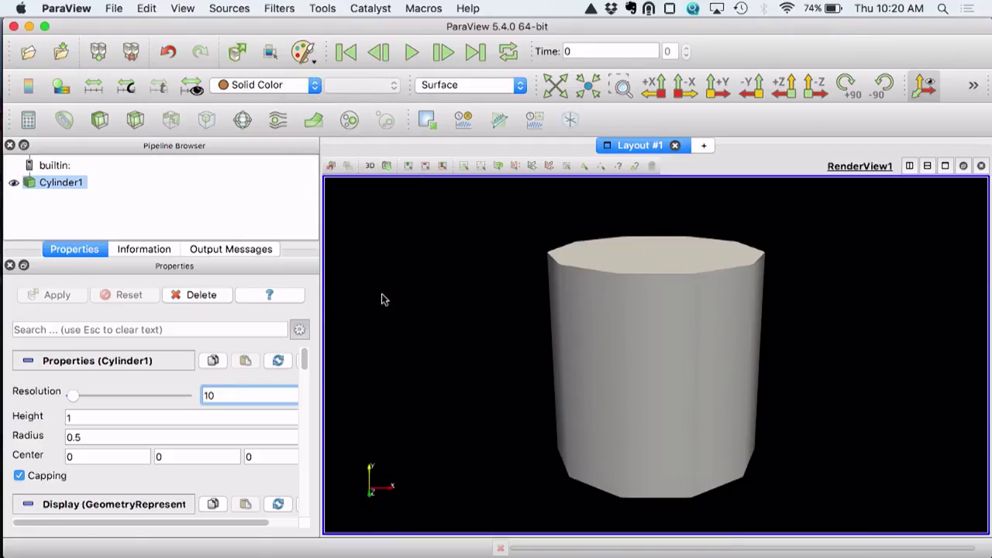
drag(532, 270, 594, 277)
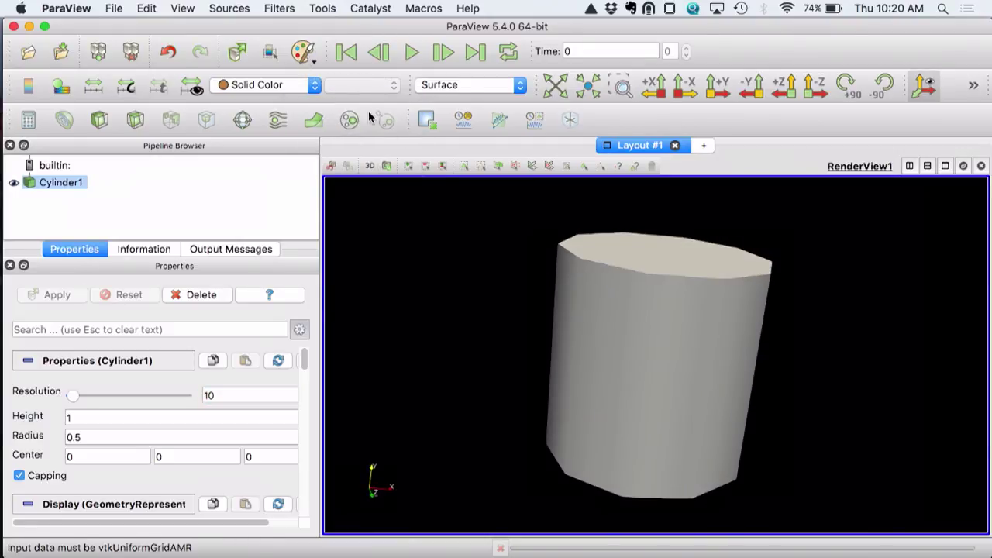
click(307, 58)
click(331, 152)
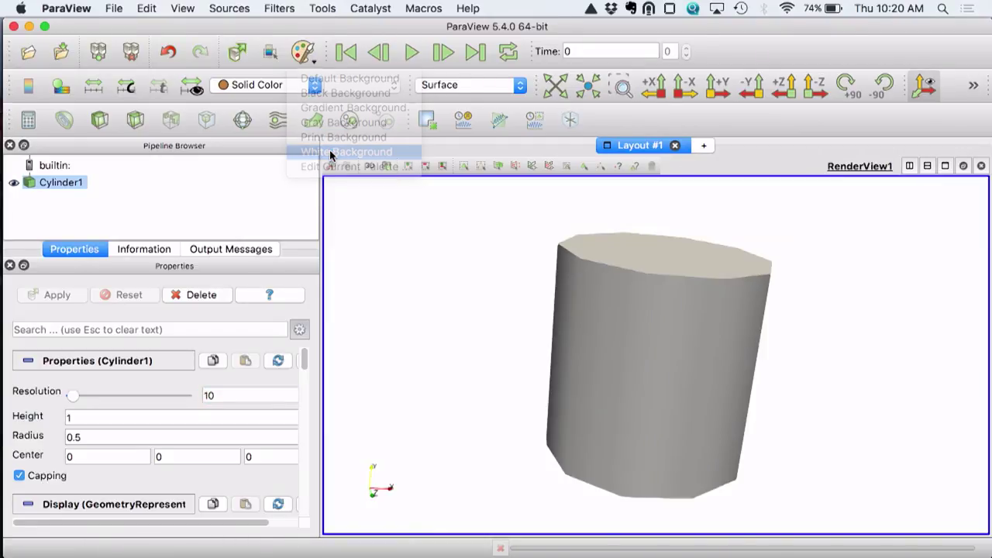
Step: Open the ParaView preferences and show the Color Palette settings down to the Load Palette option
click(114, 8)
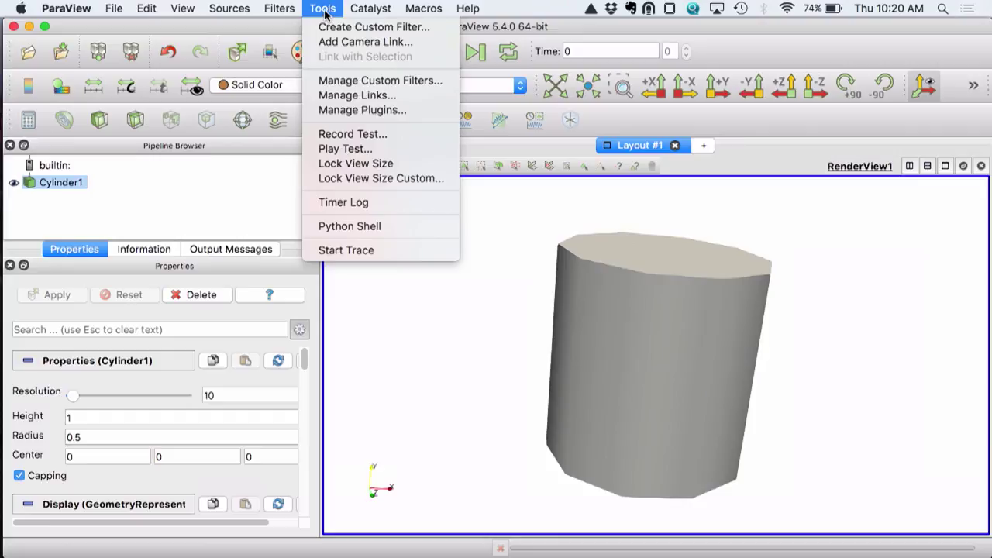
mouse_move(85, 22)
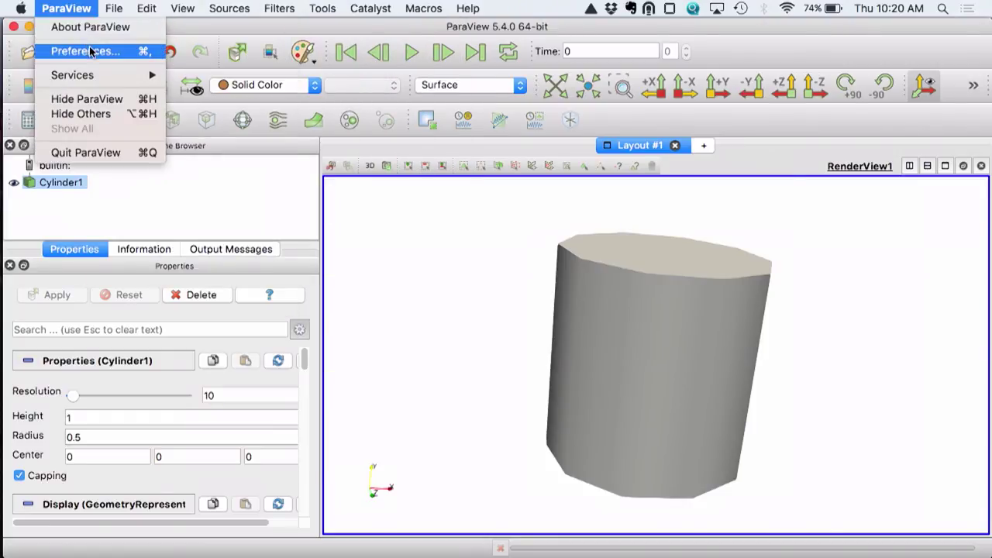
click(85, 50)
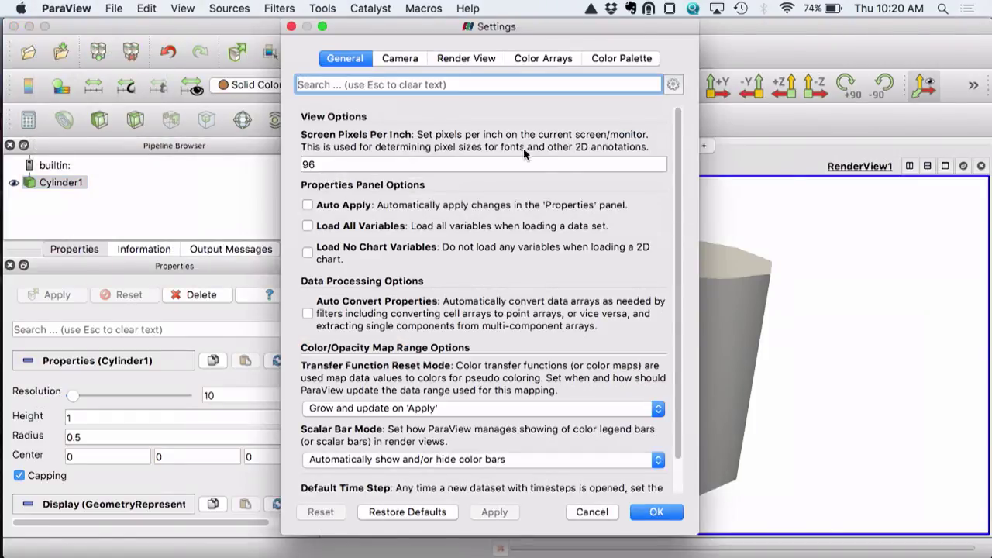
click(621, 58)
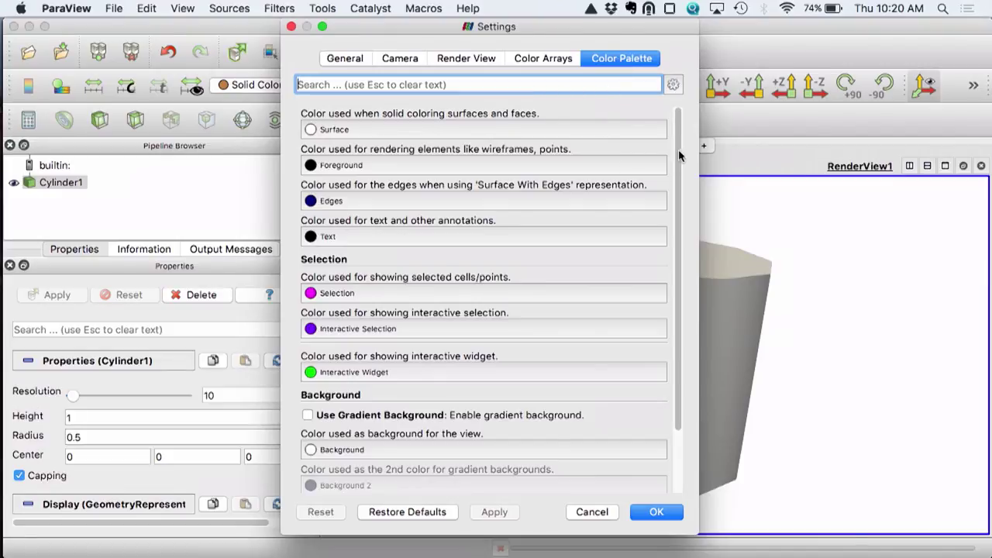
drag(680, 141, 680, 206)
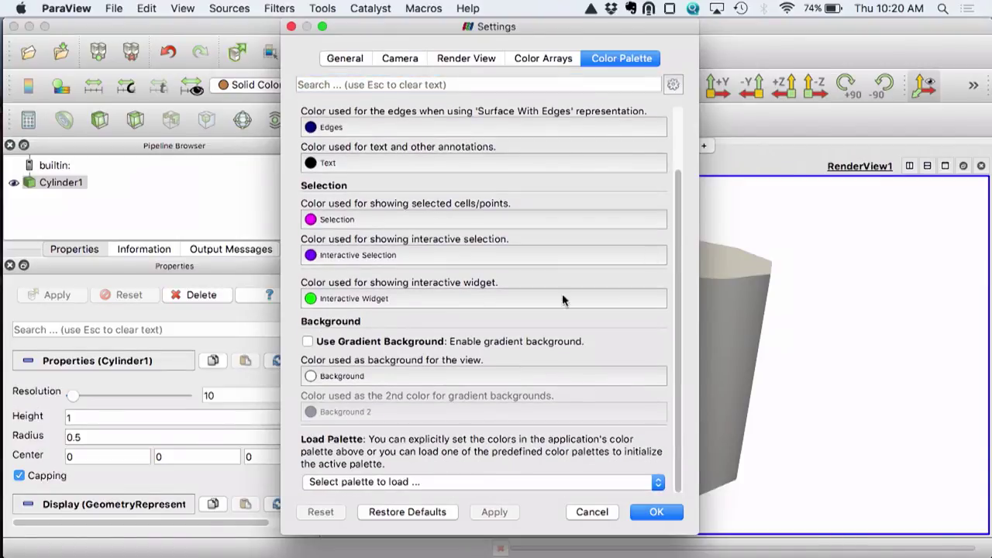
Step: Load the Black Background palette in the settings, replace it with Default Background, and accept the settings
click(384, 483)
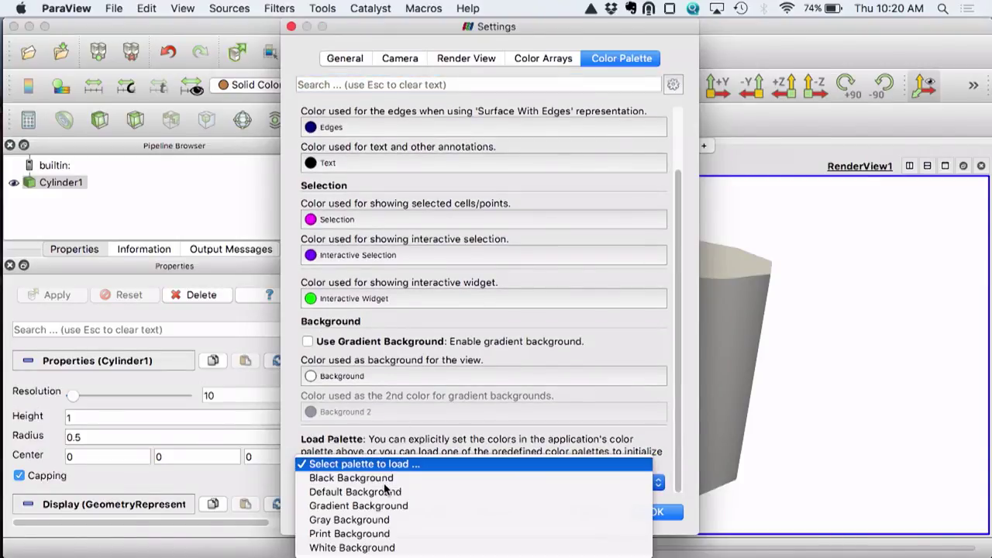
click(383, 479)
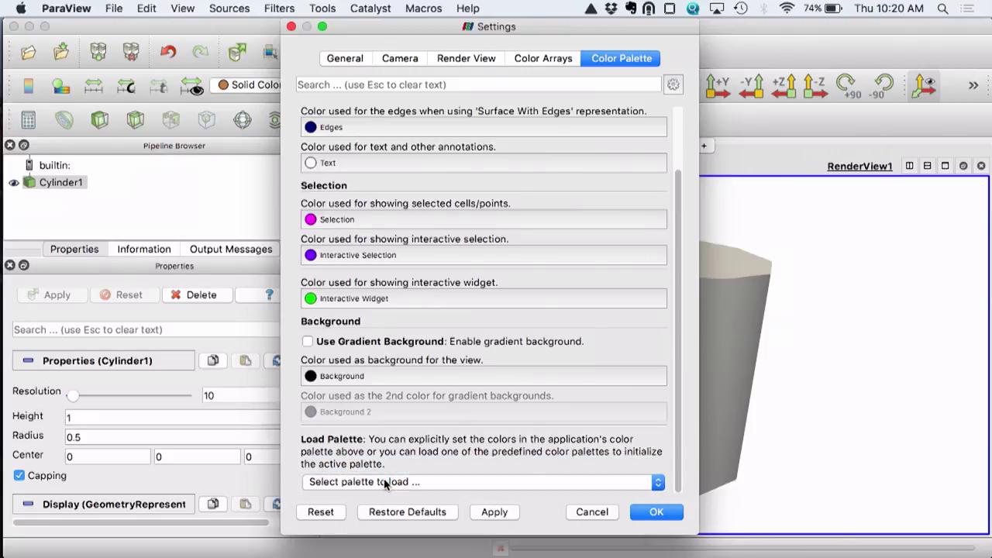
click(388, 482)
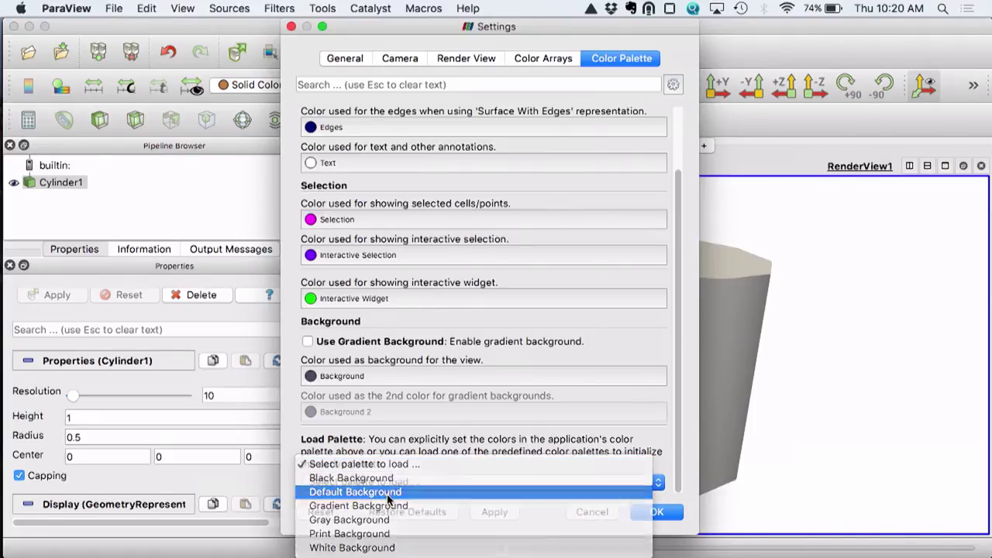
click(387, 492)
click(399, 513)
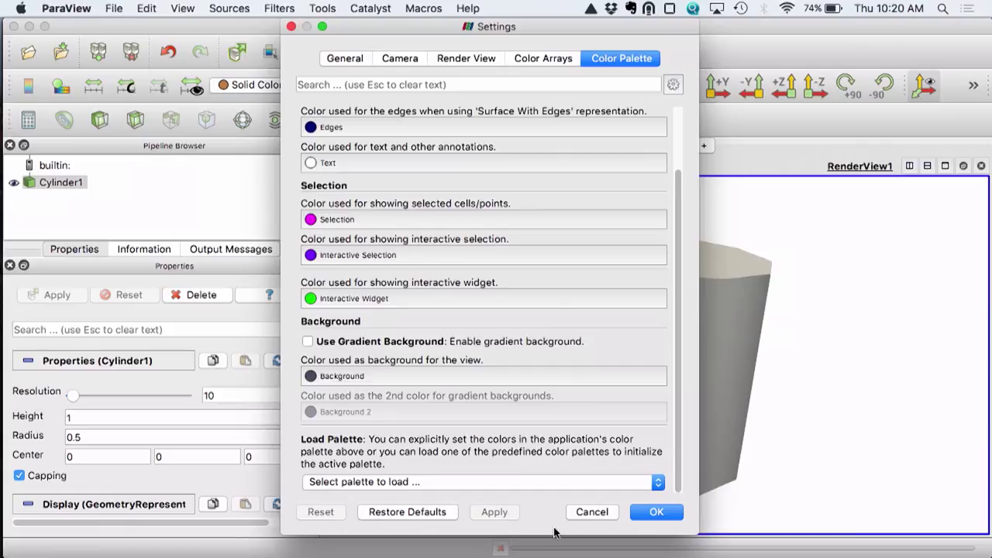
click(651, 513)
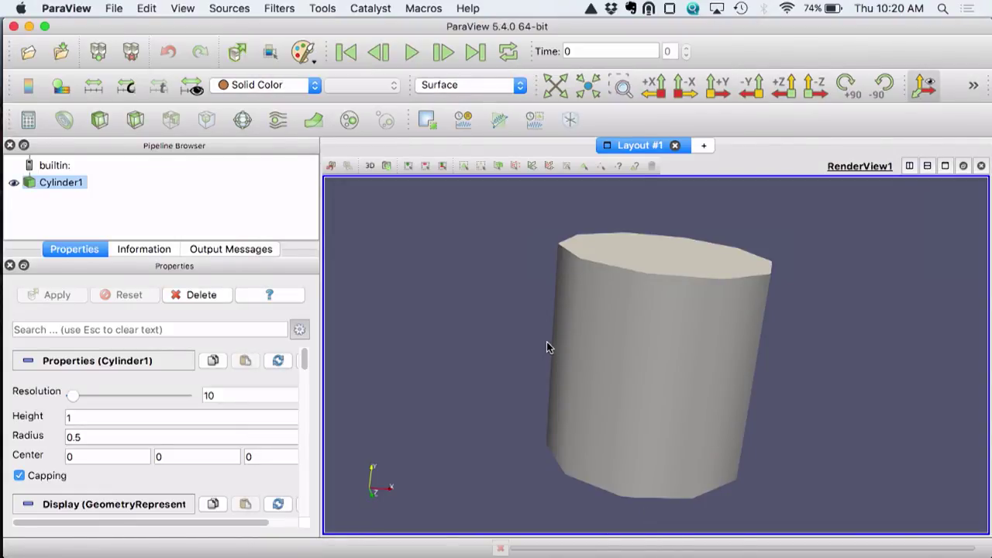
Step: Switch to Tutorial.pdf, open Exercise 2.6, Undo and Redo, from the List of Exercises and read its instructions
key(super+Tab)
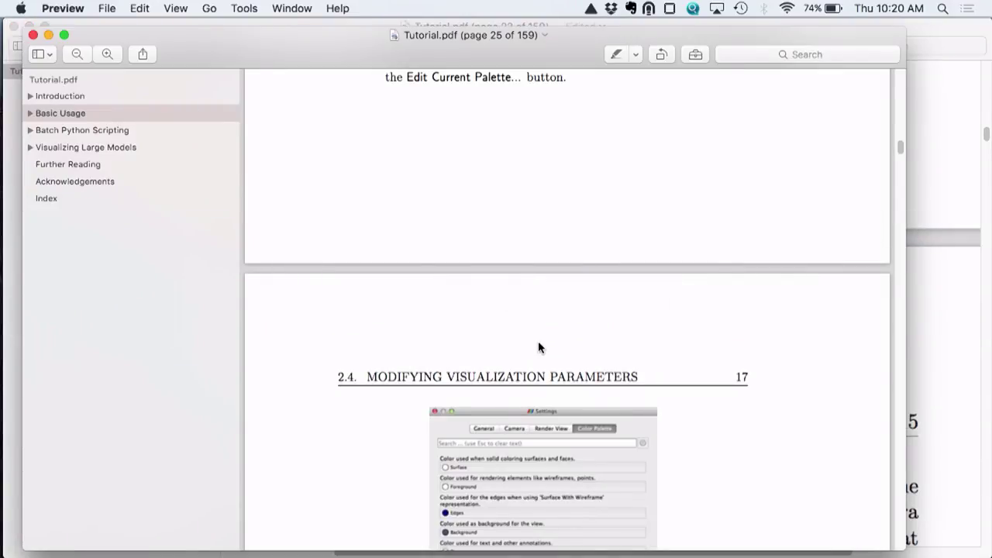
key(super+bracketleft)
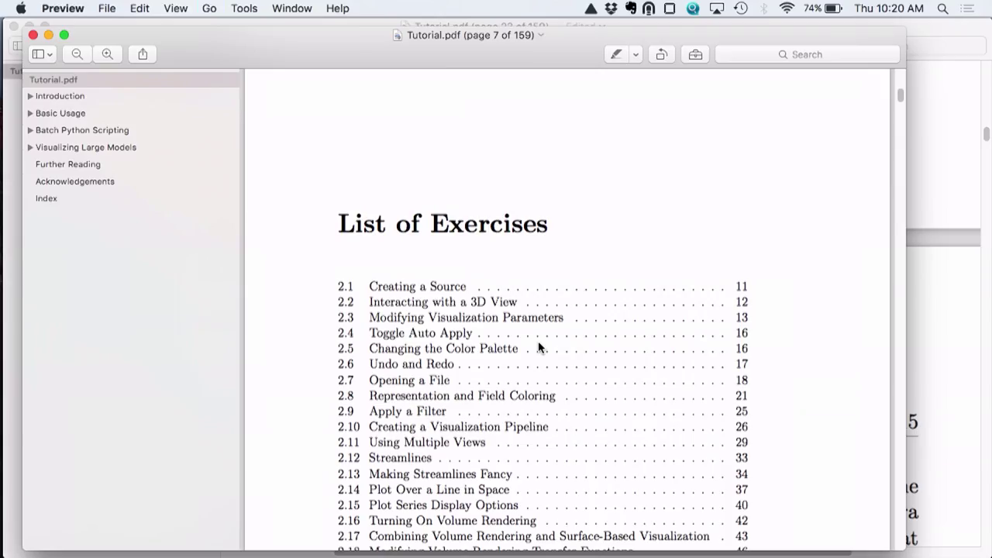
click(433, 373)
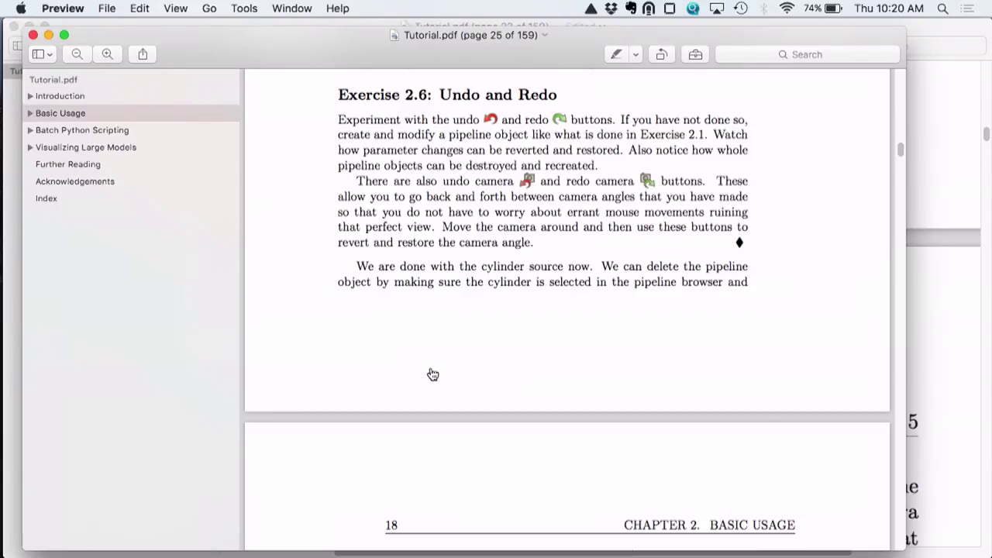
scroll(433, 380, down, 5)
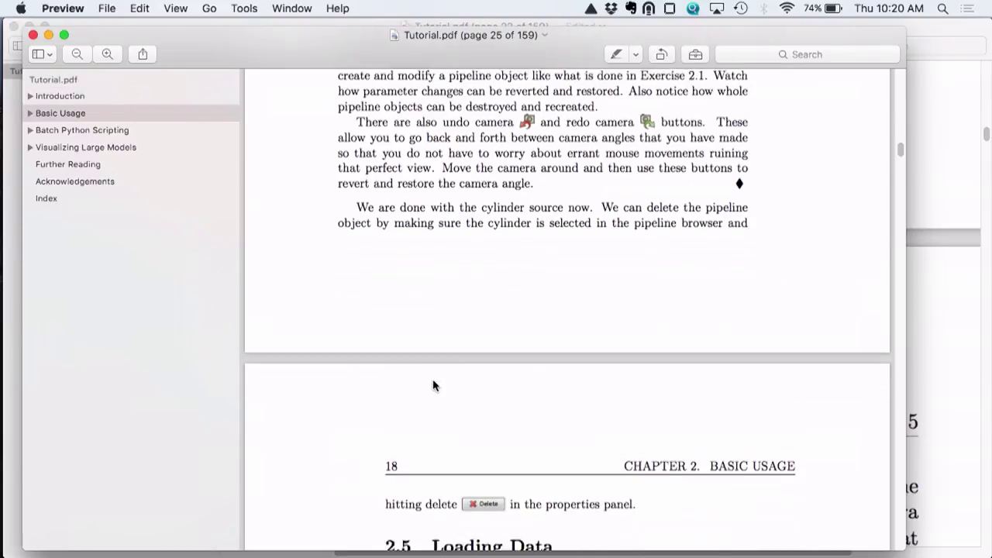
Step: Switch to ParaView and disconnect the current session, agreeing to discard its state
key(super+Tab)
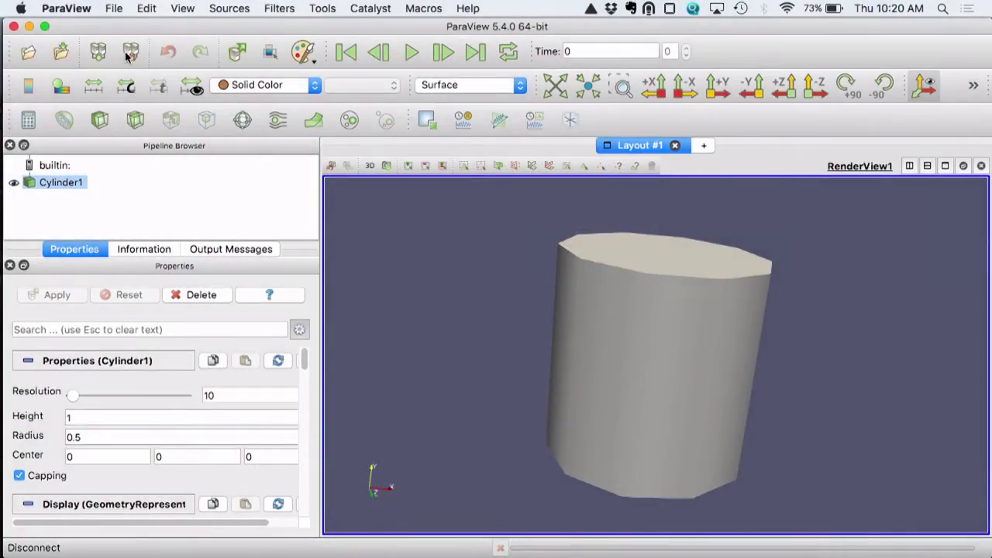
click(130, 53)
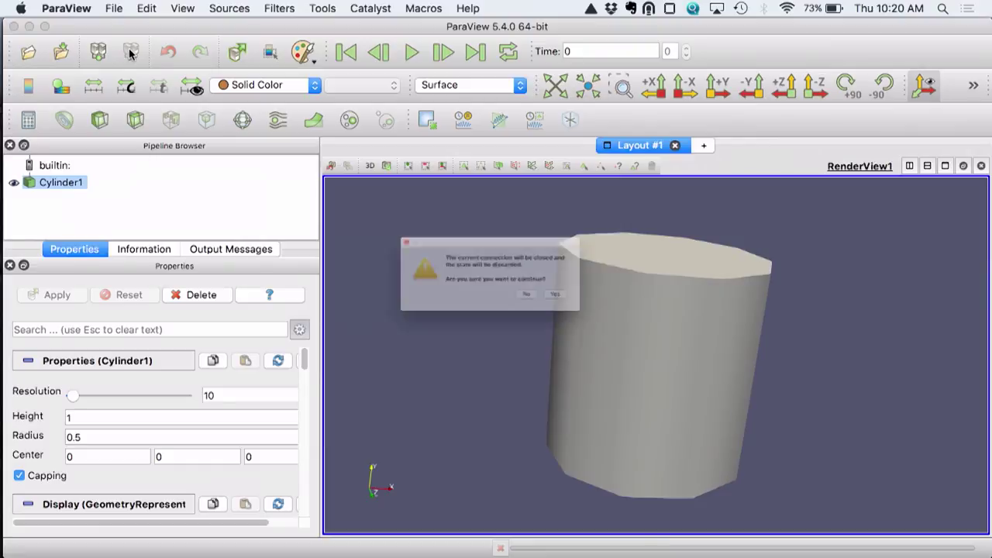
click(599, 310)
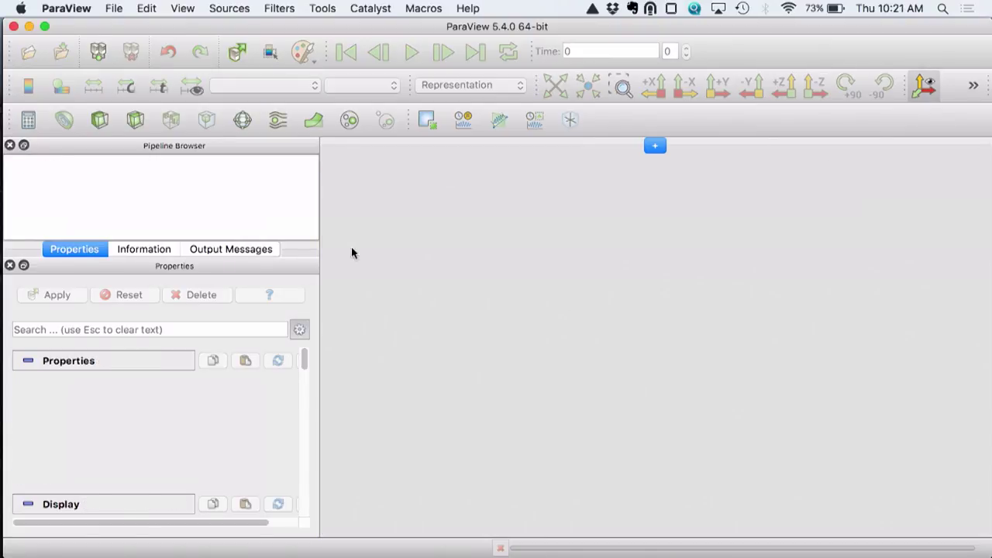
Step: Find the Cylinder source through quick search, add it to the pipeline and apply it
key(alt+space)
text(cyl)
key(BackSpace)
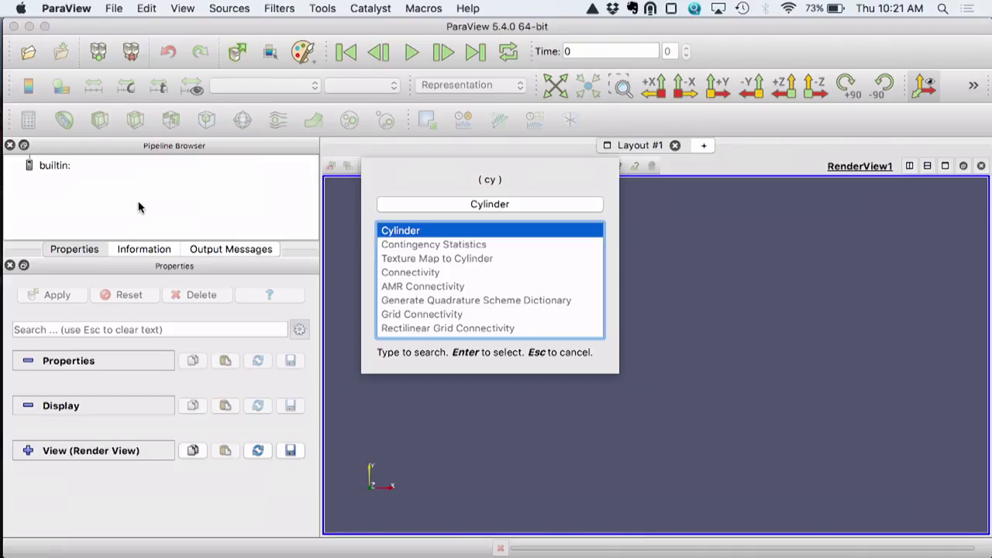
key(Return)
click(56, 296)
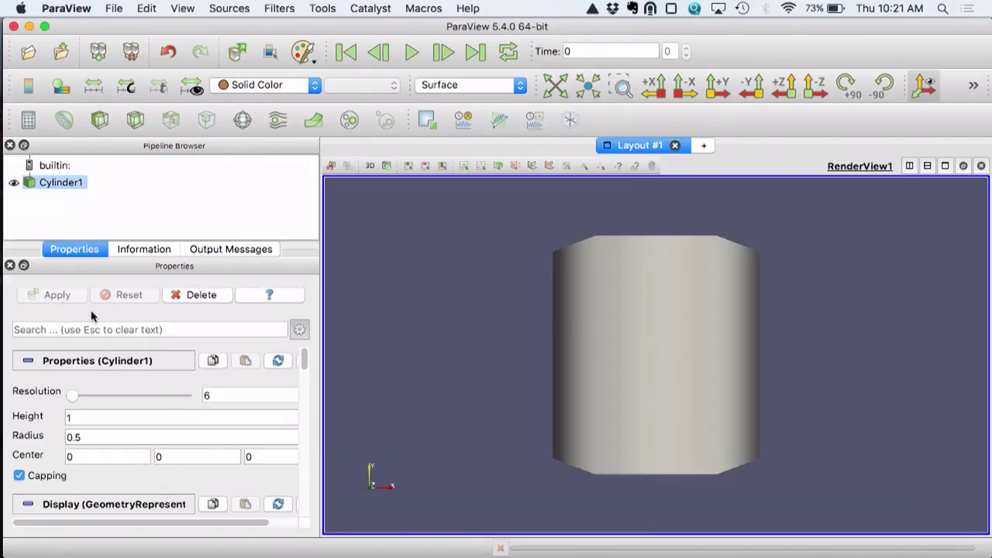
Step: Set the cylinder's resolution to 10 and apply the change
click(229, 394)
key(BackSpace)
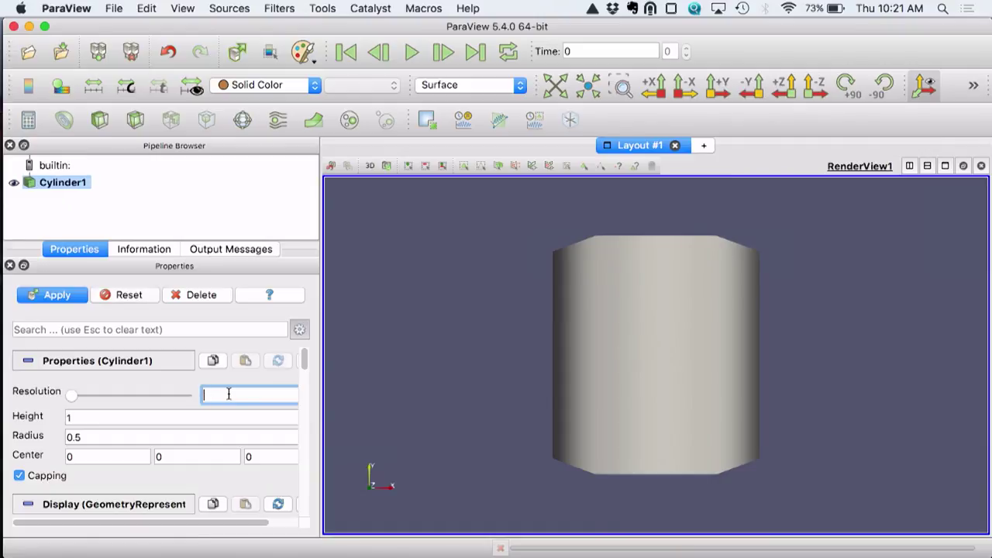
text(10)
click(52, 294)
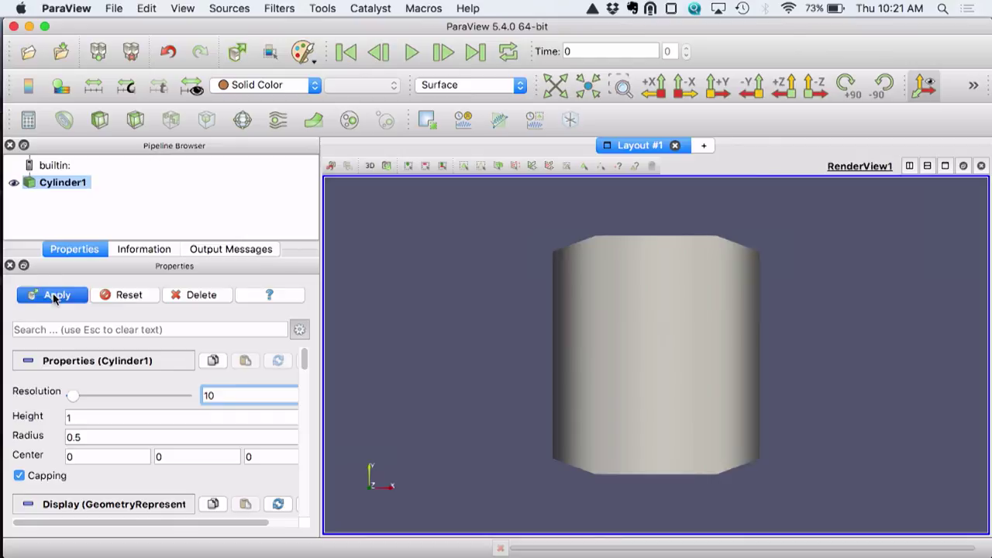
Step: Undo the cylinder's resolution change, its first display in the view and finally its creation
click(168, 51)
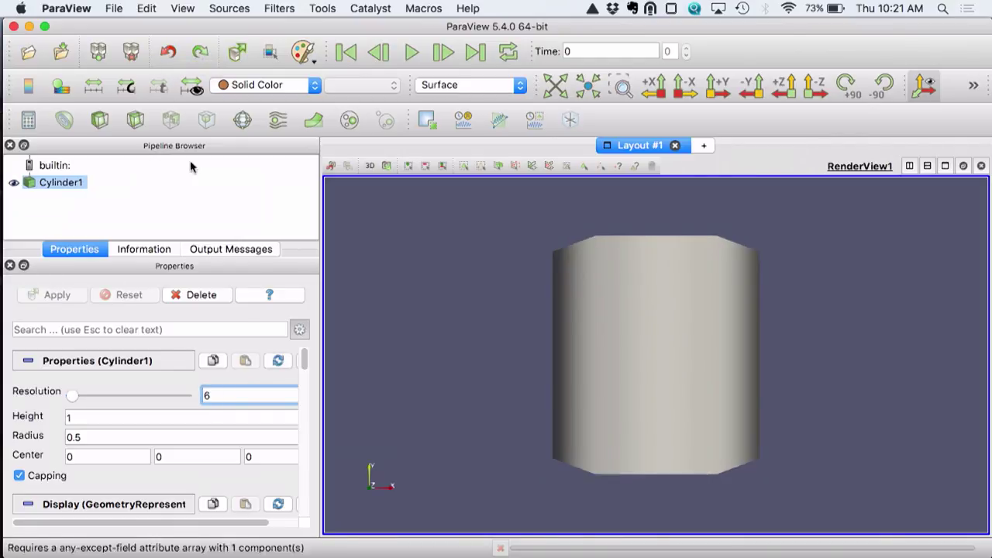
mouse_move(217, 398)
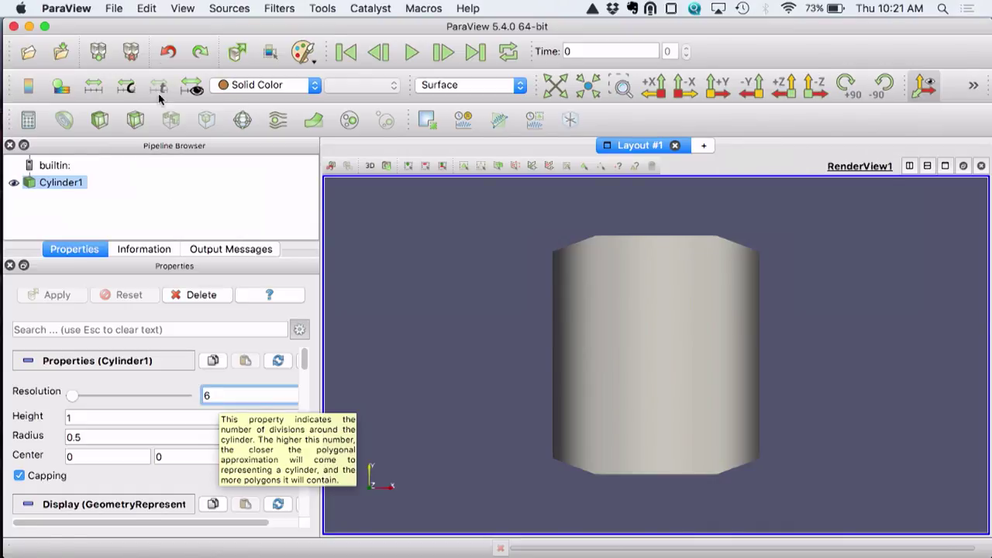
click(163, 52)
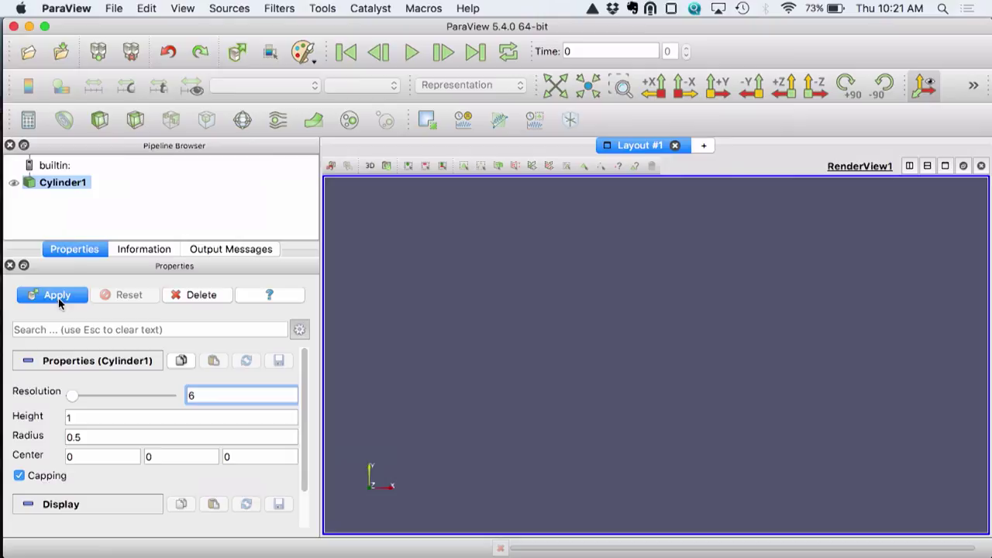
click(168, 51)
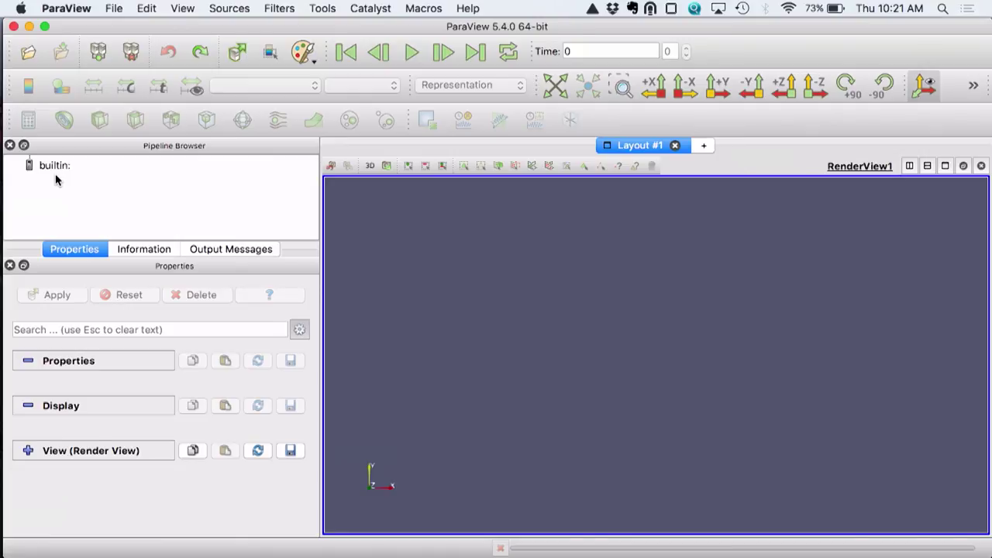
Step: Switch to Tutorial.pdf, open Exercise 2.7, Opening a File, from the List of Exercises and read how to reach the example data
key(super+Tab)
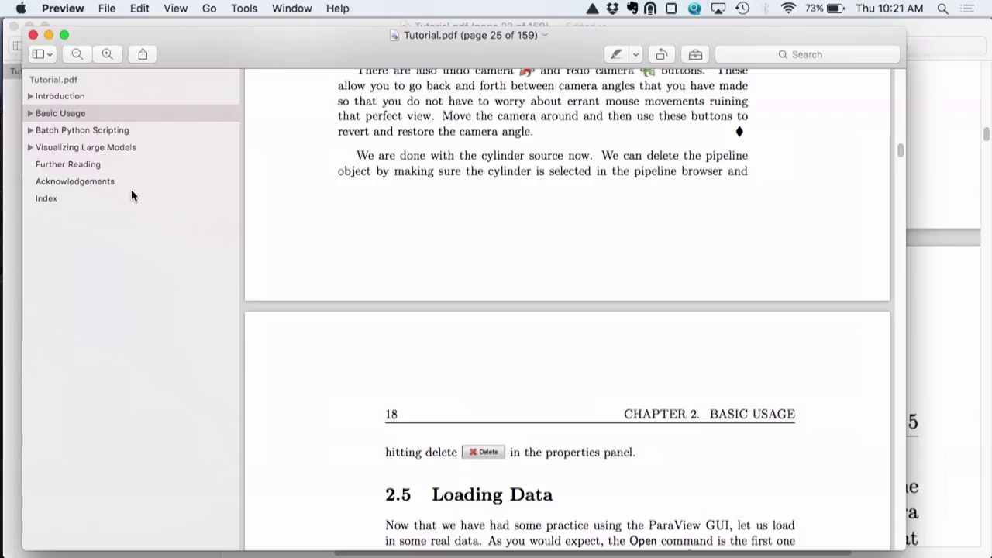
key(super+bracketleft)
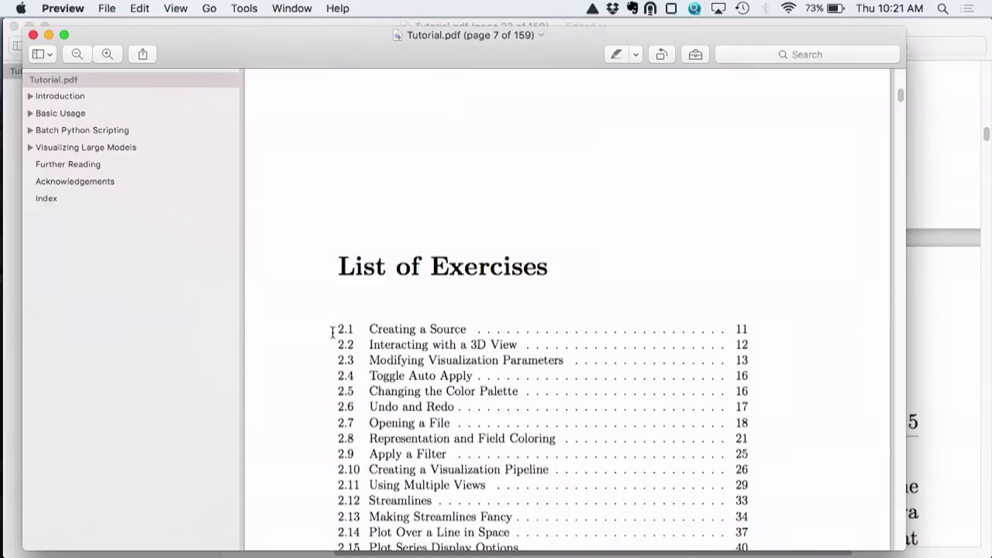
click(427, 427)
scroll(425, 351, down, 2)
scroll(424, 351, down, 5)
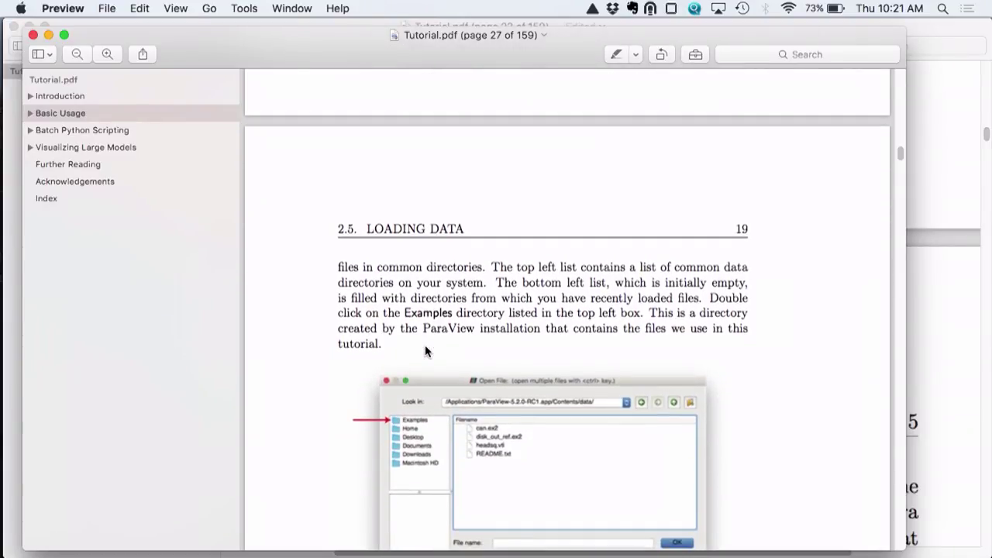
Step: Switch to ParaView and try to open disk_out_ref.ex2 from the folder /Applications/ParaView-5.4.0.app/Contents/data/
key(super+Tab)
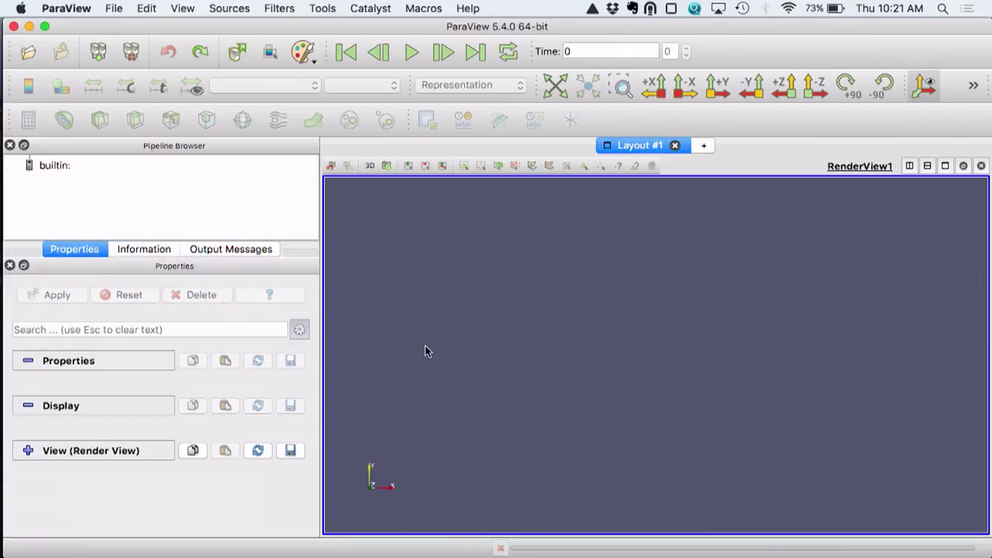
click(29, 53)
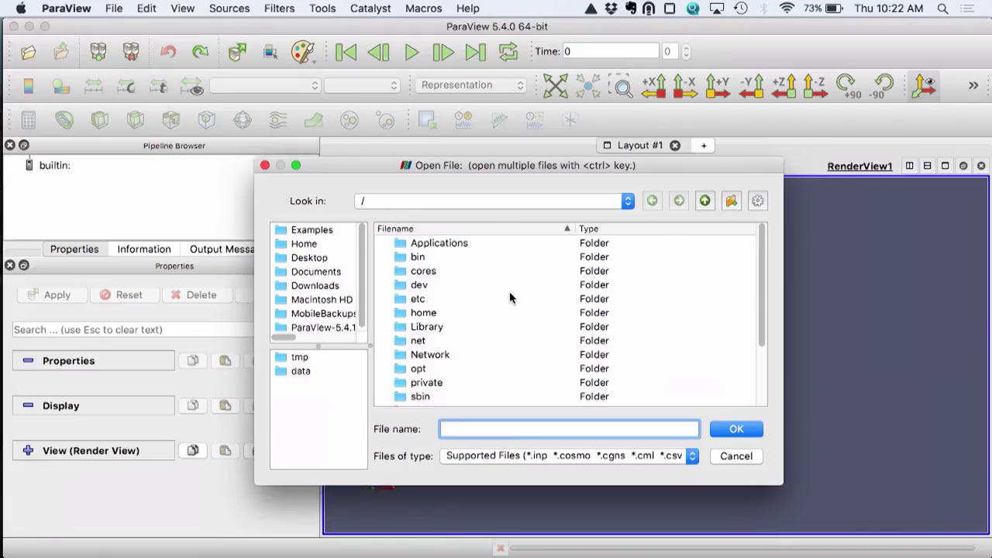
click(439, 245)
double_click(440, 245)
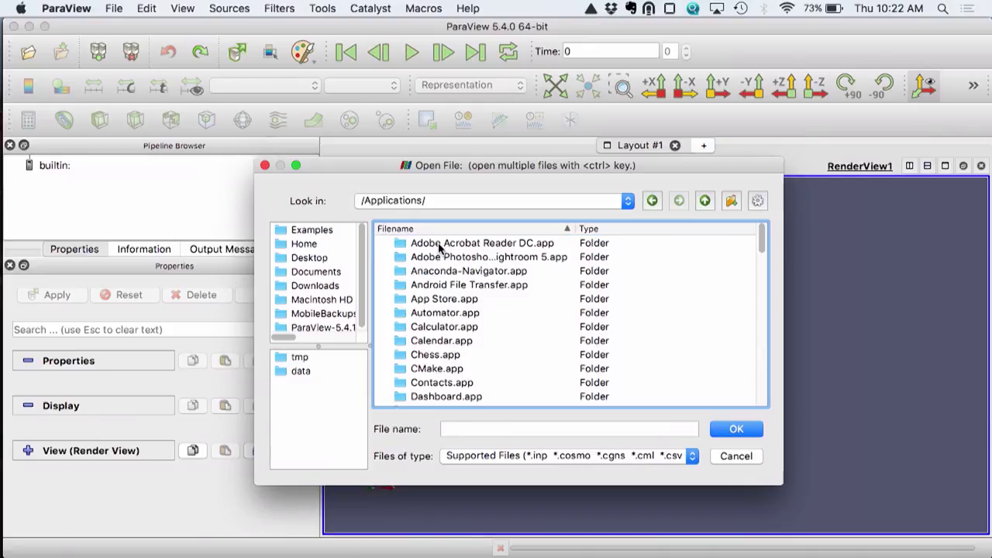
scroll(451, 334, down, 2)
scroll(451, 333, down, 7)
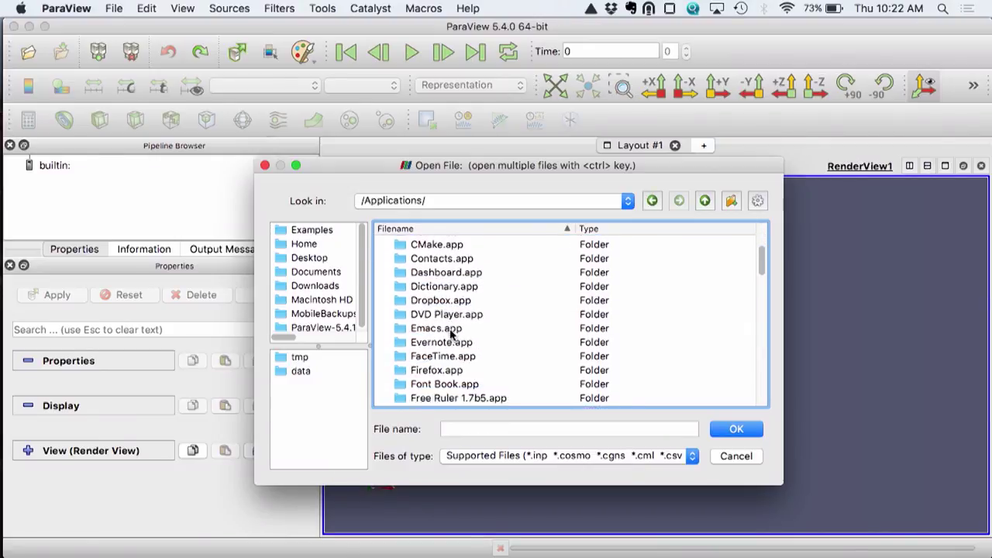
scroll(450, 333, down, 5)
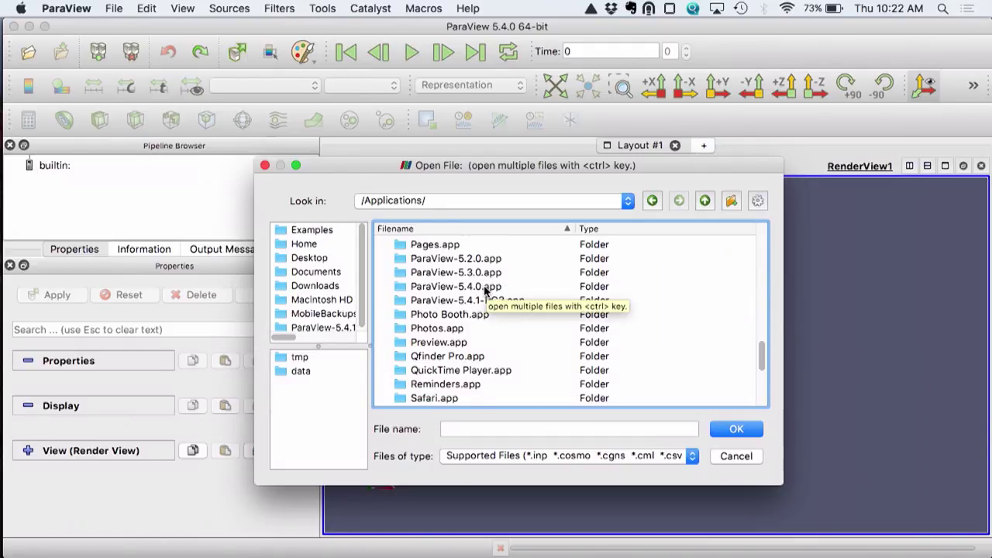
double_click(486, 287)
click(432, 244)
double_click(432, 244)
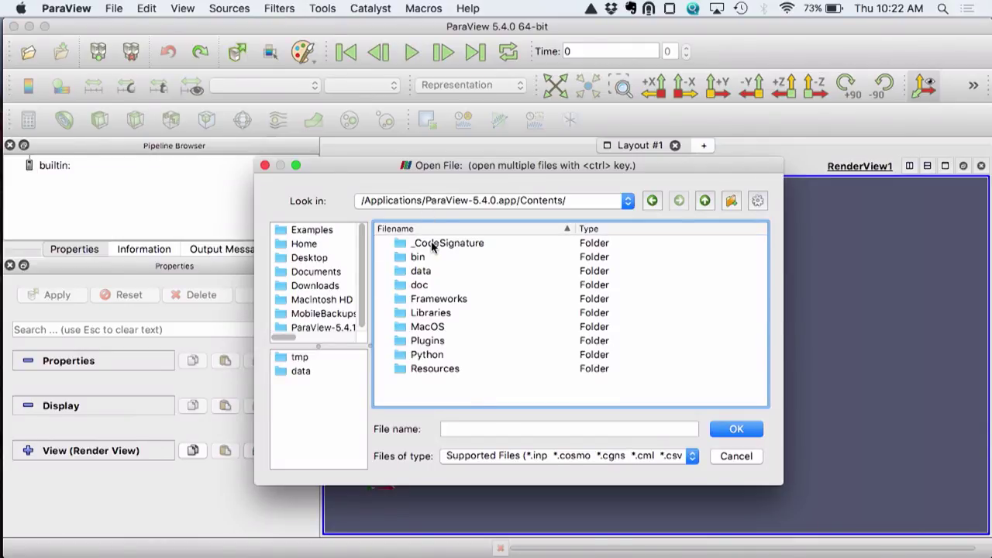
double_click(432, 270)
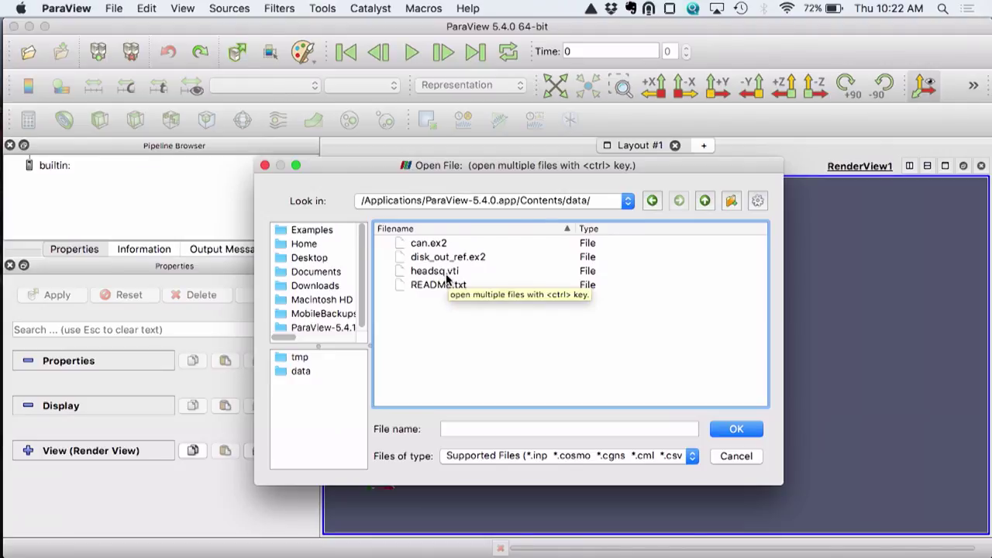
double_click(481, 258)
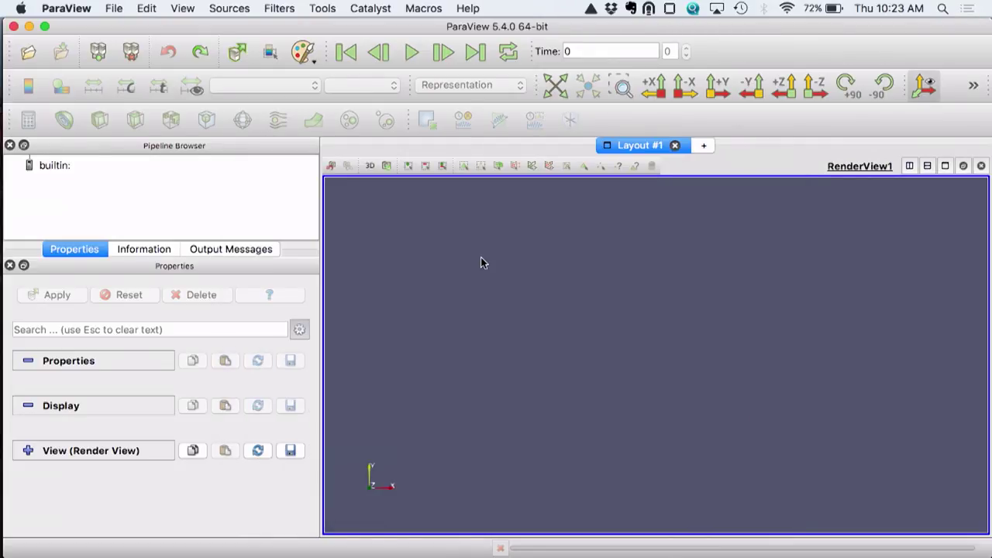
Step: Switch to Tutorial.pdf and read the section on opening disk_out_ref.ex2 and choosing its variables
key(super+Tab)
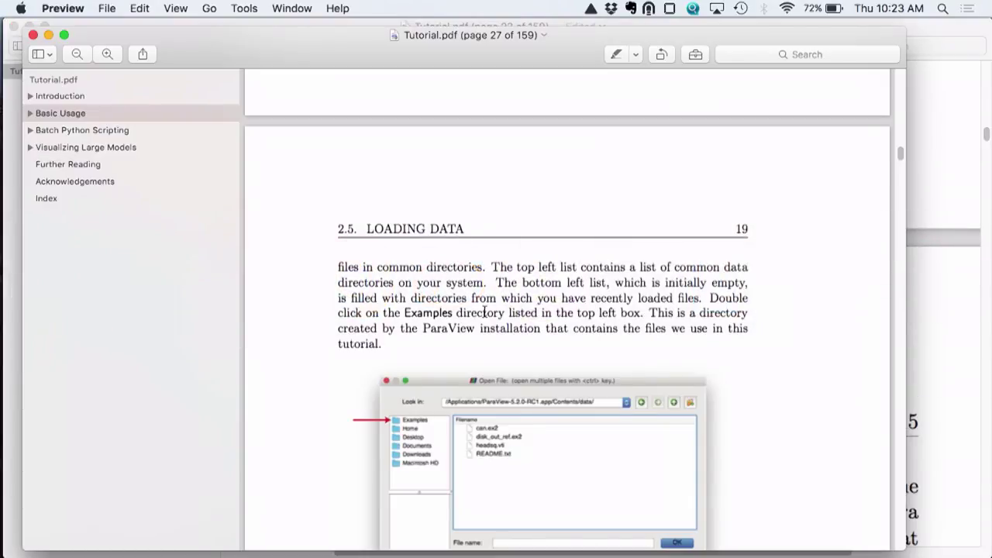
scroll(483, 312, down, 2)
scroll(482, 313, down, 2)
key(super+Tab)
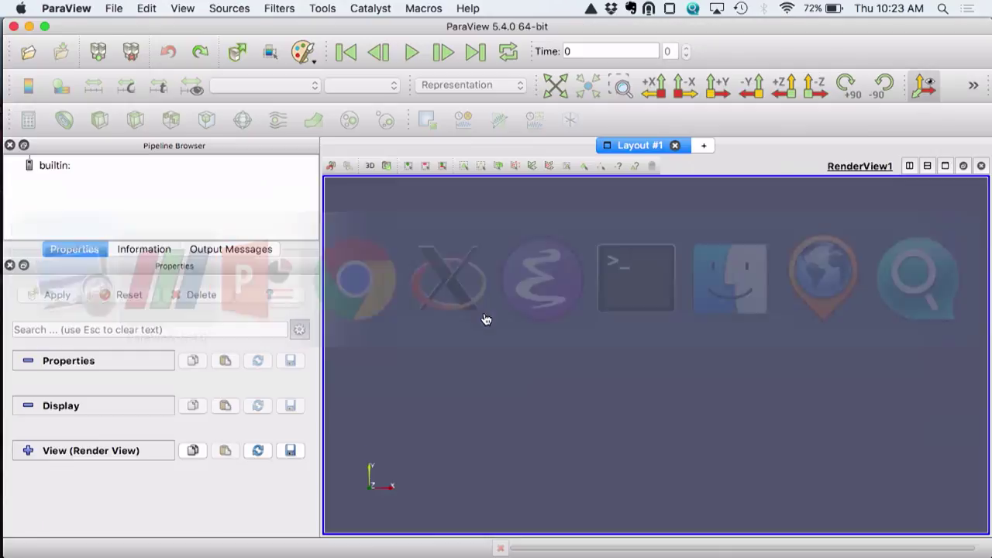
key(super+Tab)
scroll(371, 322, down, 5)
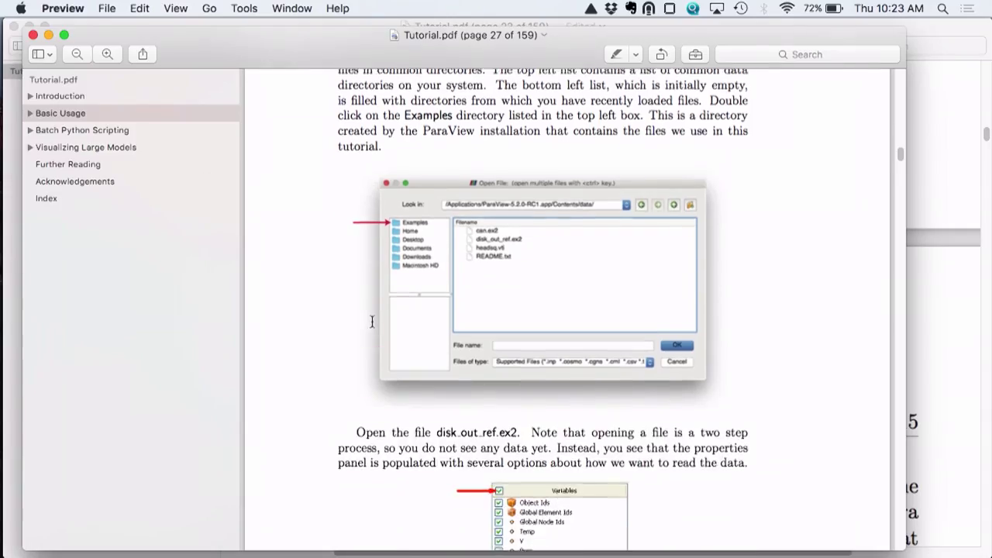
scroll(371, 322, up, 1)
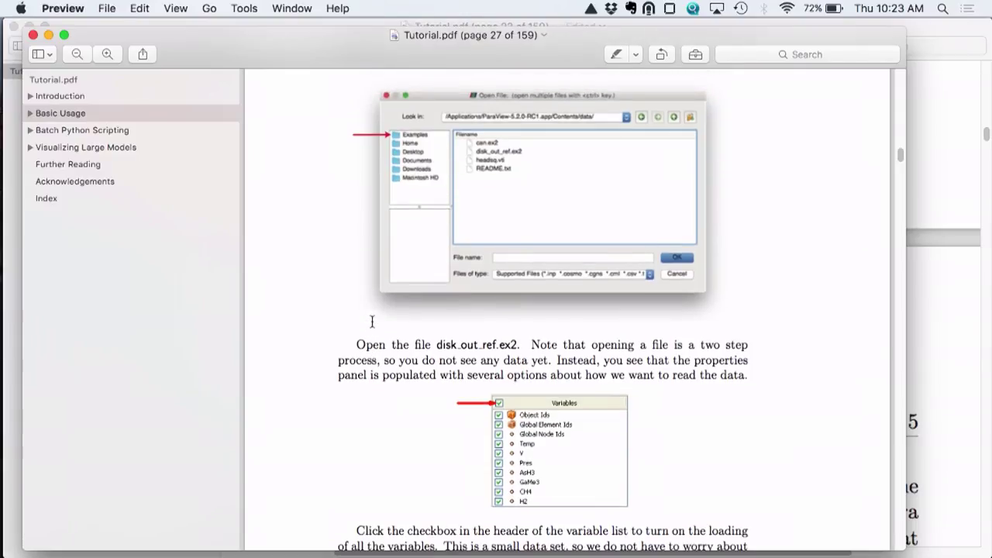
Step: Switch to ParaView, open disk_out_ref.ex2 from the example data folder and look over its Variables list
key(super+Tab)
click(28, 52)
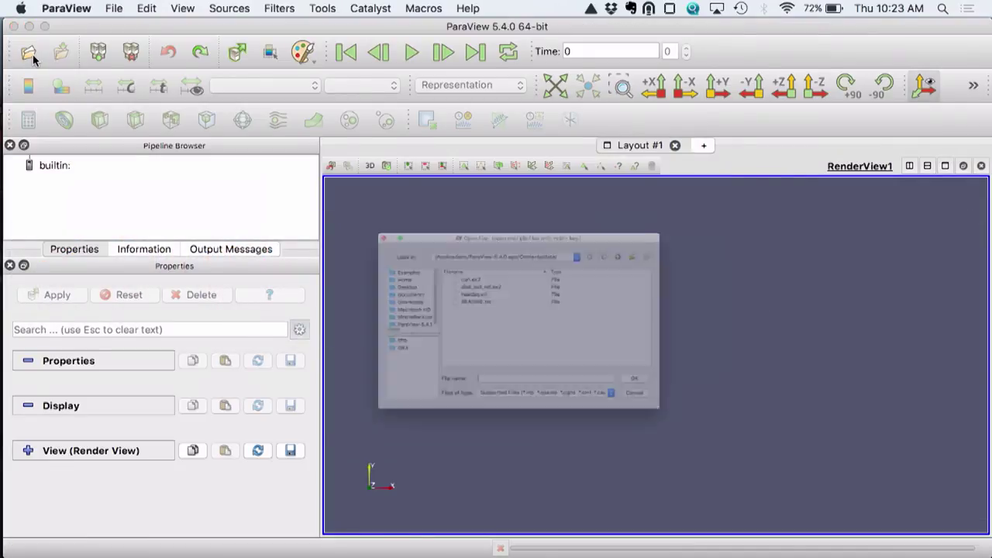
click(450, 258)
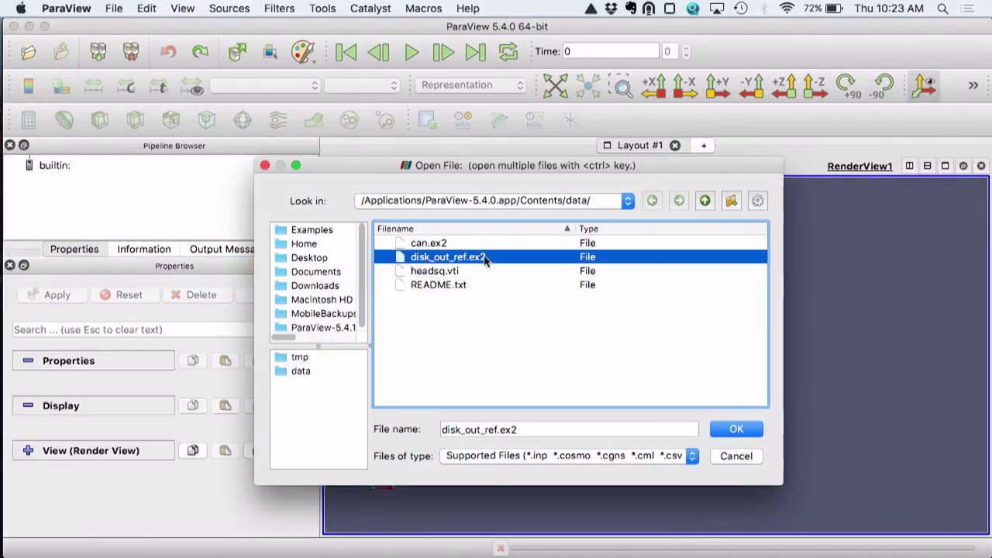
click(743, 428)
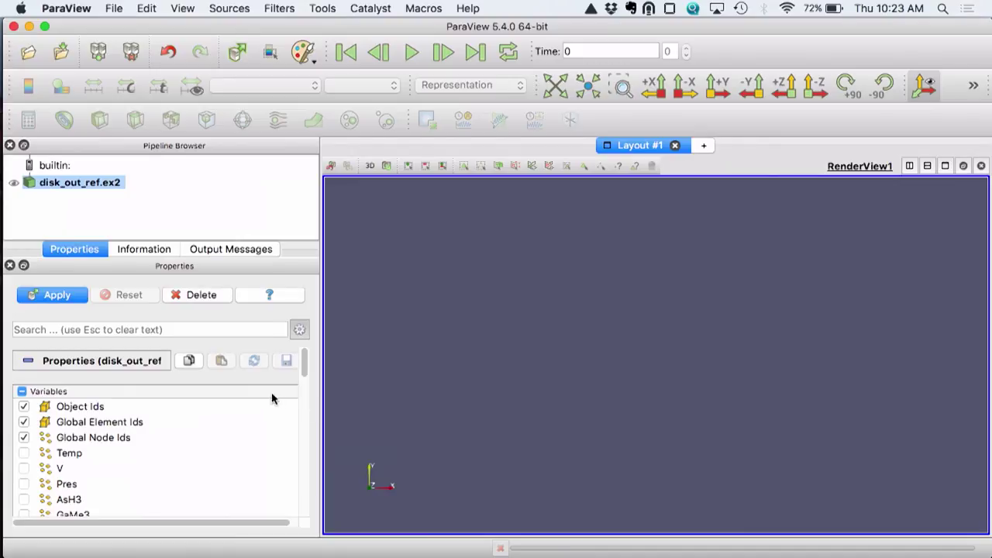
mouse_move(303, 363)
mouse_down()
mouse_move(303, 384)
mouse_move(303, 361)
mouse_up()
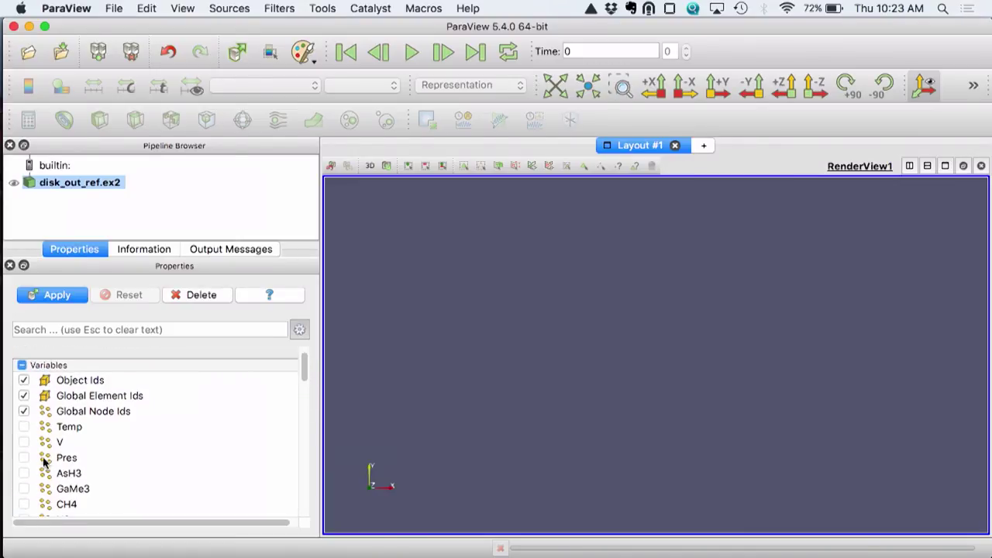
drag(304, 370, 303, 360)
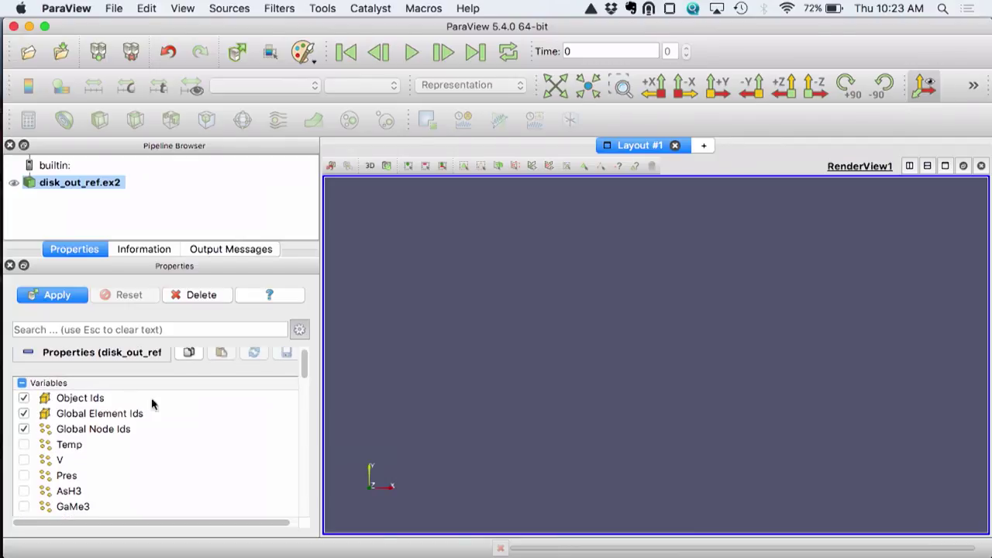
Step: Load disk_out_ref.ex2 with all its variables enabled, inspect the hollow cylinder in 3D and set the view direction to -X
click(23, 383)
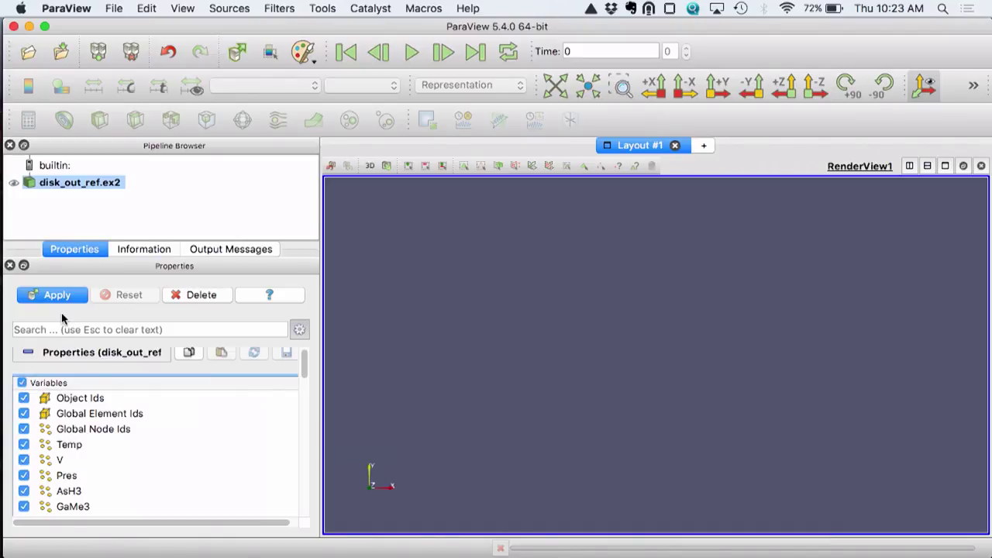
click(59, 296)
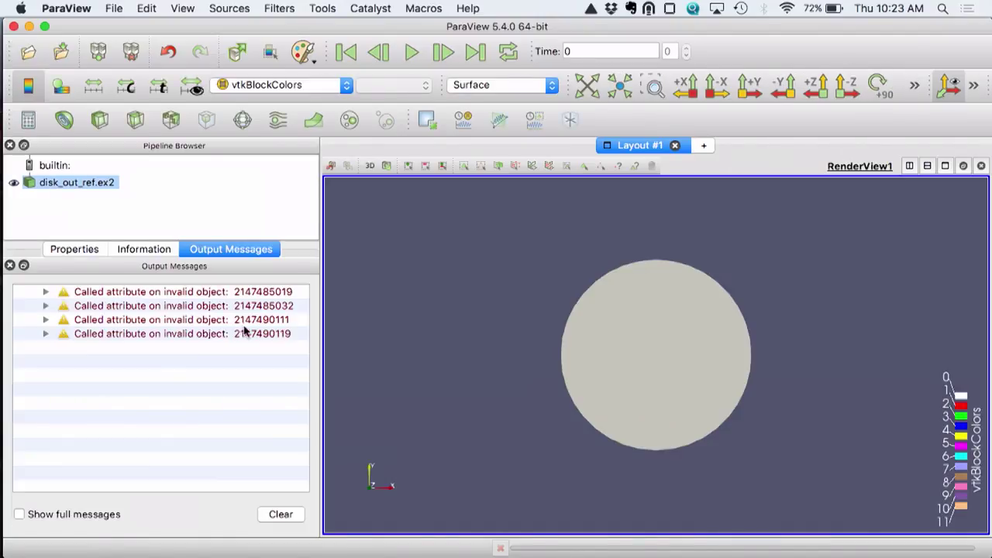
drag(682, 277, 587, 373)
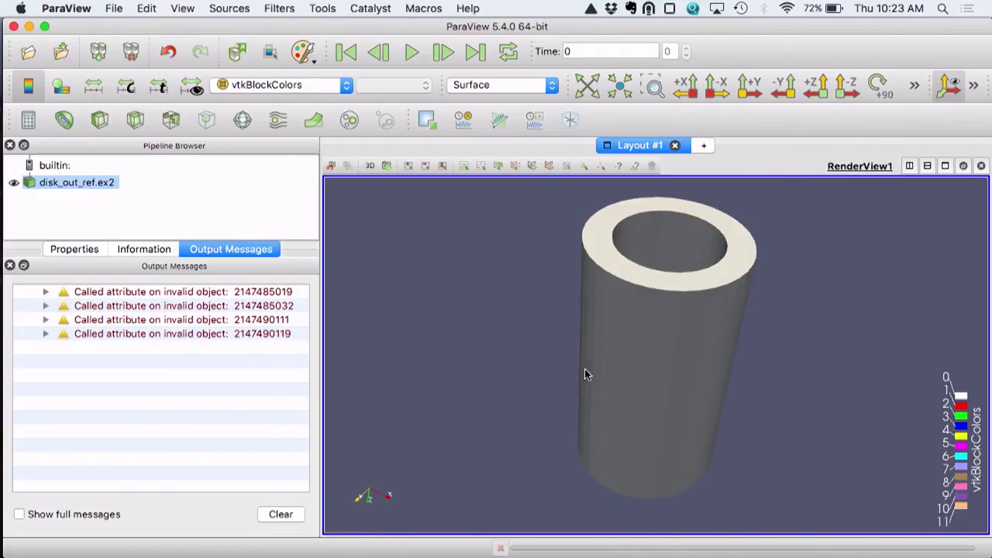
click(687, 89)
click(707, 92)
drag(672, 249, 679, 201)
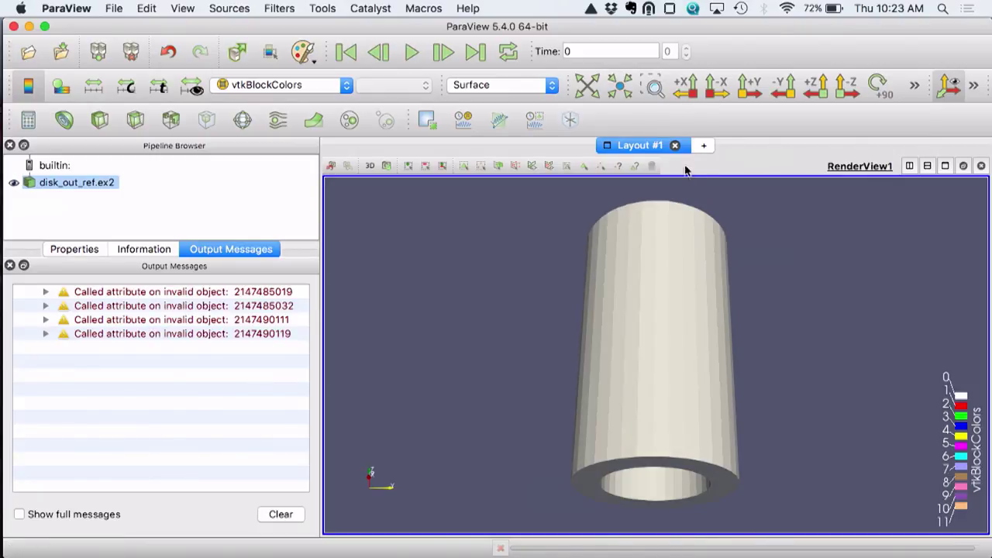
click(714, 90)
Step: Switch to Tutorial.pdf and read the end of Exercise 2.7, including the note on choosing a file reader
key(super+Tab)
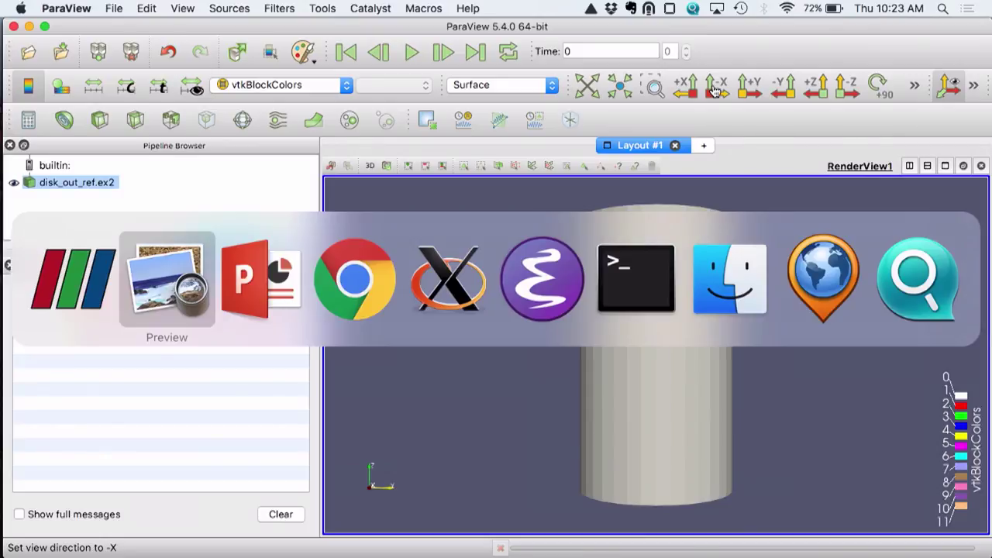
scroll(520, 407, down, 10)
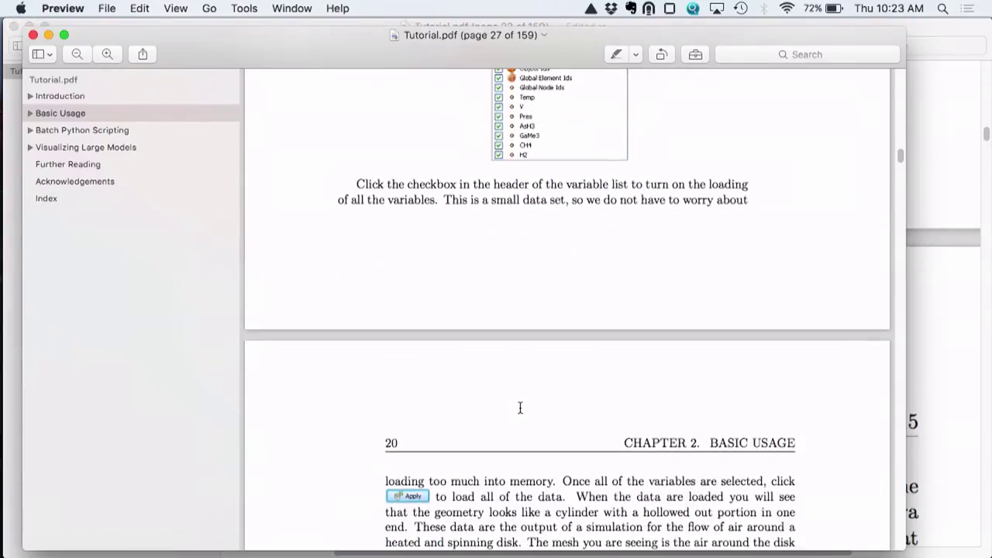
scroll(519, 408, down, 8)
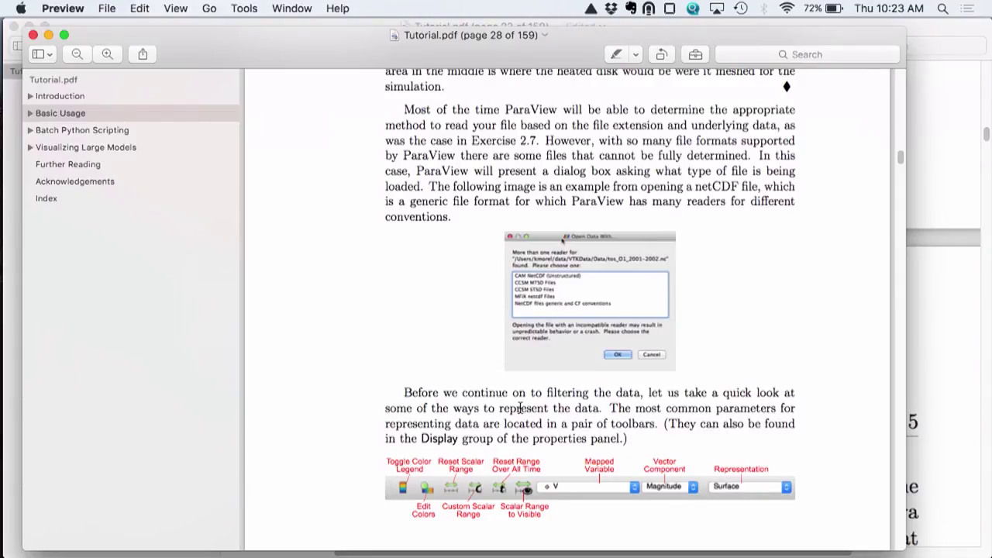
scroll(520, 407, up, 1)
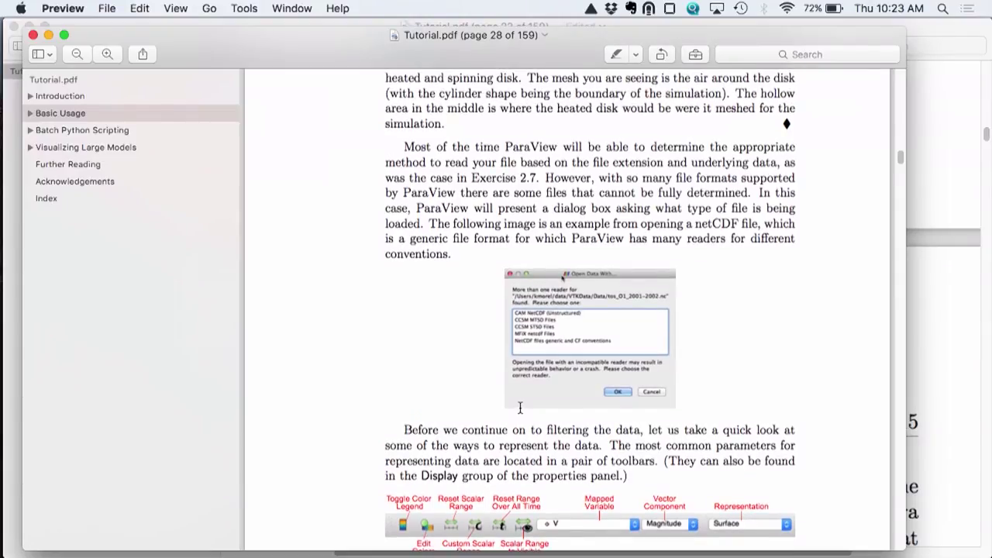
Step: Switch to ParaView and show the data information of disk_out_ref.ex2 for the HEX8 element block with ID 1
key(super+Tab)
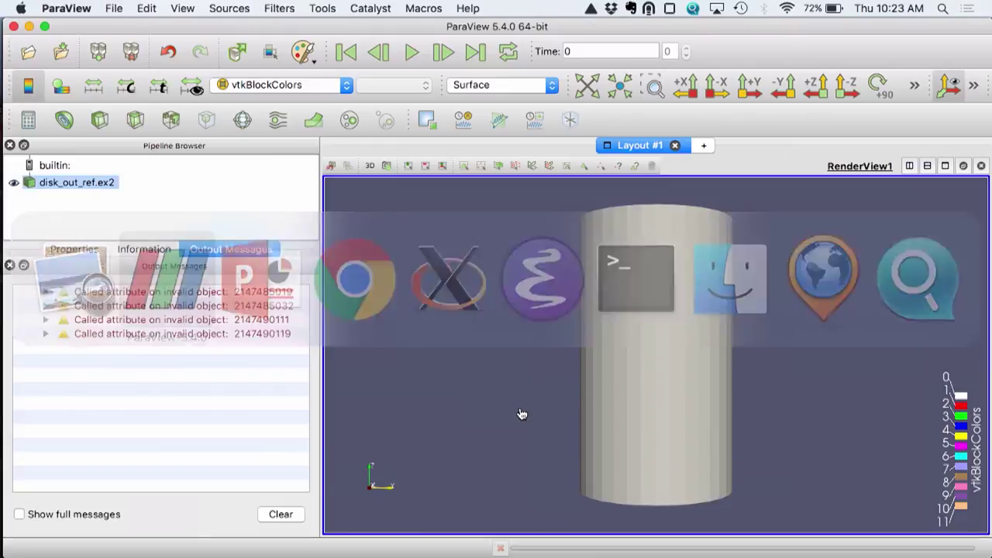
click(134, 253)
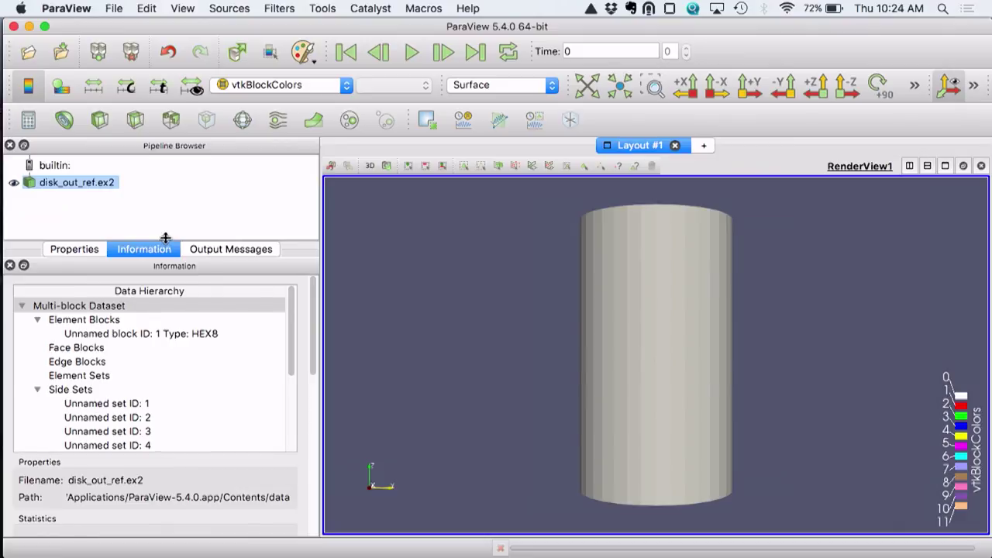
drag(166, 238, 167, 201)
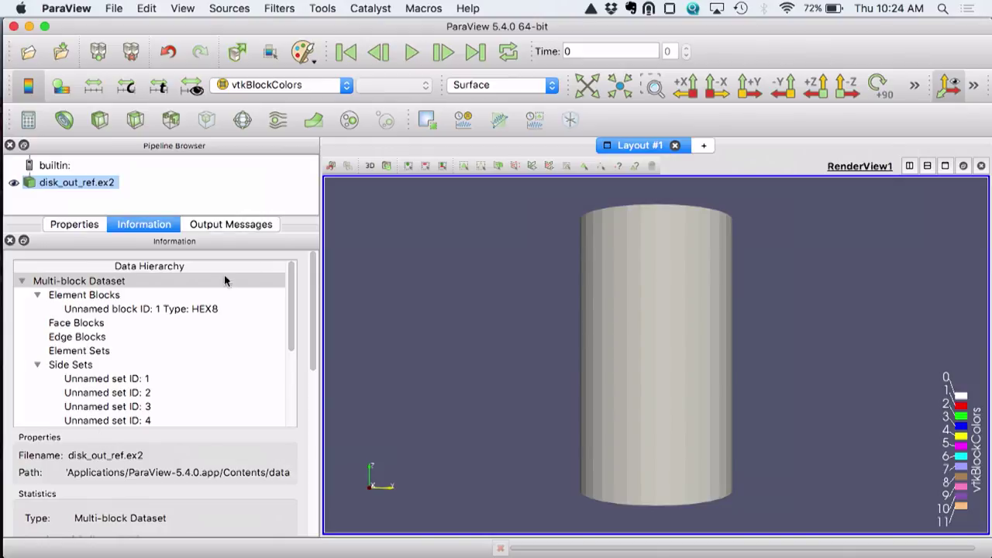
mouse_move(294, 290)
mouse_down()
mouse_move(279, 381)
mouse_move(283, 277)
mouse_up()
click(159, 310)
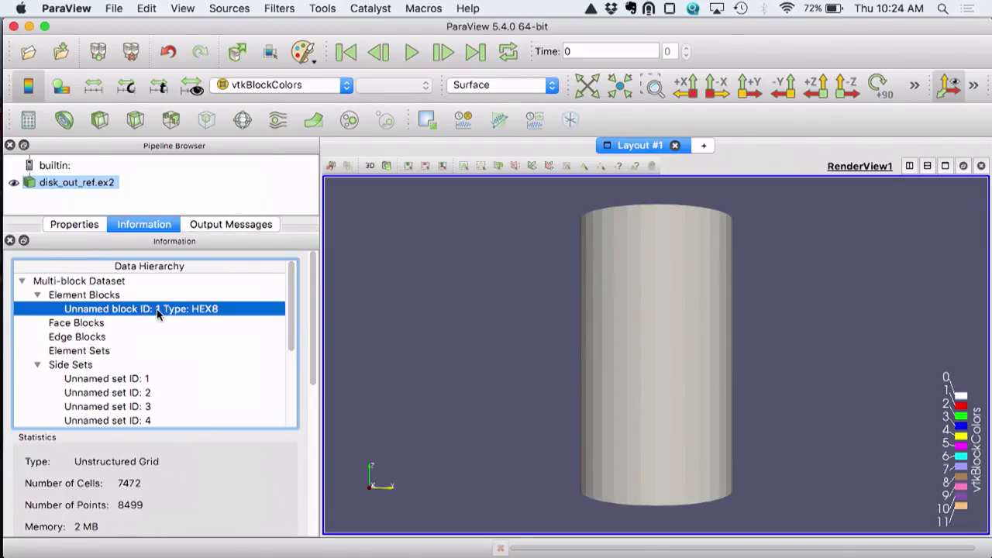
Step: Examine the block's statistics, data arrays, bounds and time information, and return to the properties of disk_out_ref.ex2
click(314, 312)
drag(314, 312, 309, 366)
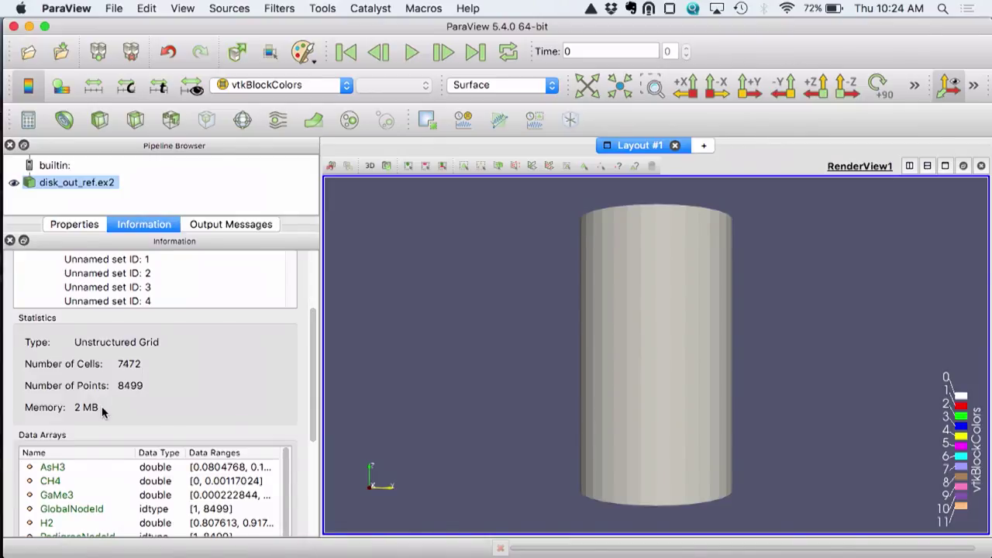
drag(311, 345, 284, 412)
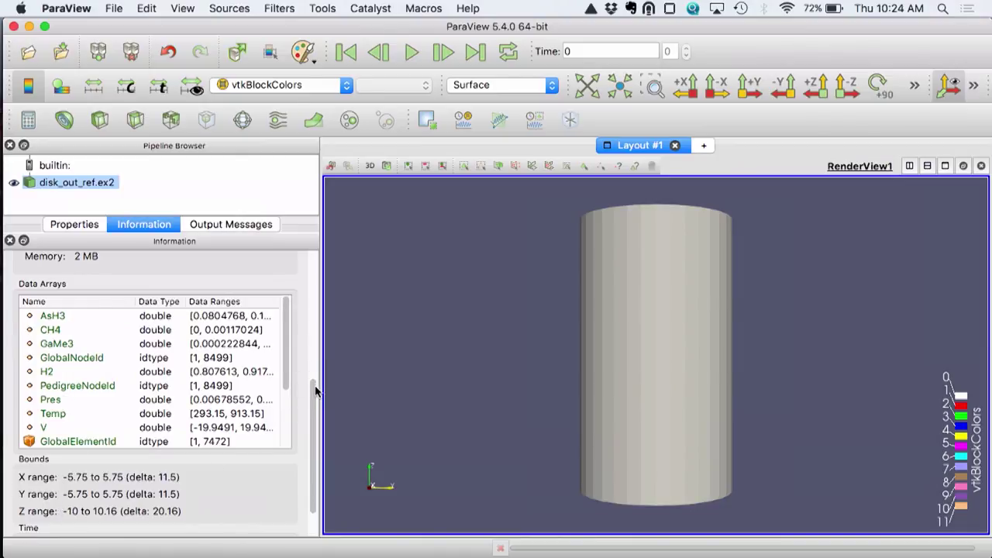
scroll(313, 411, down, 3)
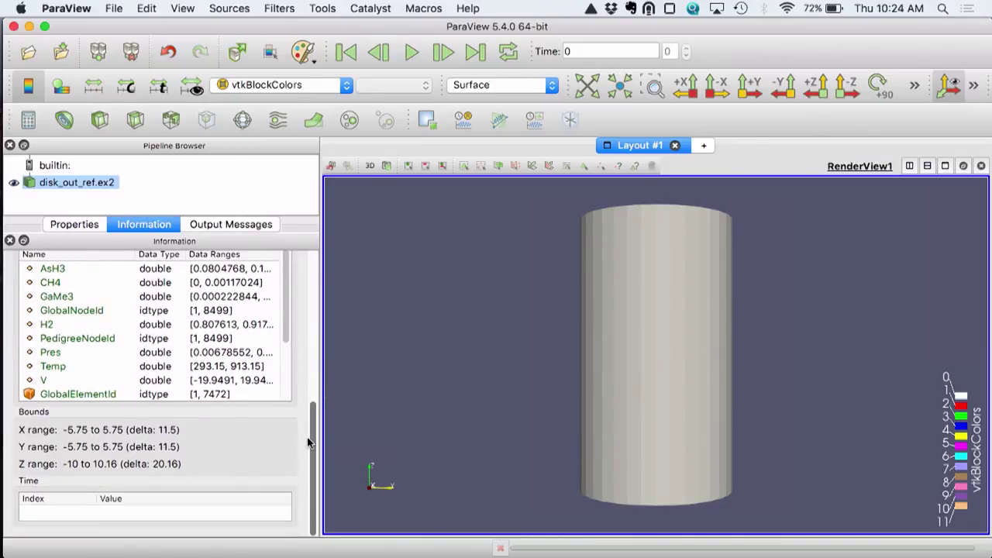
click(101, 509)
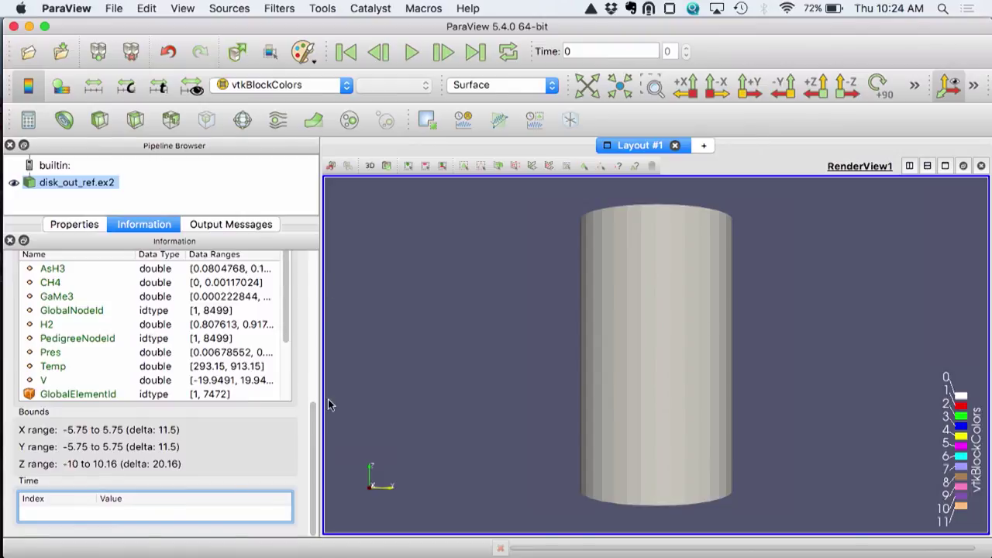
drag(314, 412, 316, 244)
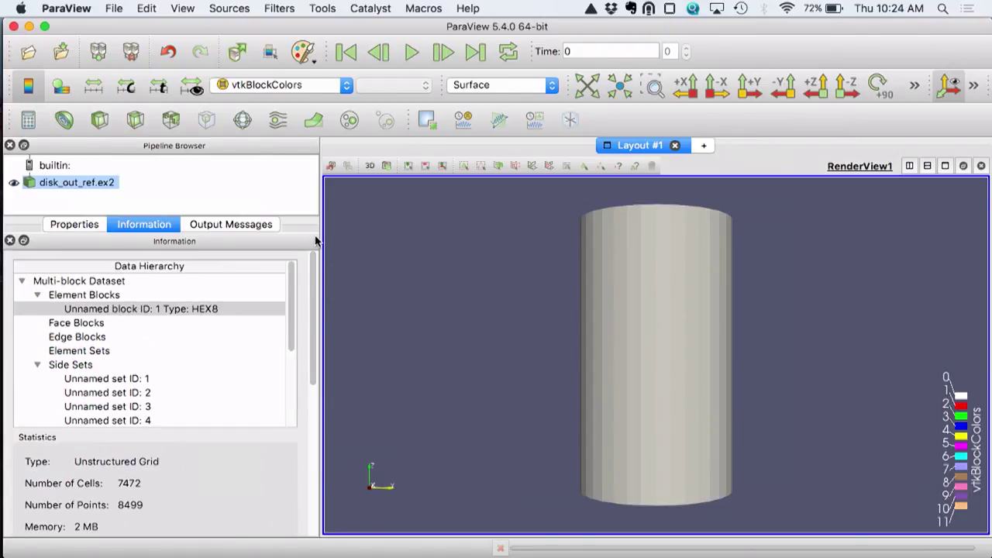
click(87, 226)
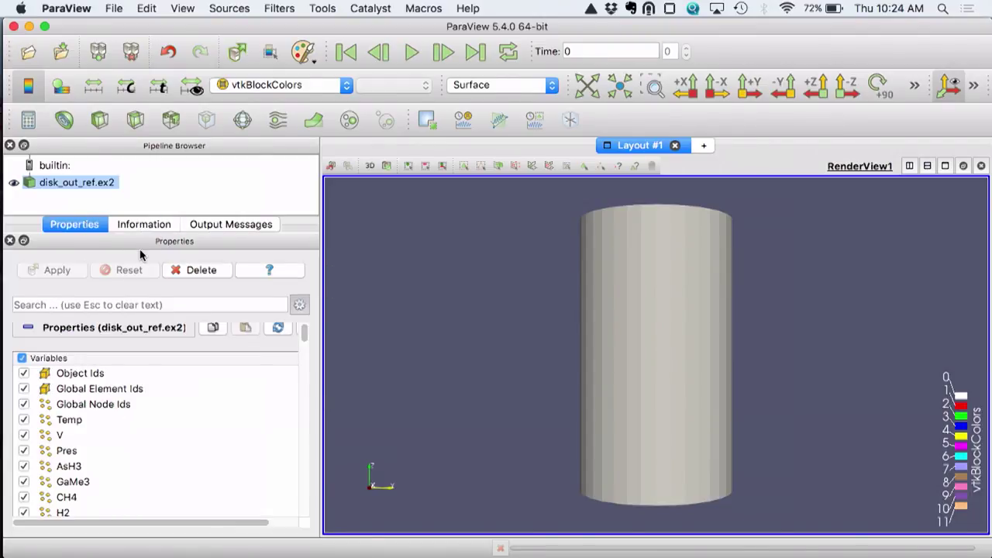
Step: Switch to Tutorial.pdf and read about the toolbars for representing data, comparing the pictured controls with ParaView
key(super+Tab)
scroll(368, 274, down, 2)
scroll(368, 274, down, 6)
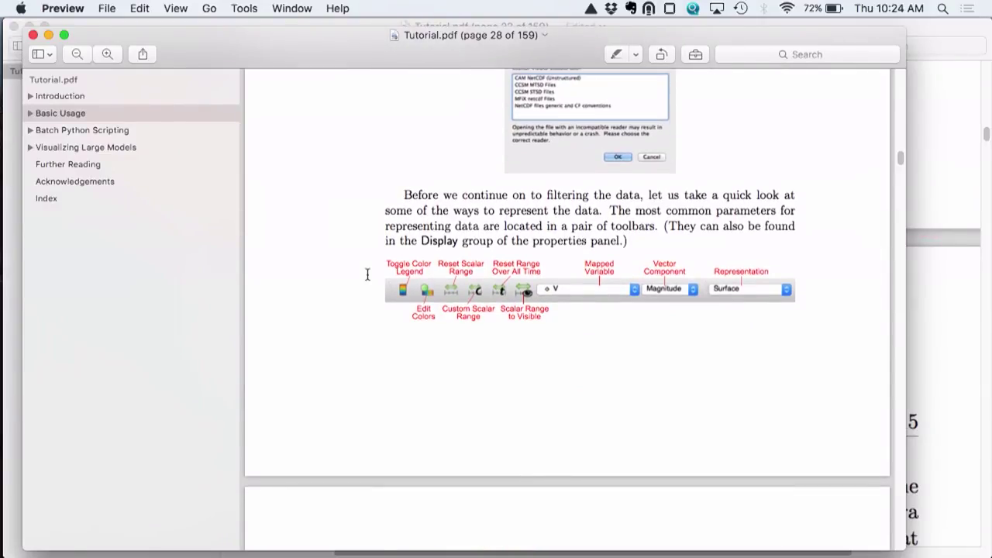
scroll(367, 275, down, 5)
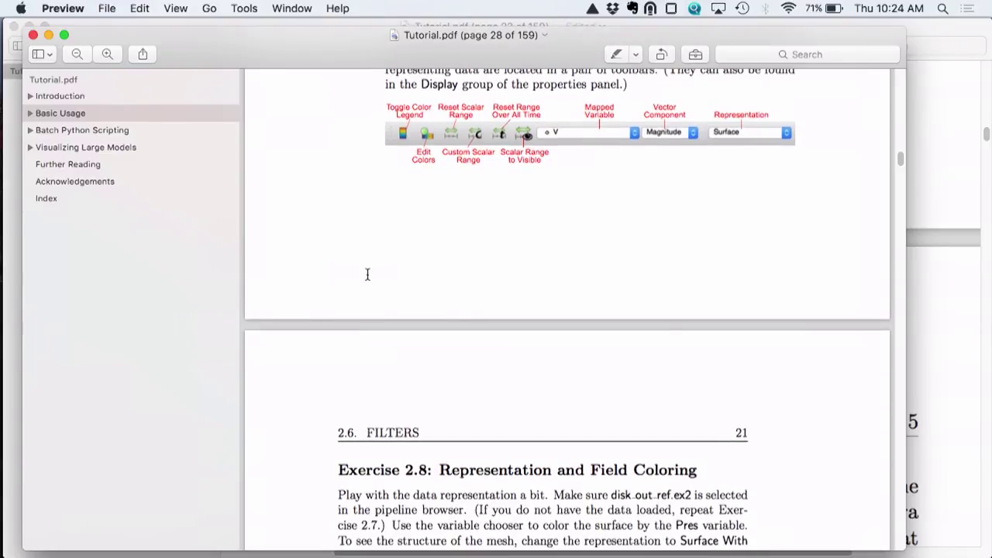
scroll(367, 274, up, 4)
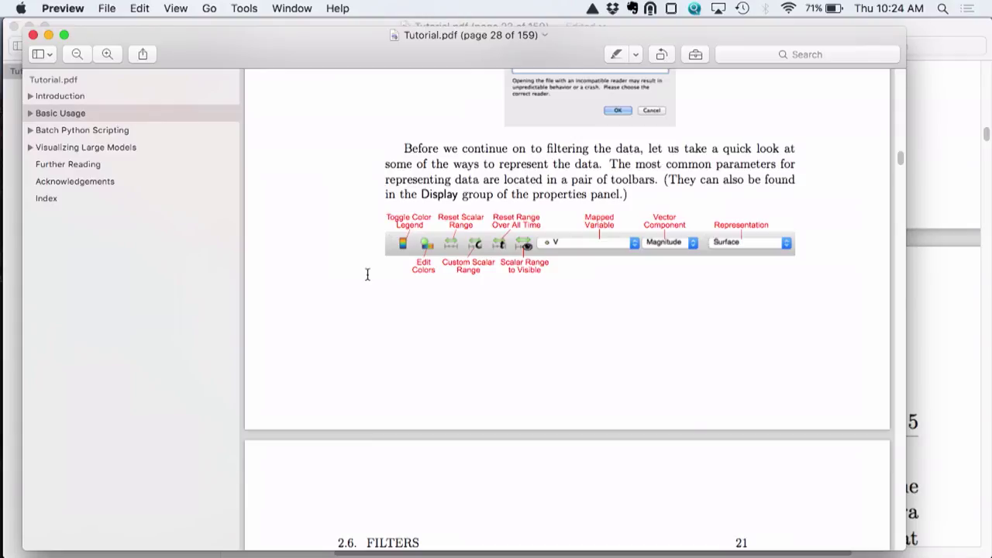
key(super+Tab)
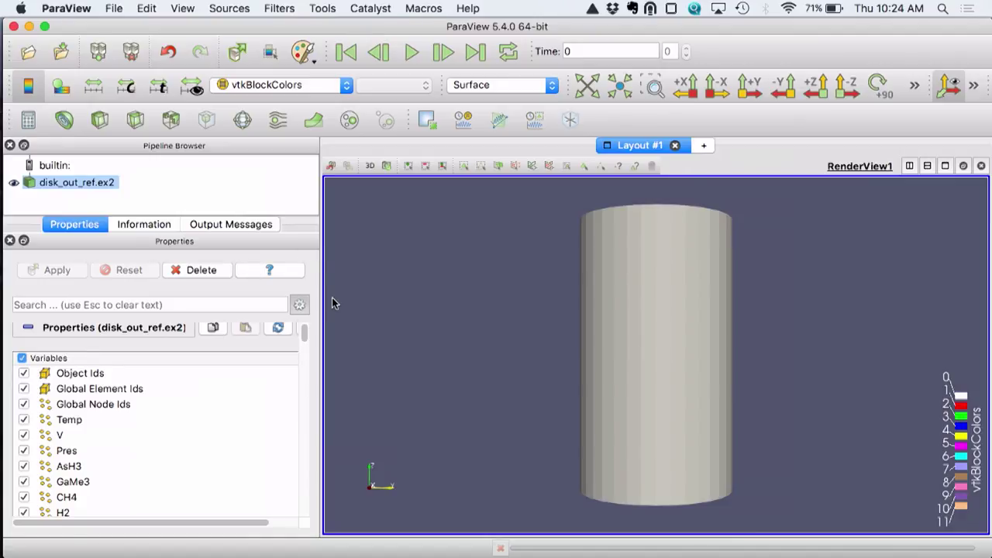
key(super+Tab)
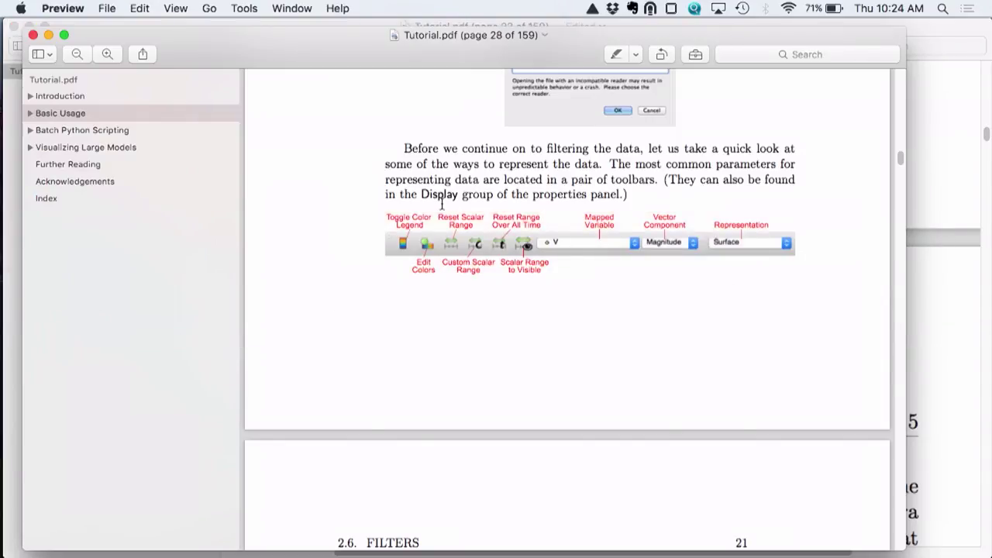
Step: Open Exercise 2.8, Representation and Field Coloring, from the List of Exercises and read its instructions and example images
key(super+[)
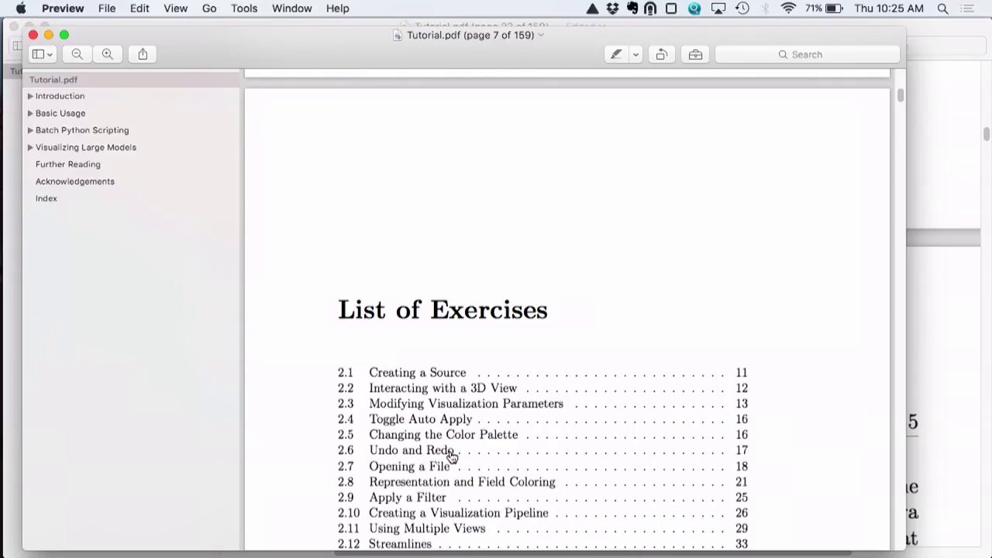
scroll(452, 458, down, 3)
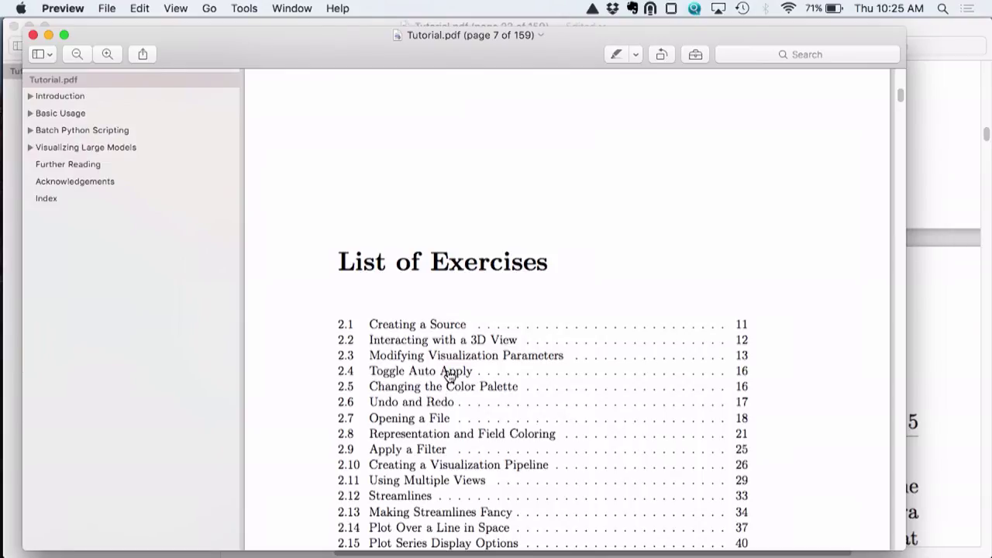
click(418, 440)
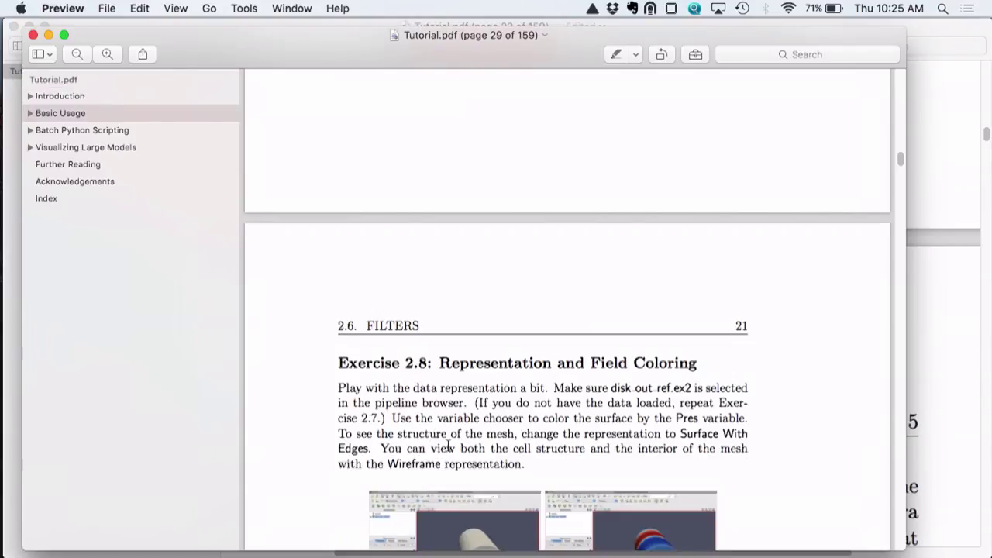
scroll(449, 447, down, 5)
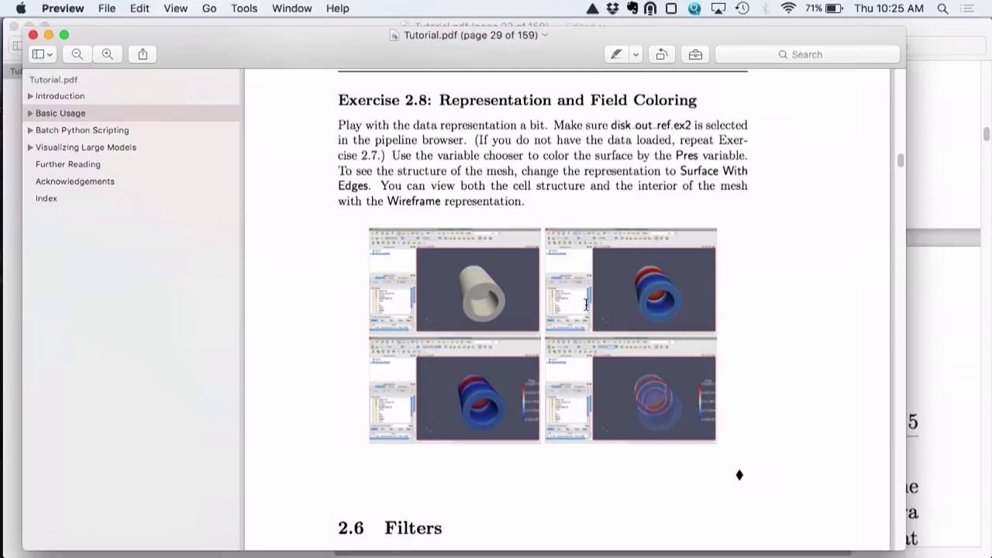
scroll(587, 305, down, 5)
scroll(586, 305, up, 5)
scroll(586, 304, down, 1)
scroll(586, 305, down, 3)
scroll(586, 305, up, 3)
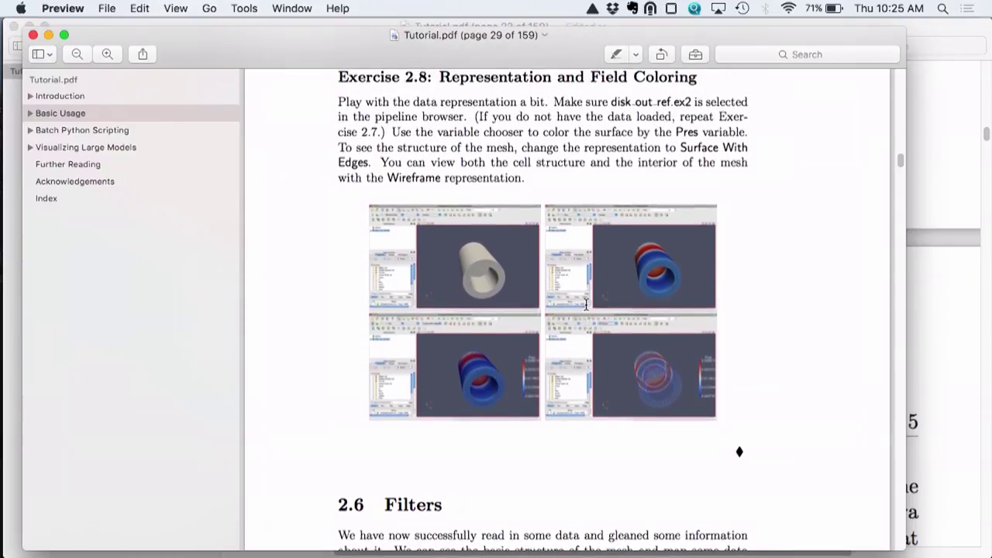
Step: Switch to ParaView, collapse the reader's Properties section, keep the Display section expanded and set the Representation to Outline
key(super+Tab)
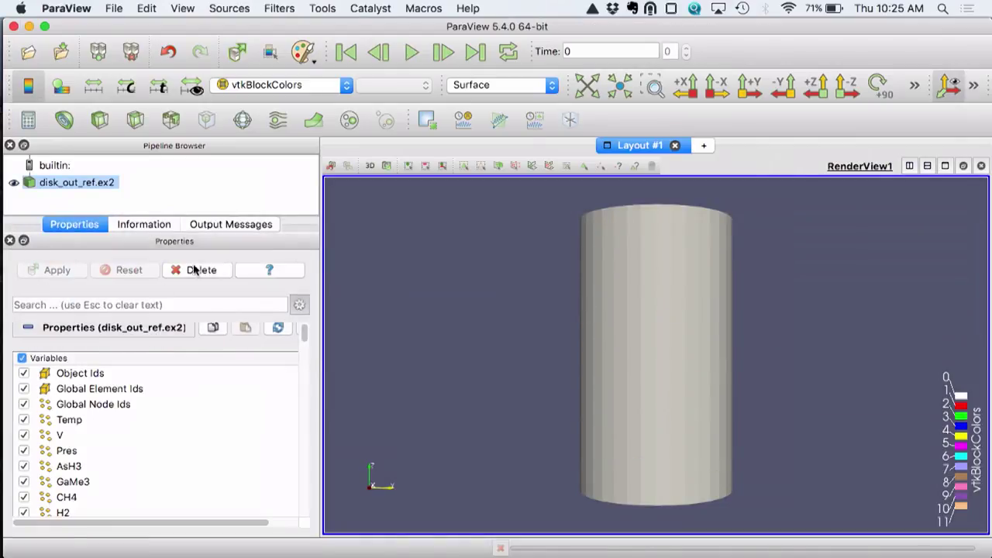
click(28, 329)
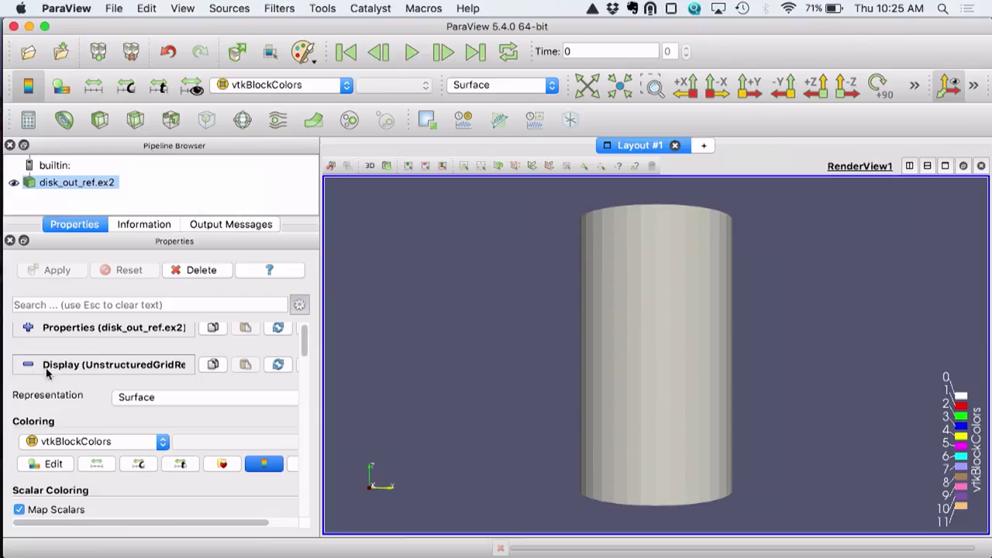
scroll(303, 347, down, 1)
scroll(304, 348, up, 2)
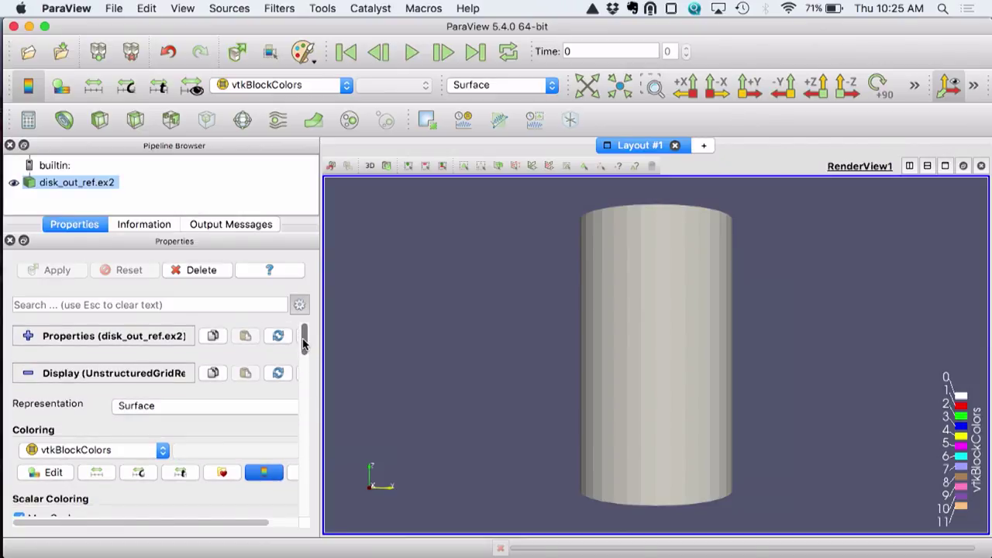
click(29, 374)
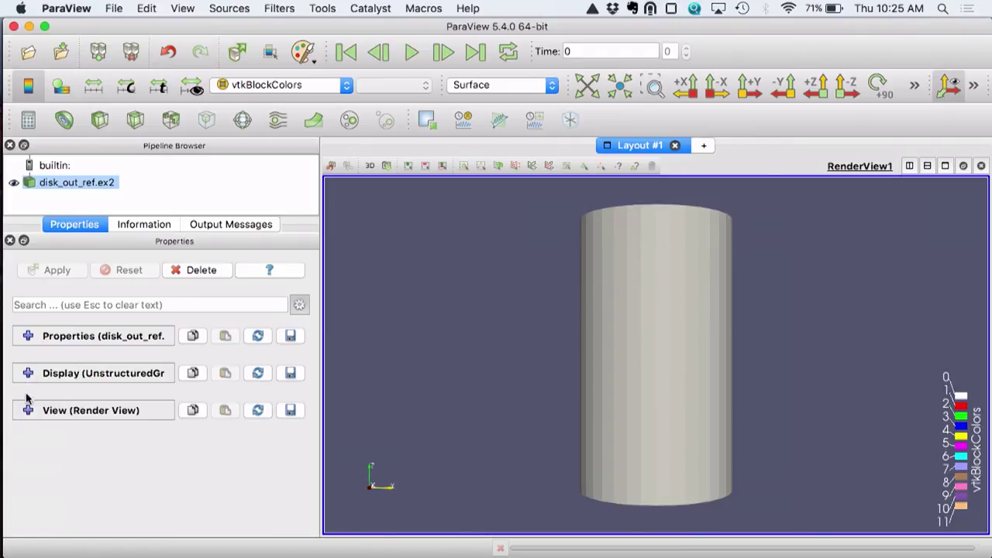
click(28, 375)
click(27, 374)
click(28, 374)
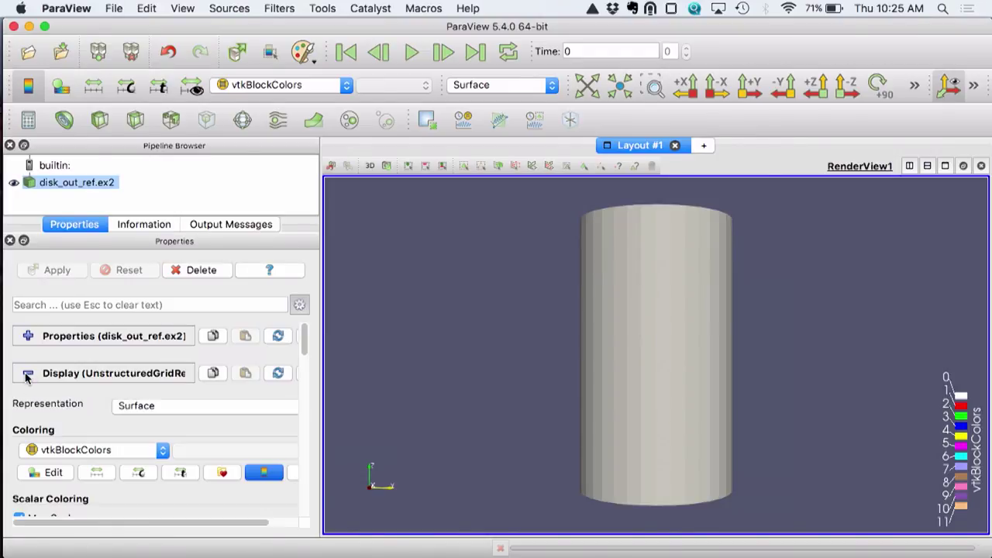
click(142, 405)
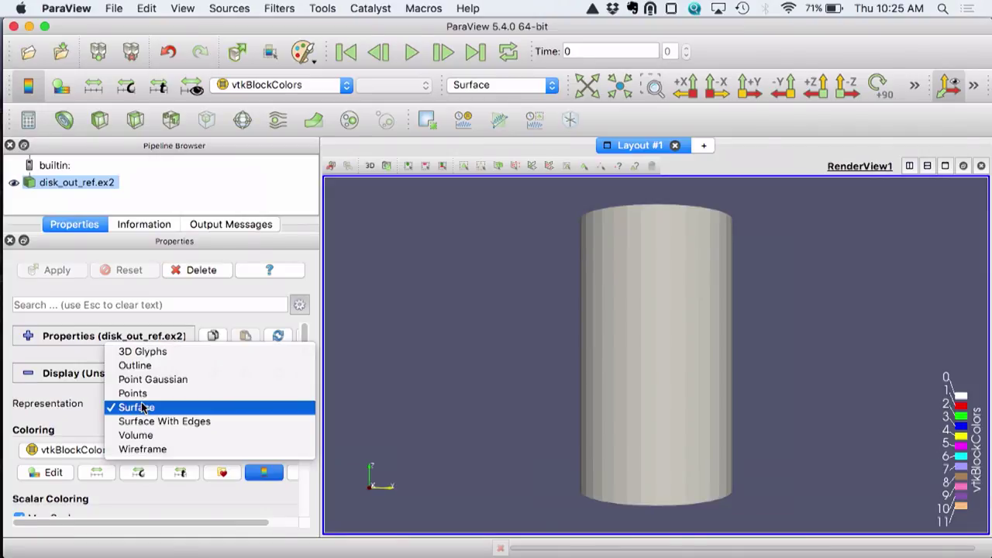
click(141, 366)
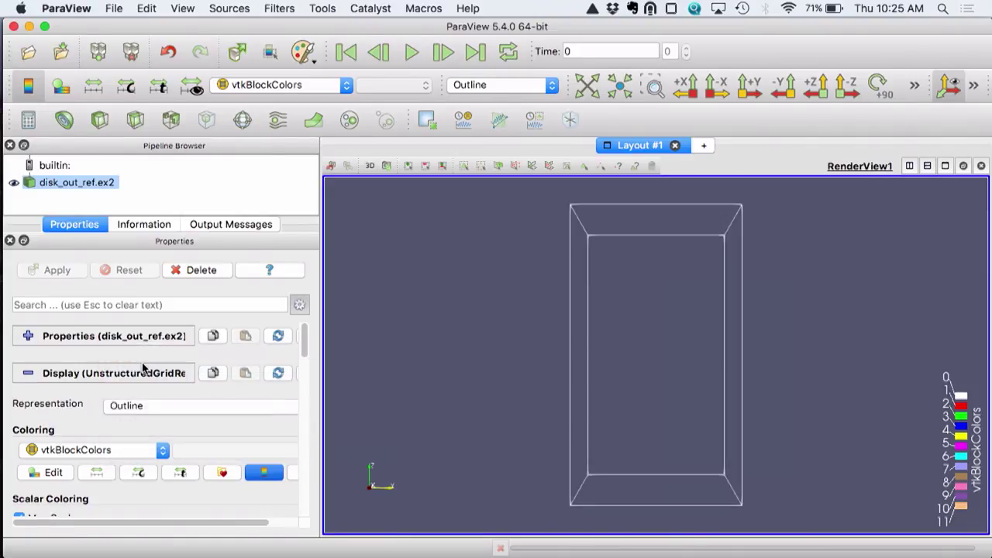
Step: Set the representation of disk_out_ref.ex2 to Surface and review the other available representation options
click(139, 407)
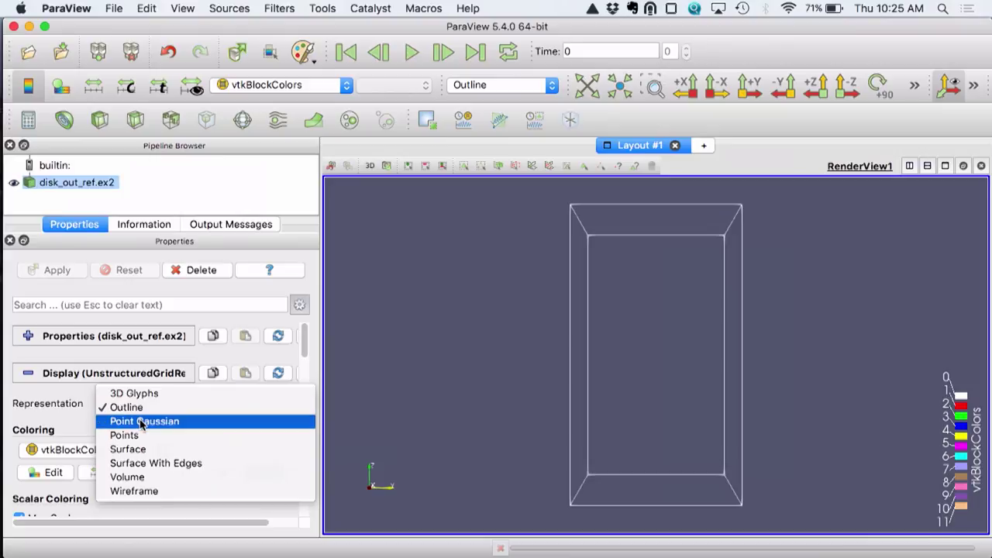
click(142, 451)
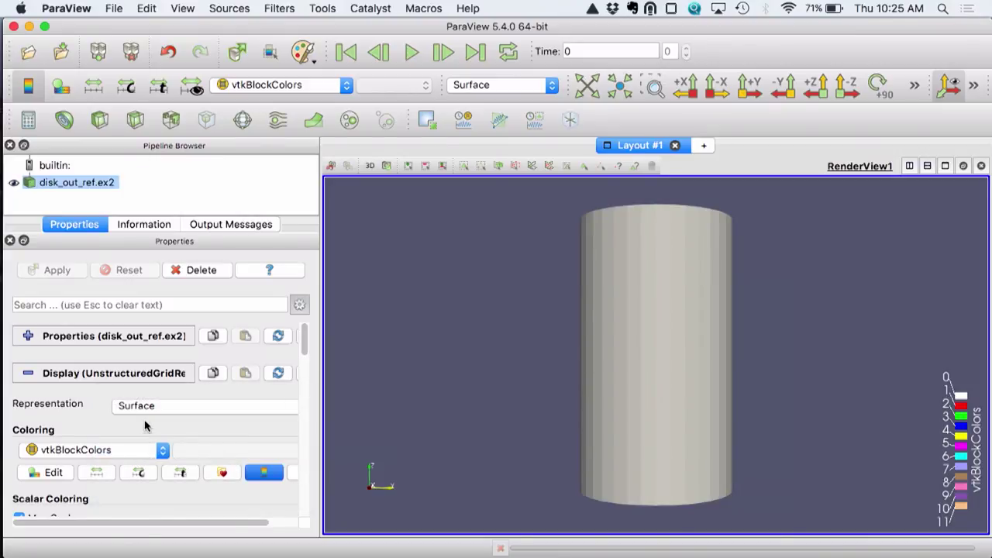
click(548, 84)
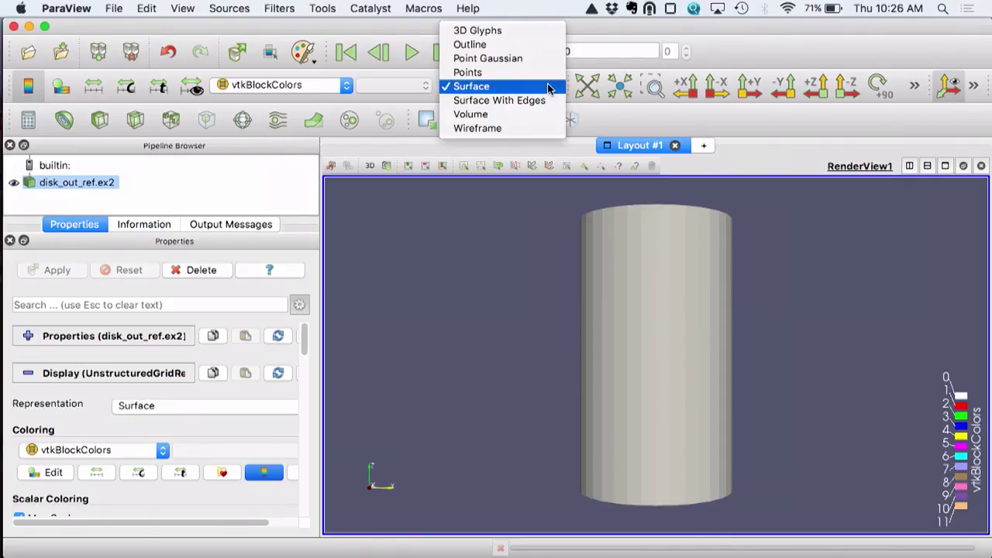
click(547, 86)
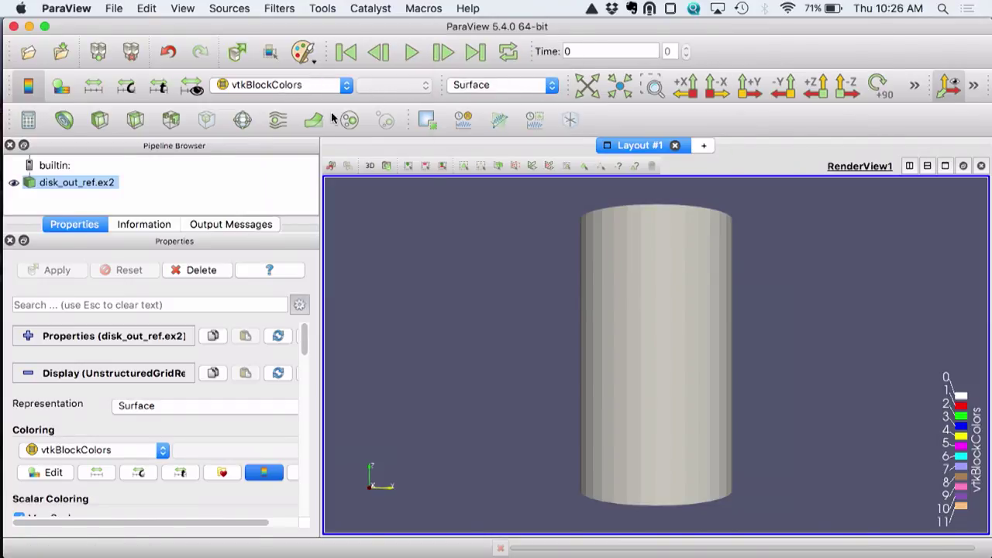
Step: Color the surface by the Temp variable and orbit the model to look into its hollow end
click(295, 88)
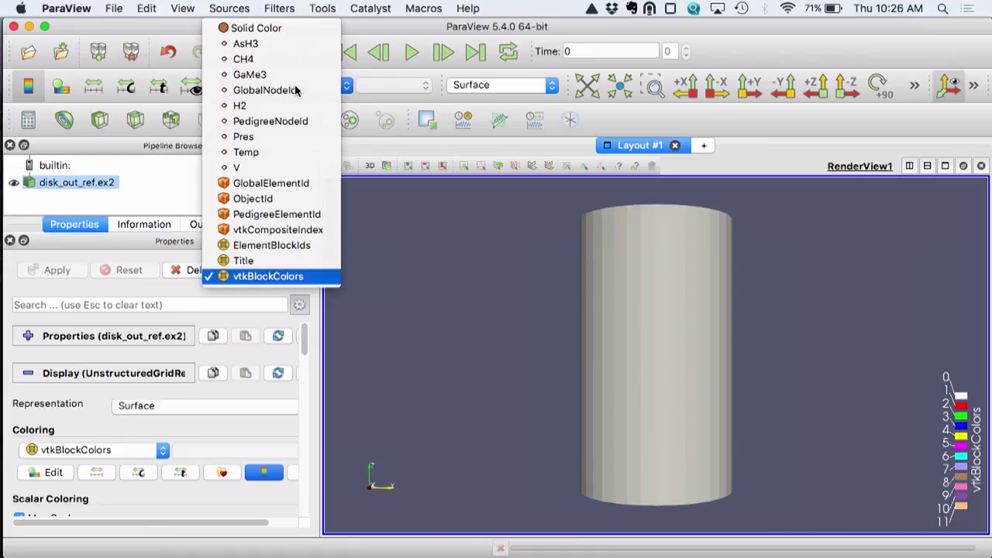
click(280, 155)
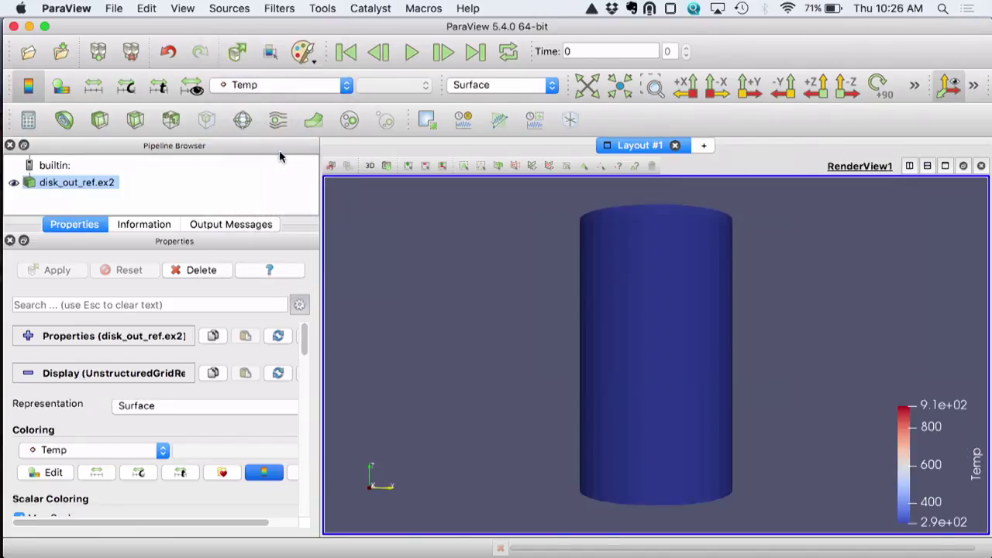
drag(643, 251, 641, 188)
drag(653, 312, 652, 279)
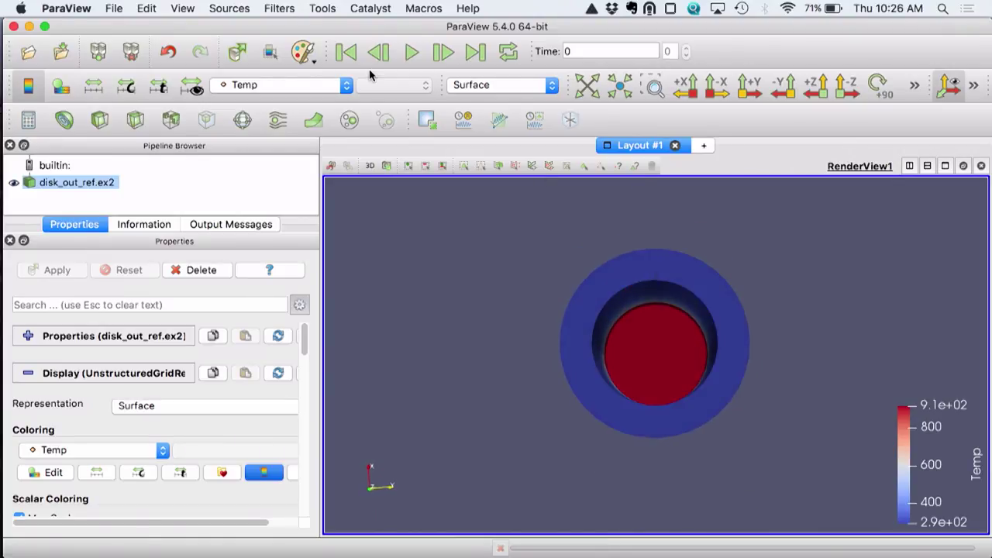
Step: Color the surface by the Pres variable and orbit the model to a tilted side view
click(334, 85)
click(298, 137)
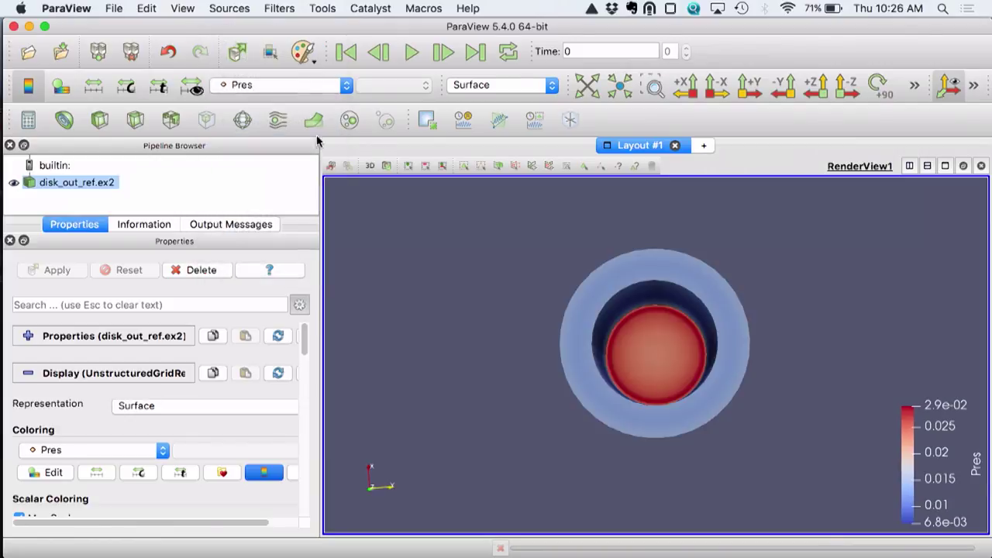
drag(643, 341, 644, 248)
drag(680, 286, 614, 309)
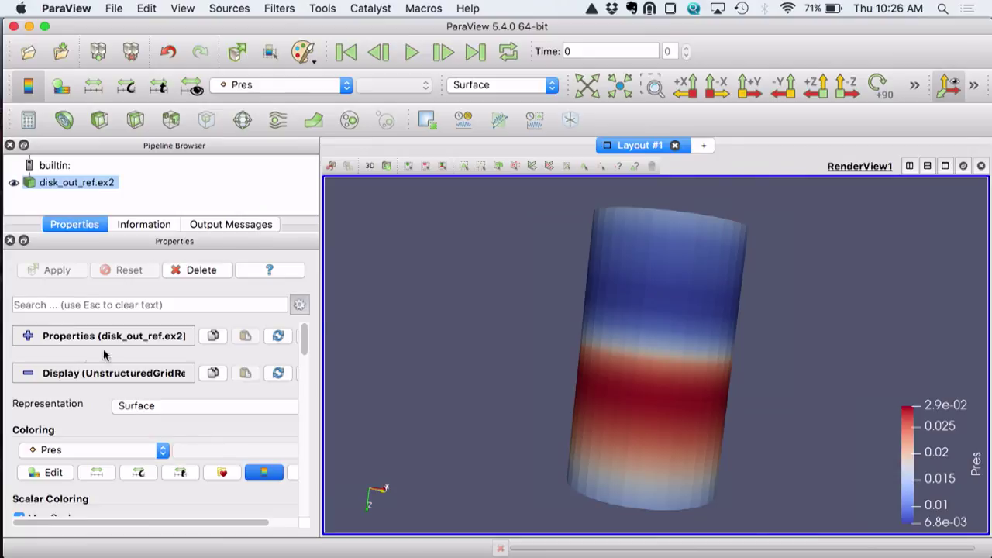
Step: In the Display section's Coloring settings, switch the variable to Temp and back to Pres
drag(303, 346, 302, 357)
scroll(302, 355, up, 1)
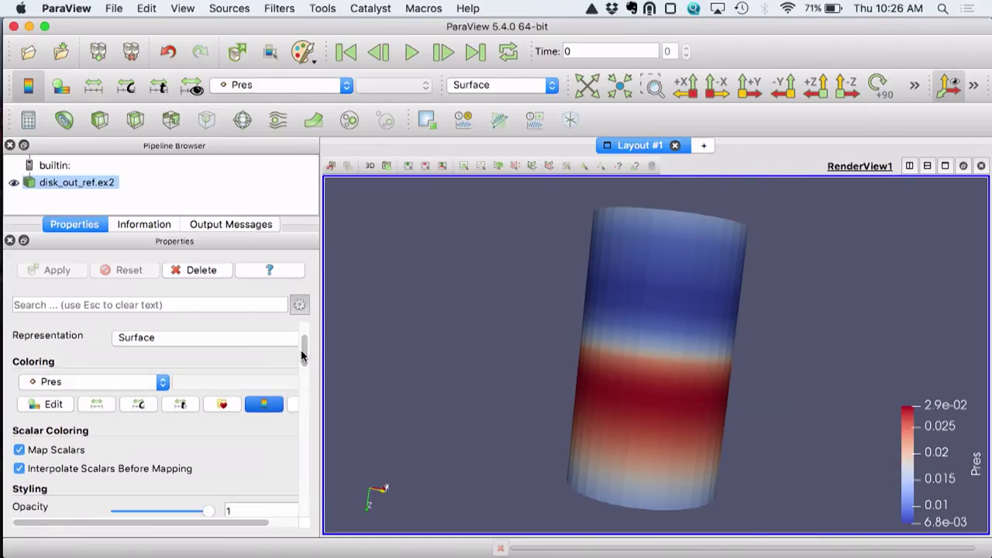
click(56, 384)
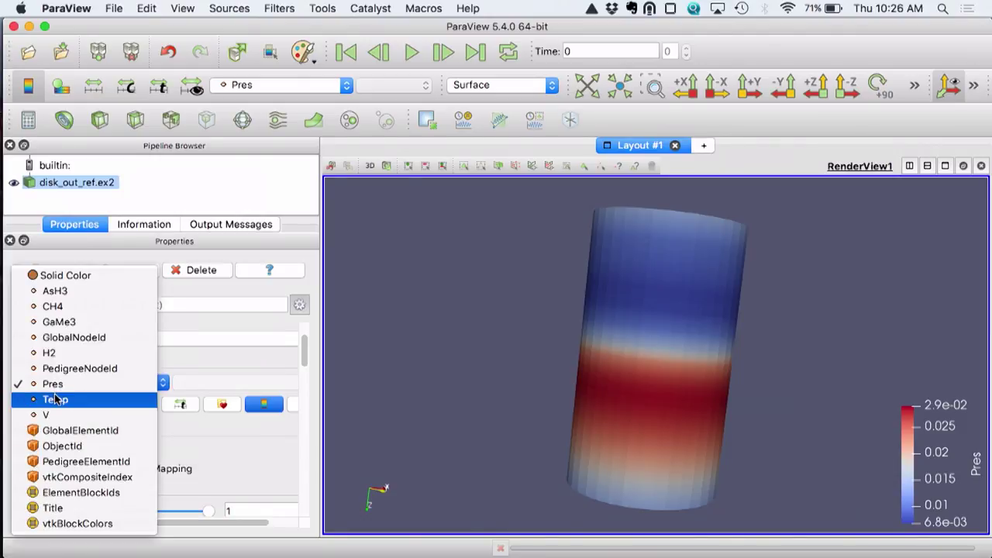
click(56, 399)
click(70, 383)
click(70, 369)
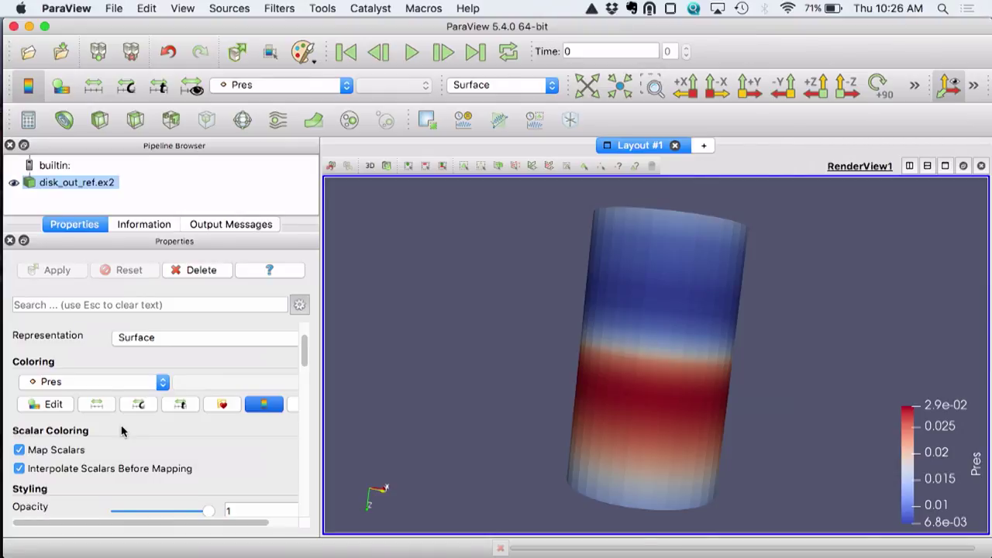
Step: Switch to Tutorial.pdf and open Exercise 2.9, Apply a Filter, from the List of Exercises
key(super+Tab)
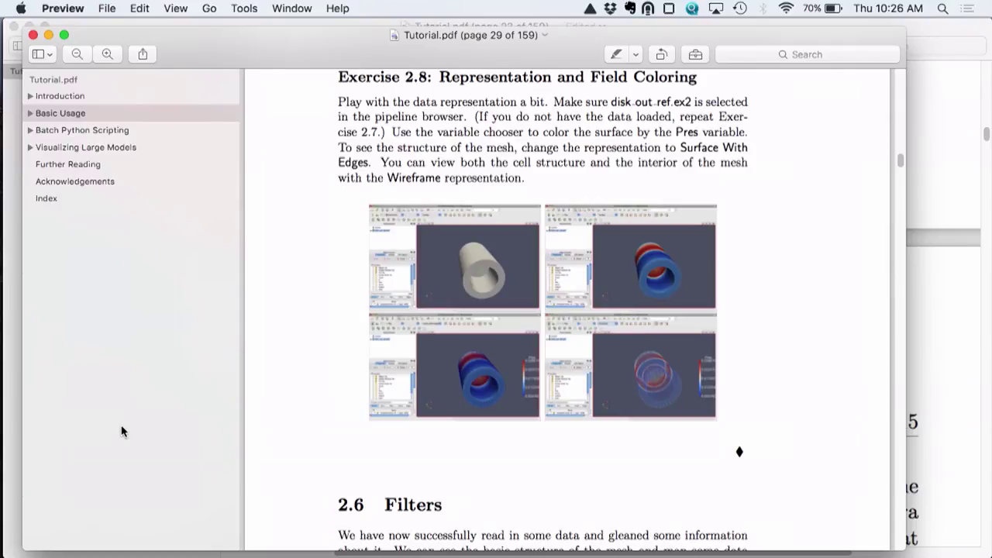
key(super+bracketleft)
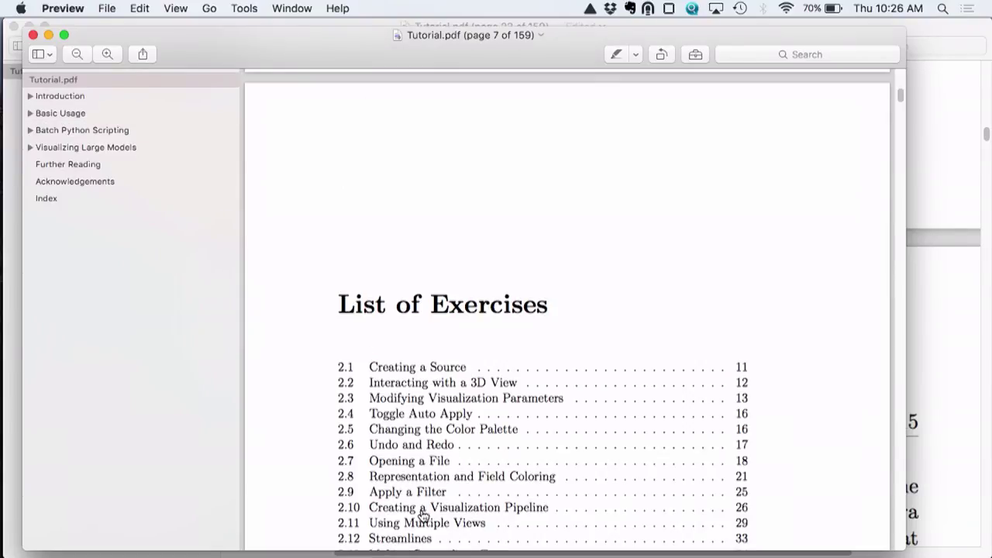
scroll(424, 516, down, 1)
scroll(423, 516, down, 2)
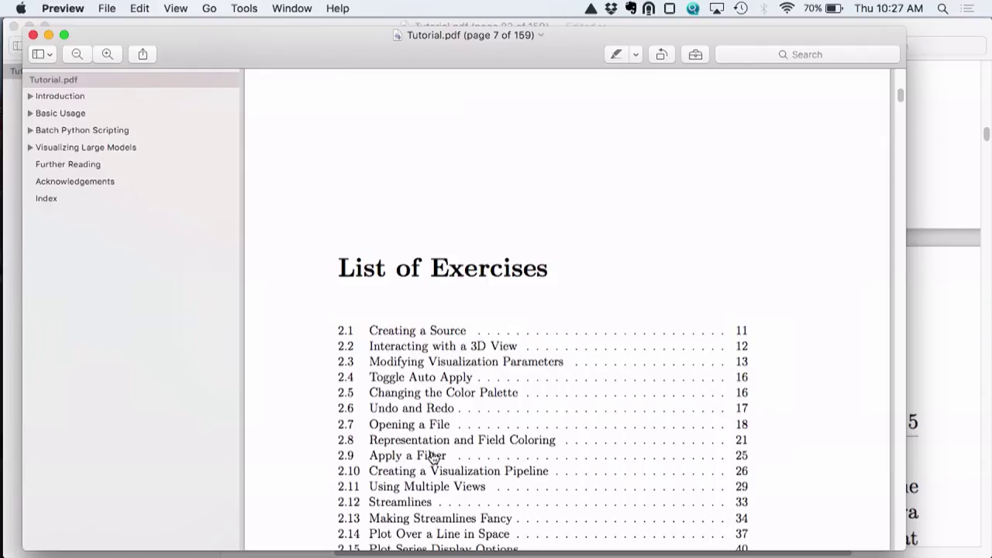
click(433, 457)
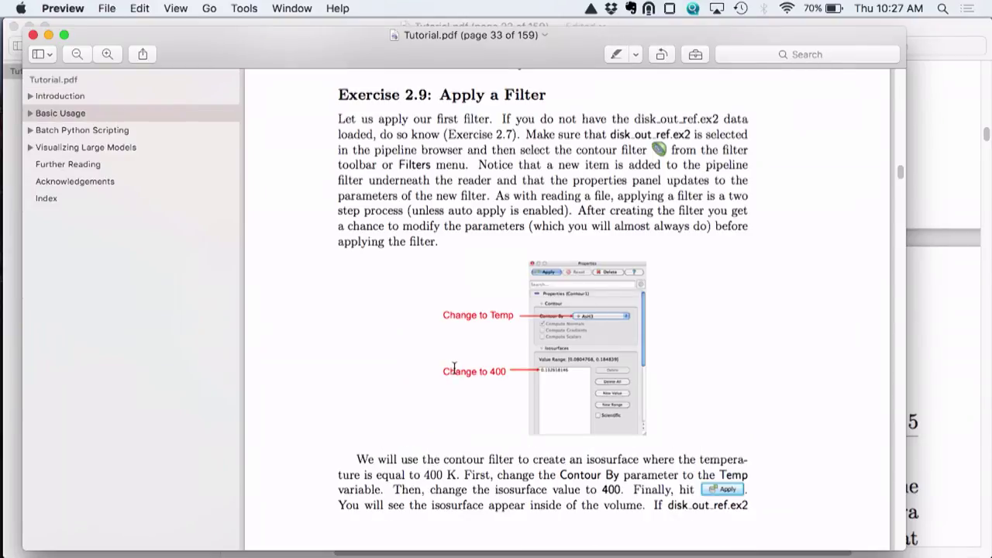
Step: Read Exercise 2.9's instructions and example images for creating a temperature isosurface with the contour filter
scroll(454, 369, down, 5)
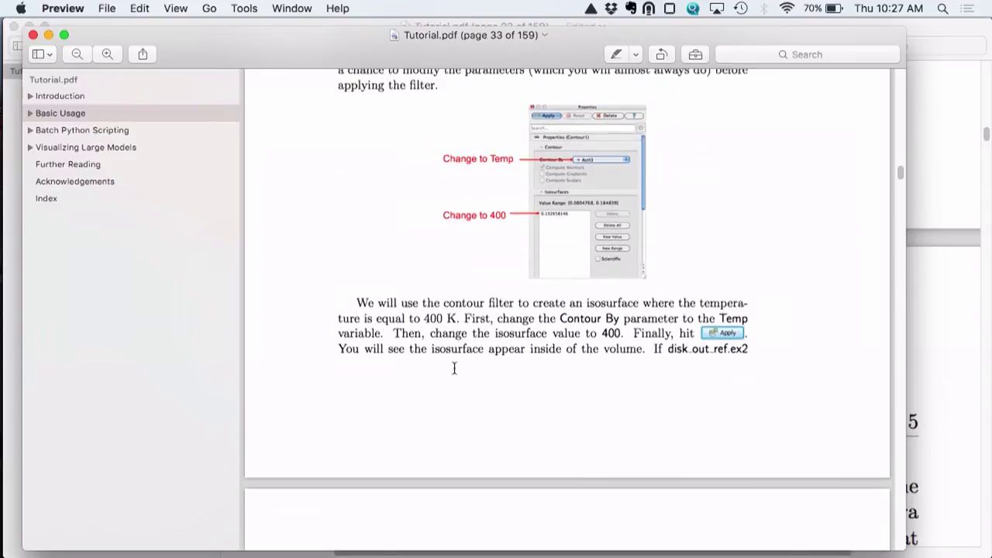
scroll(454, 368, down, 3)
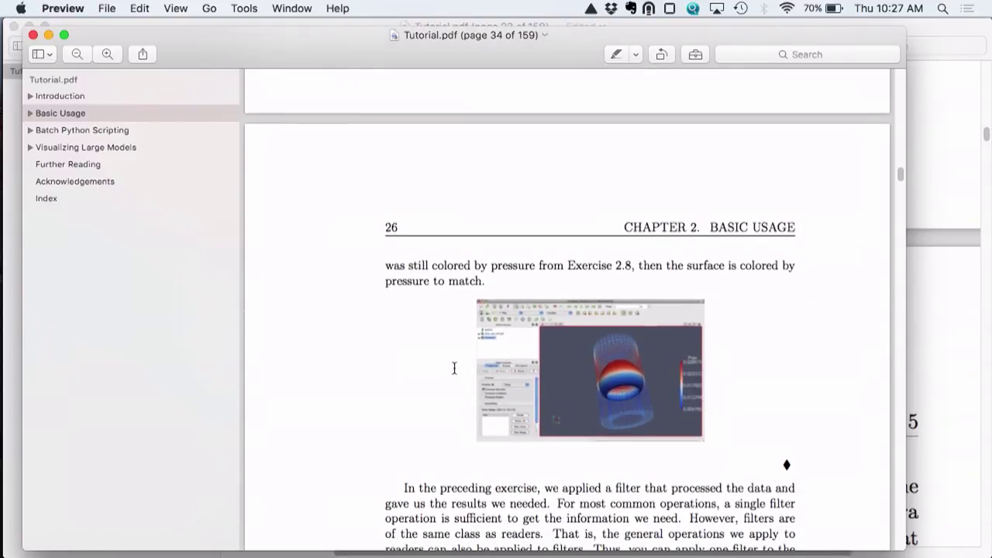
scroll(454, 368, up, 6)
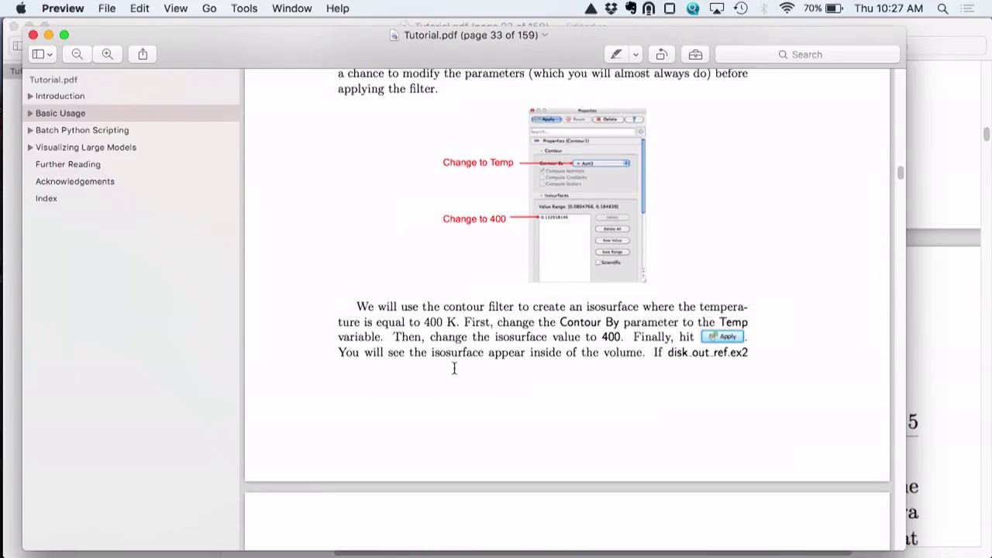
scroll(454, 368, up, 2)
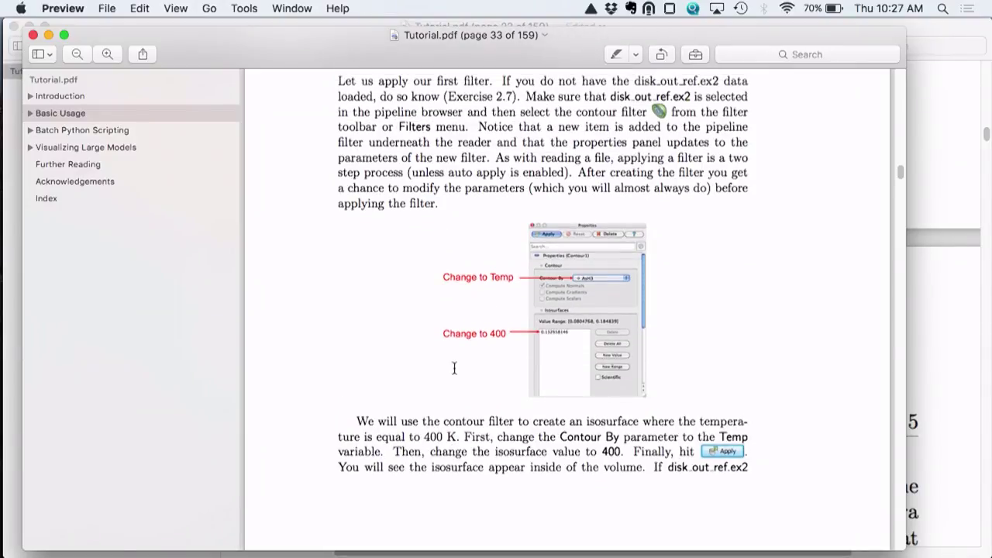
scroll(454, 368, up, 1)
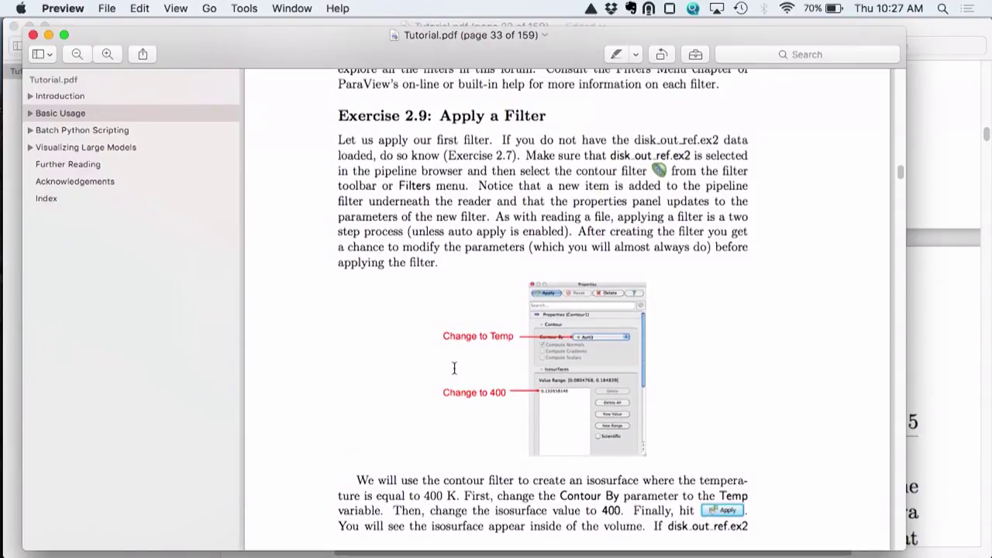
key(super+Tab)
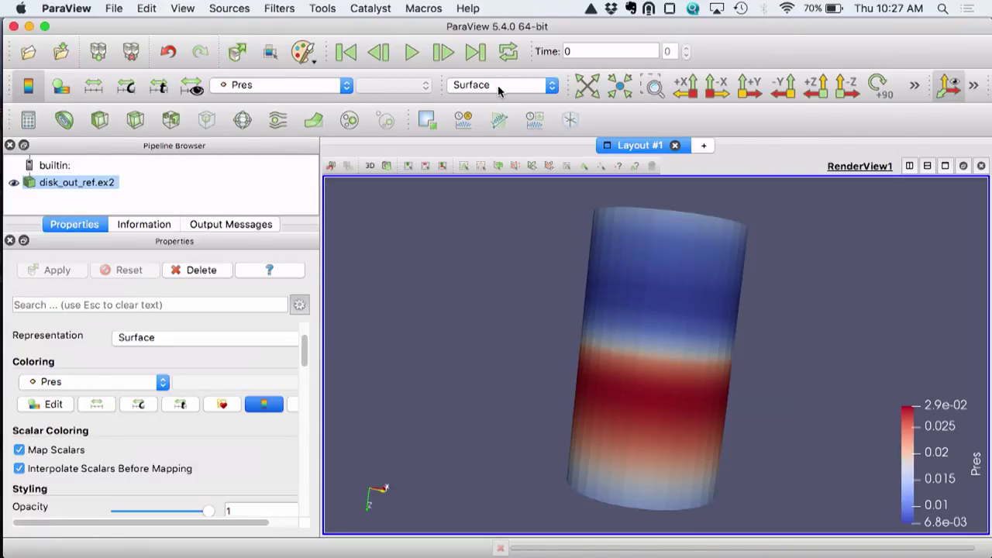
key(super+Tab)
scroll(532, 151, down, 10)
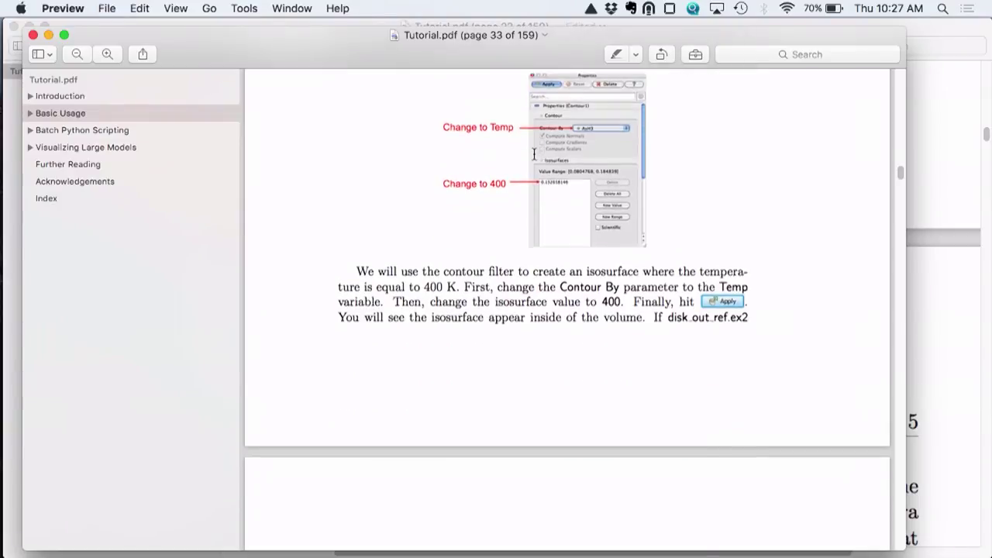
scroll(533, 155, down, 3)
scroll(534, 154, up, 4)
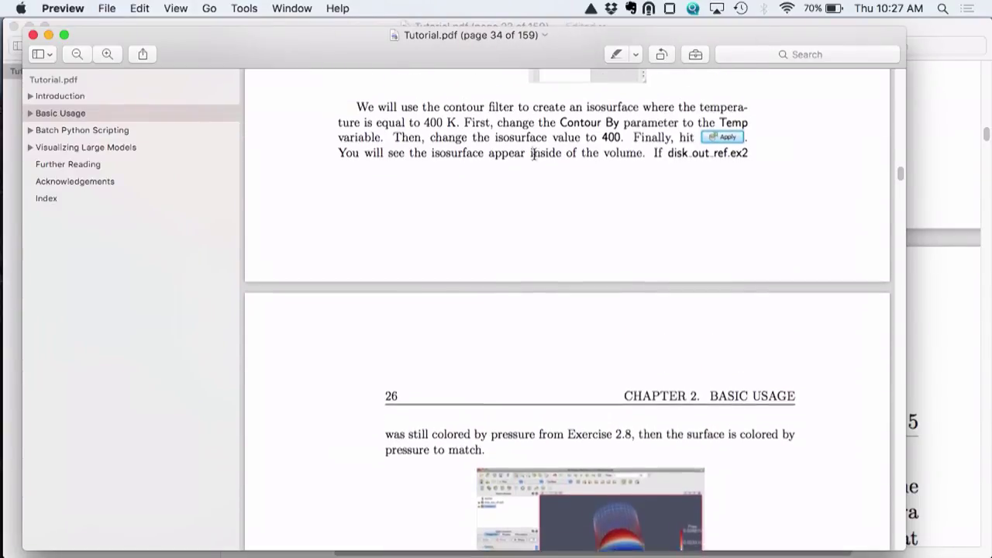
Step: Switch to ParaView, set the representation of disk_out_ref.ex2 to Wireframe and orbit to inspect the mesh interior
key(super+Tab)
click(493, 87)
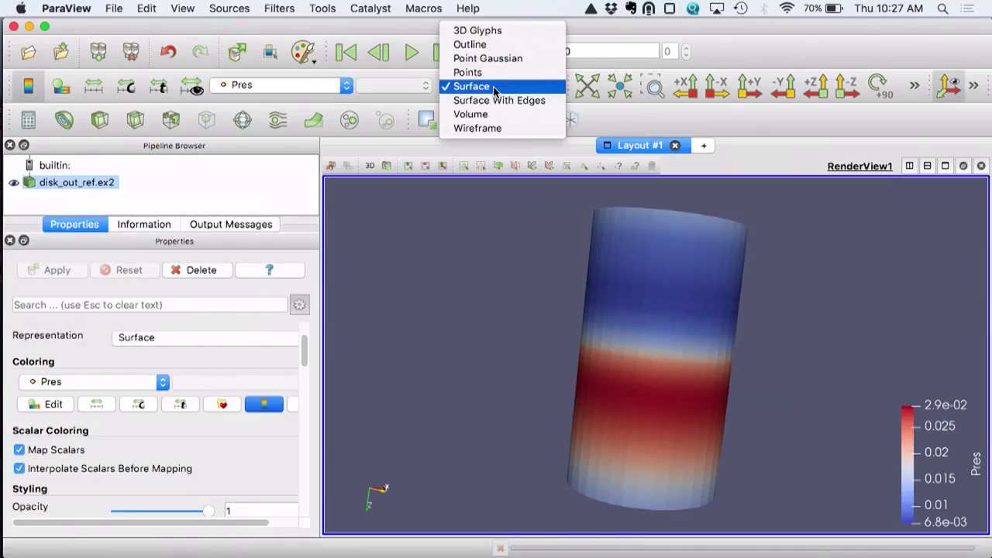
click(503, 128)
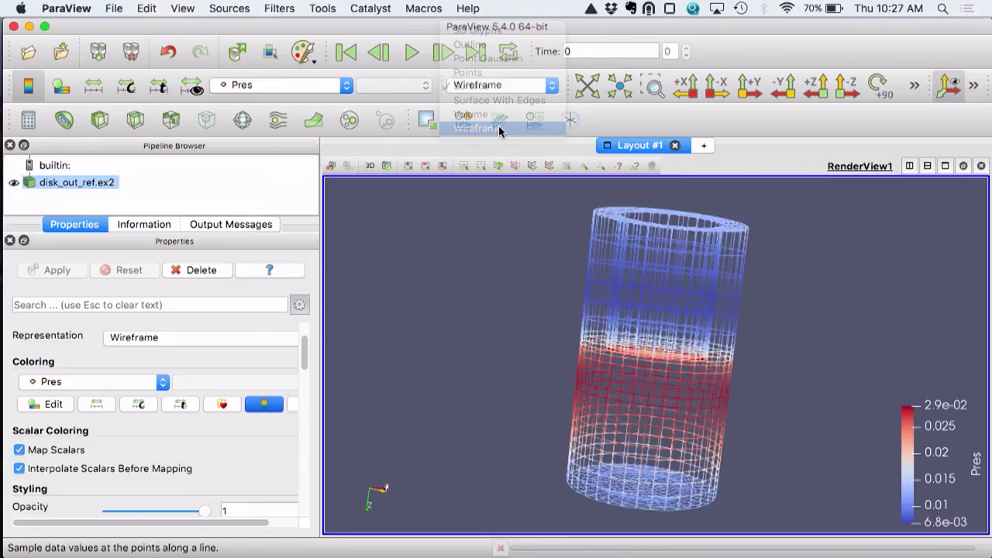
drag(659, 254, 603, 259)
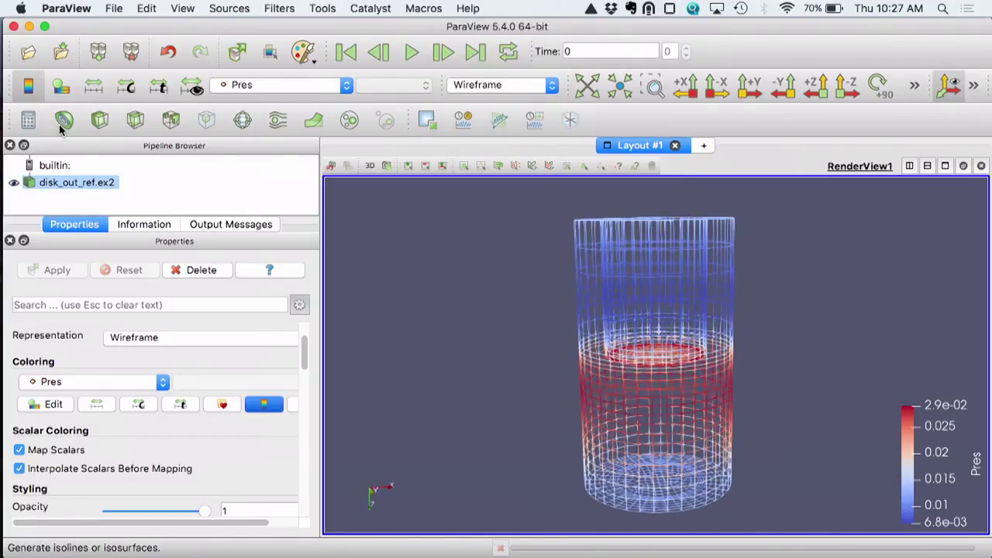
Step: Add a Contour filter to disk_out_ref.ex2, collapsing its Display section and expanding its Properties section
click(79, 183)
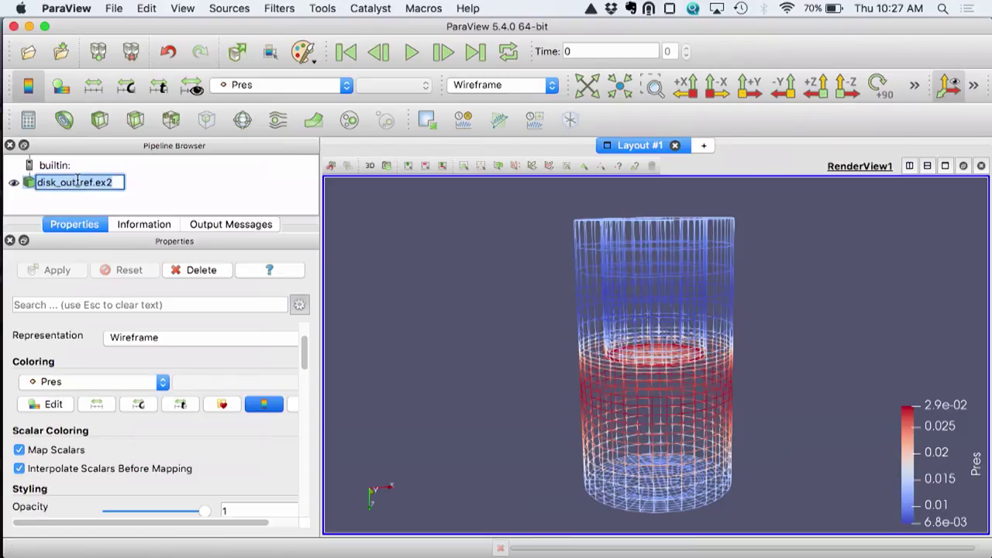
click(54, 169)
click(57, 186)
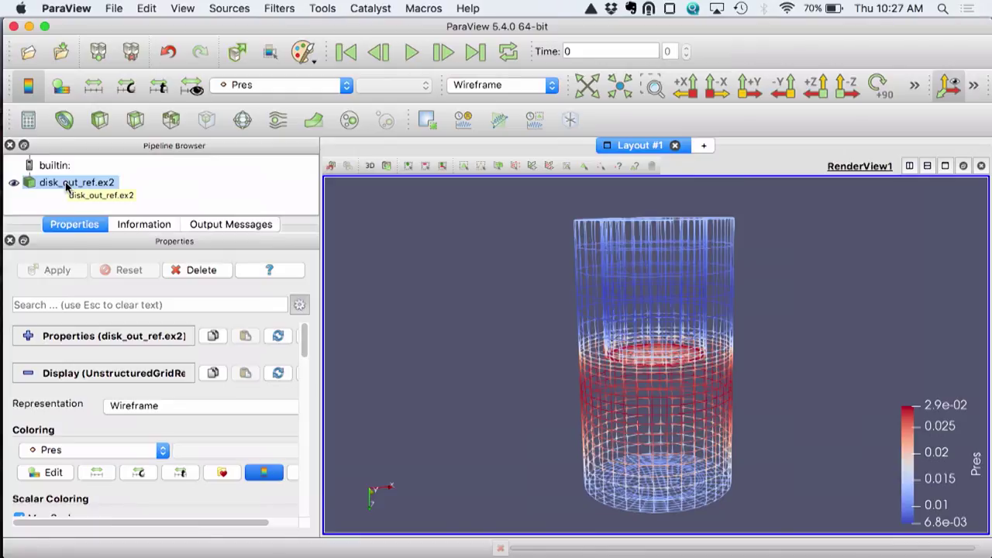
click(64, 121)
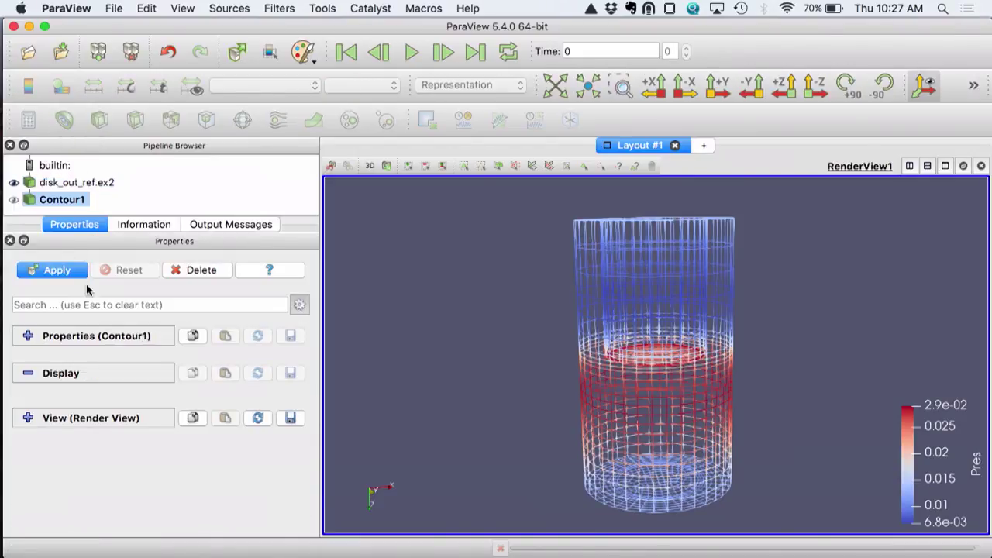
click(29, 373)
click(29, 337)
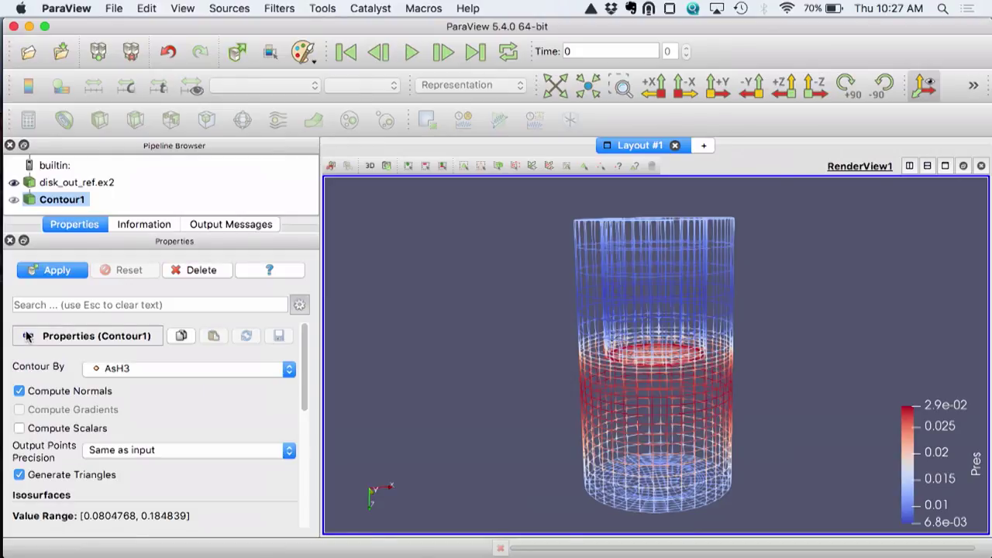
mouse_move(308, 344)
mouse_down()
mouse_move(307, 355)
mouse_move(304, 337)
mouse_up()
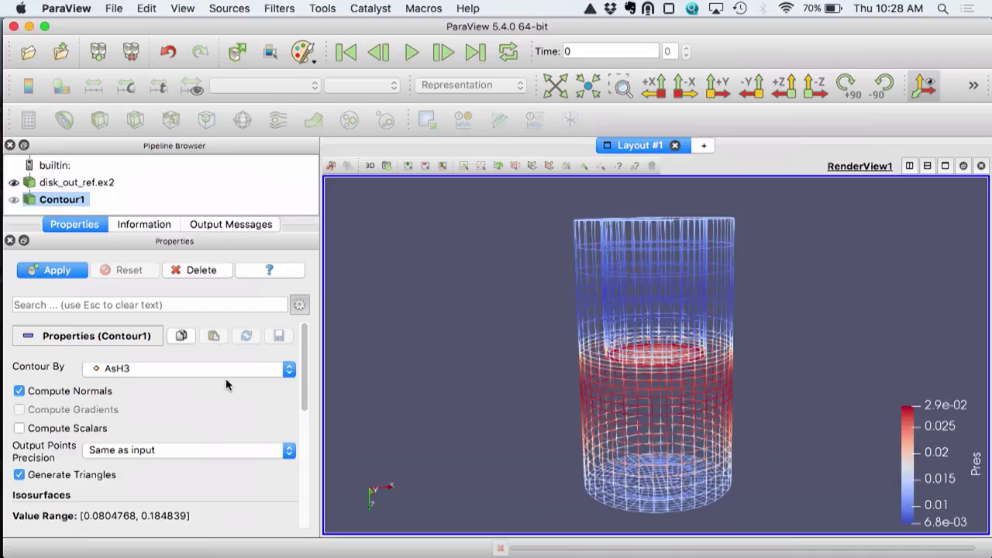
Step: Check the contour settings in Tutorial.pdf, return to ParaView and set the Contour filter's Contour By variable to Temp
key(super+Tab)
scroll(450, 401, up, 2)
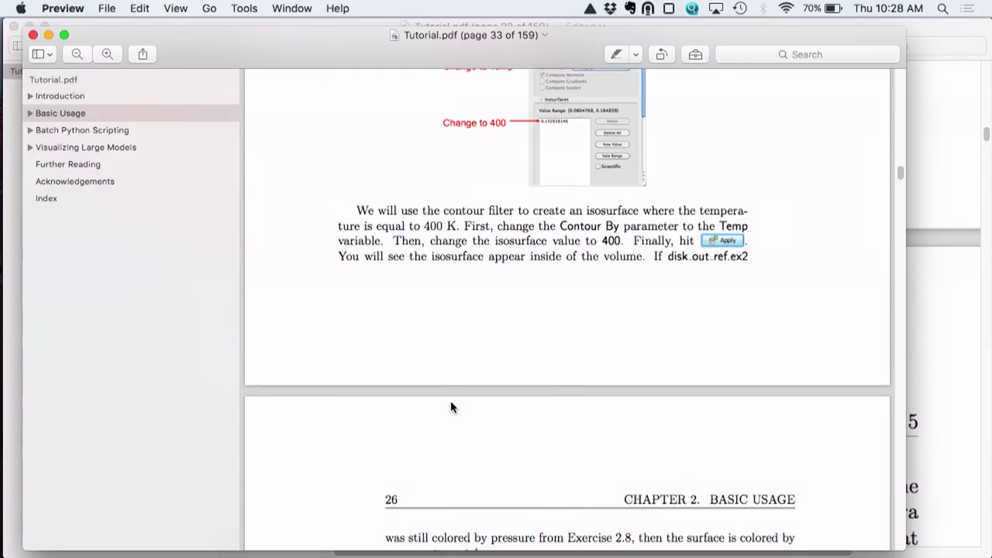
scroll(450, 400, up, 5)
key(super+Tab)
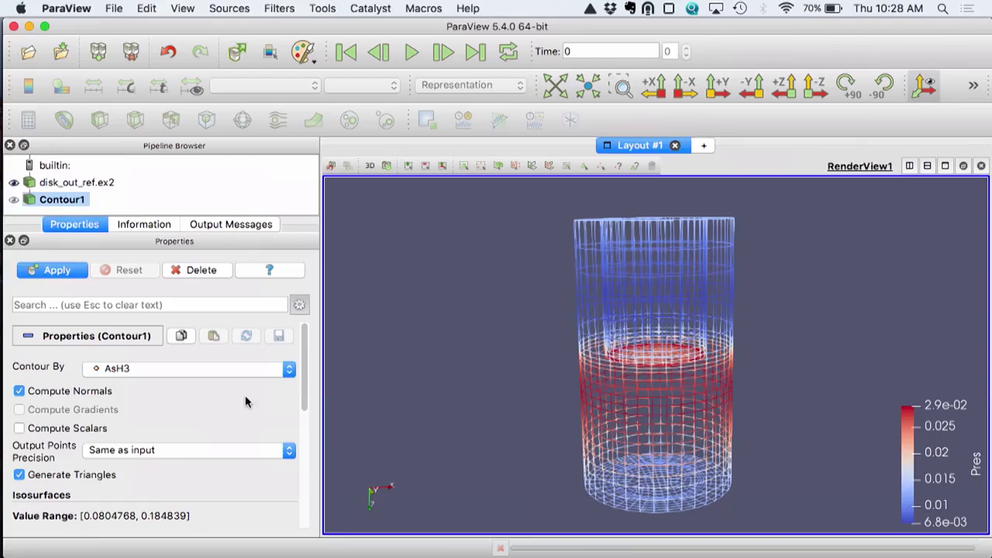
click(225, 371)
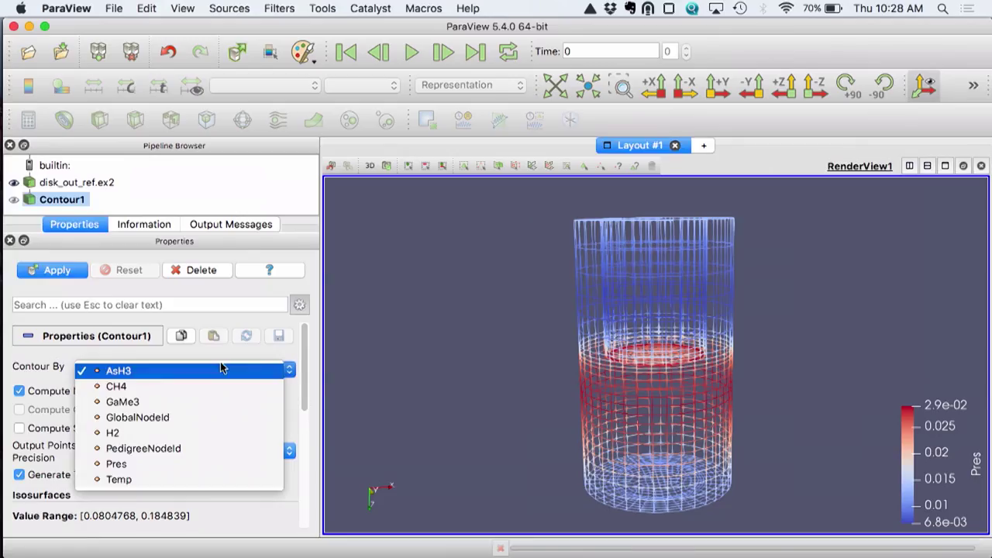
click(169, 479)
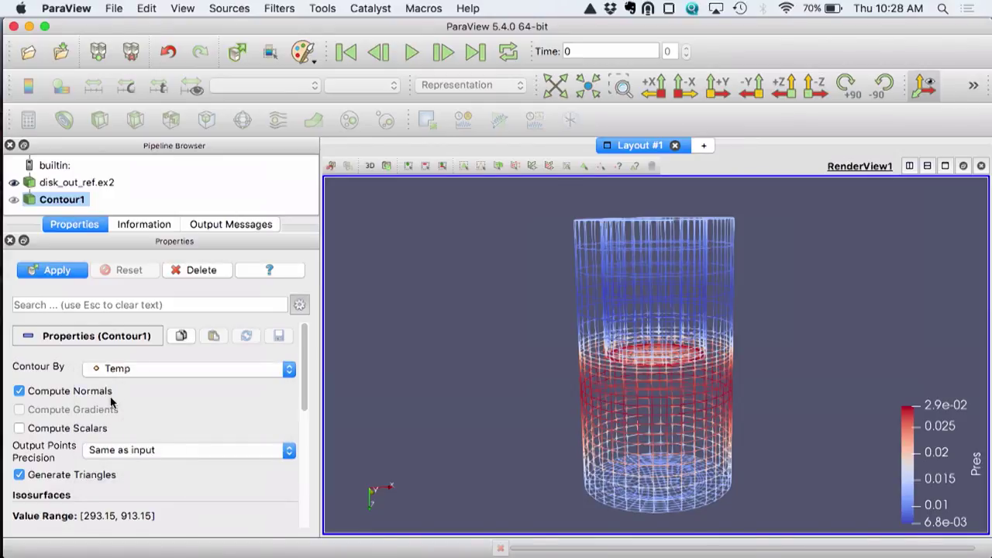
Step: Set the Contour filter's isosurface value to 400 and apply the filter
drag(306, 341, 302, 387)
click(185, 423)
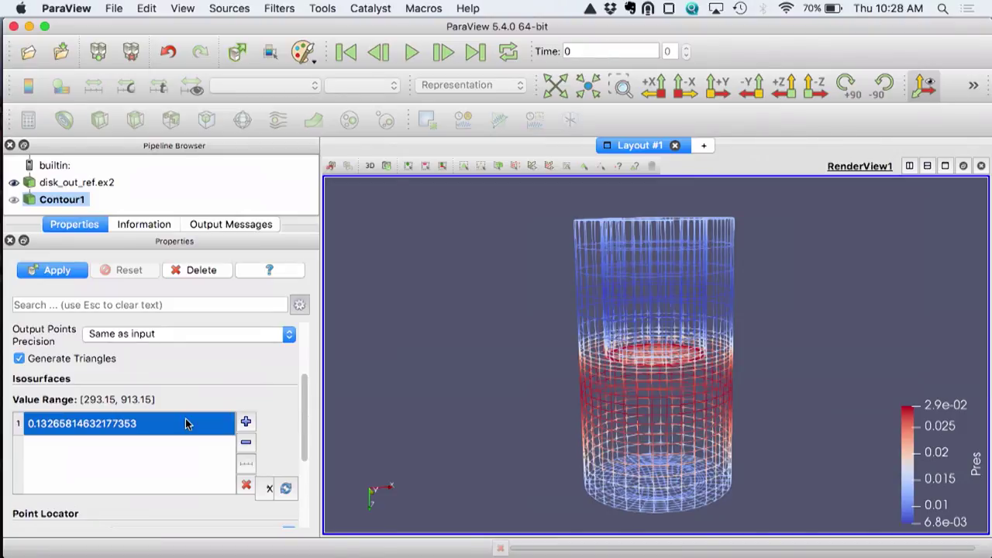
double_click(185, 423)
text(4)
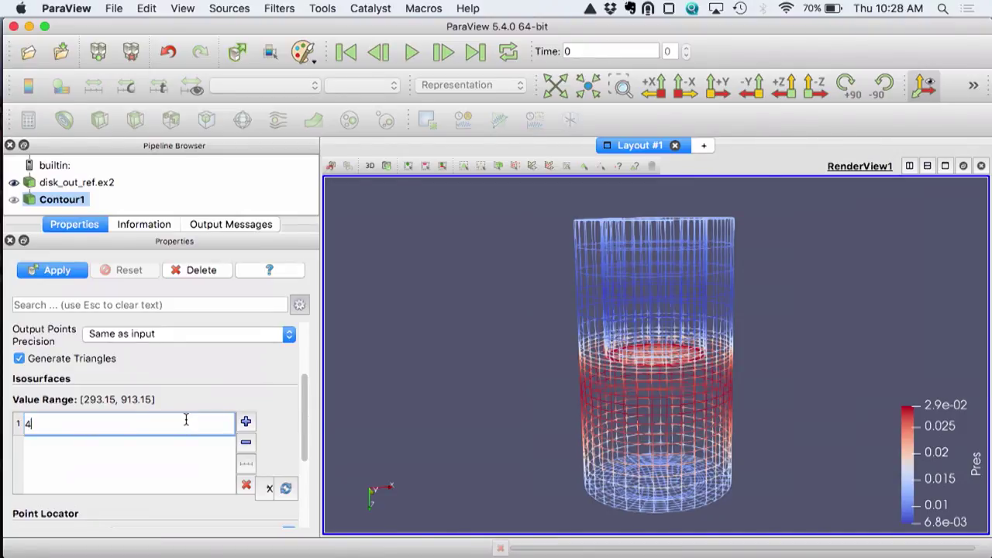
text(00)
key(Return)
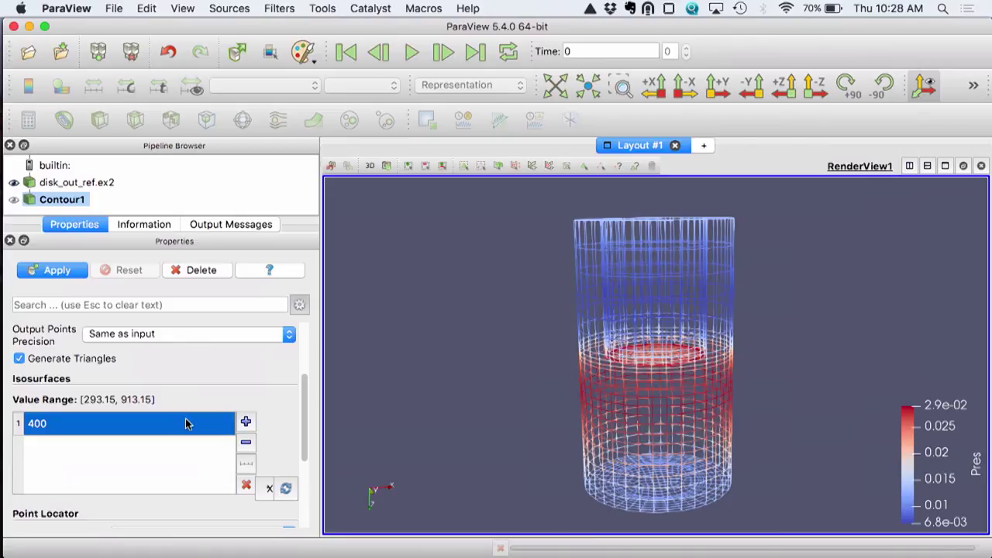
click(57, 270)
Step: Orbit around the isosurface inside the wireframe cylinder and bring the contour's properties back into view
drag(602, 350, 668, 308)
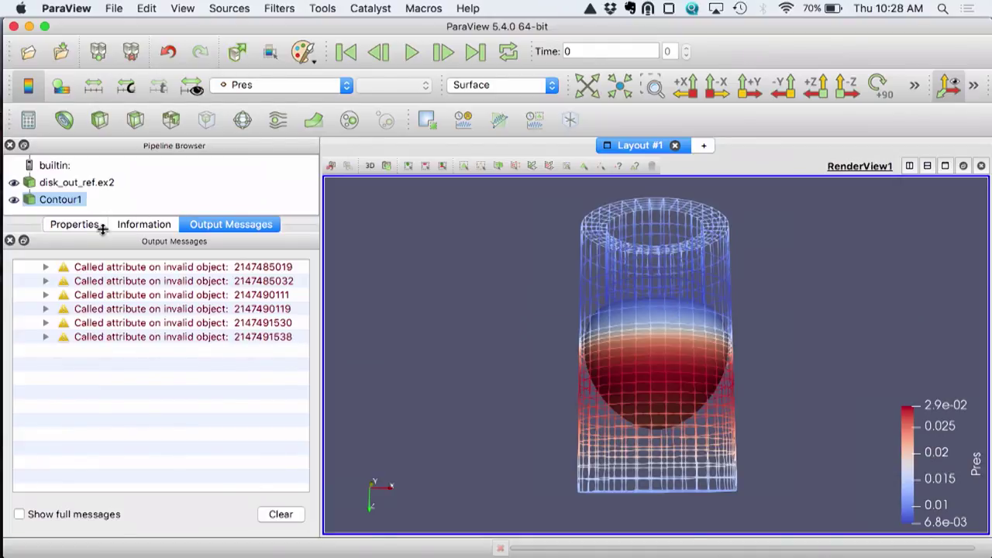
click(74, 225)
mouse_move(593, 258)
mouse_down()
mouse_move(603, 273)
mouse_move(581, 273)
mouse_up()
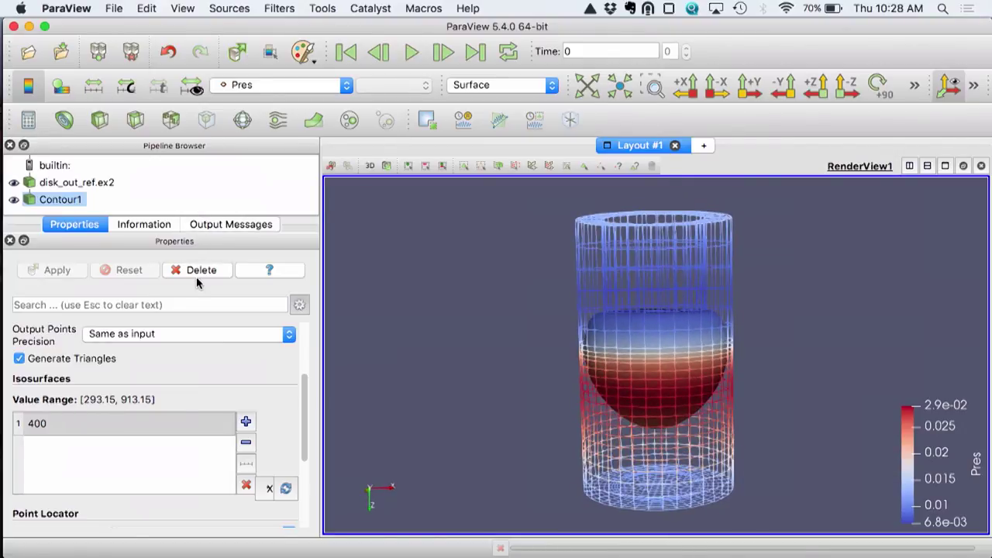
Step: Enlarge the Pipeline Browser and select disk_out_ref.ex2, then Contour1, to review the pipeline's source and filter
drag(174, 213, 175, 259)
click(96, 184)
click(83, 200)
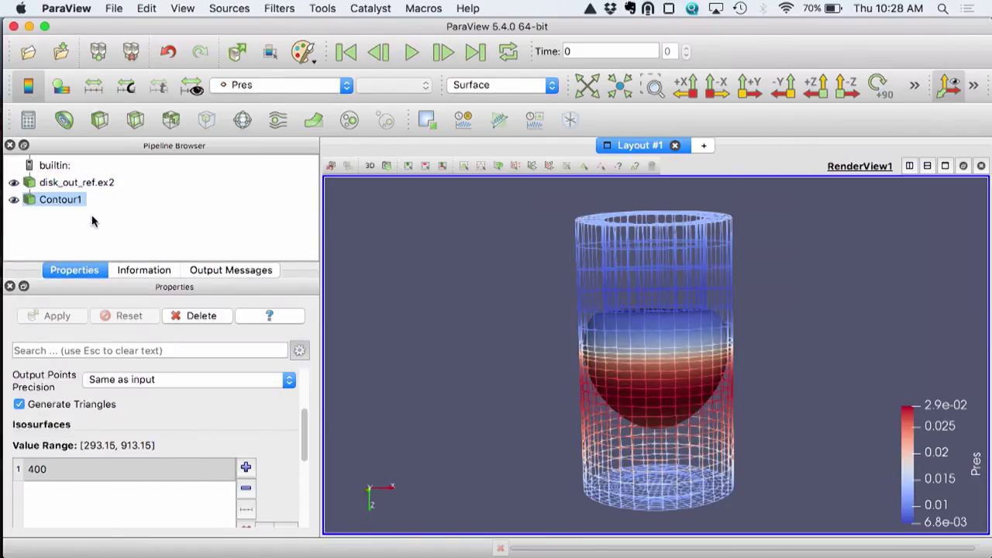
Step: Switch to Tutorial.pdf, compare the isosurface with Exercise 2.9's final example image and return to ParaView
key(super+Tab)
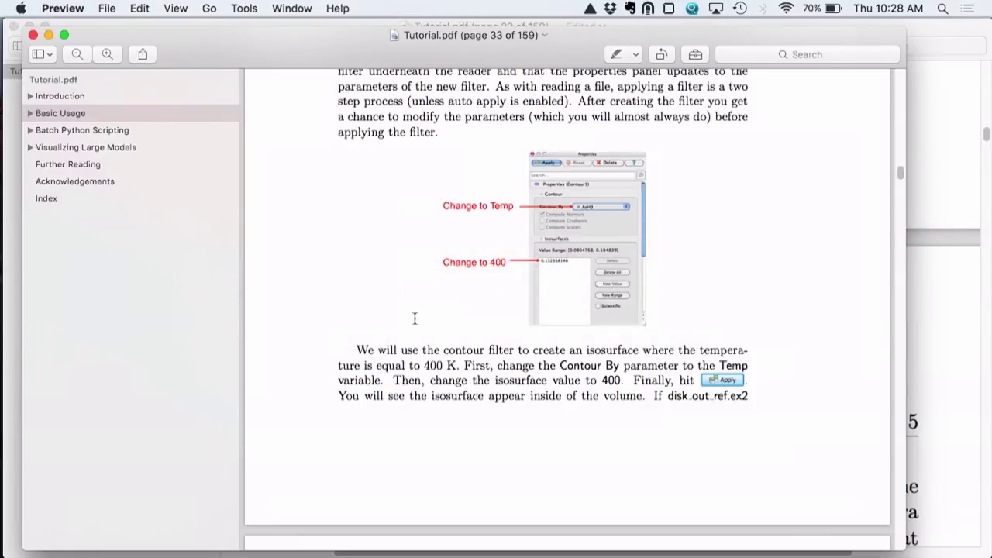
scroll(415, 319, down, 10)
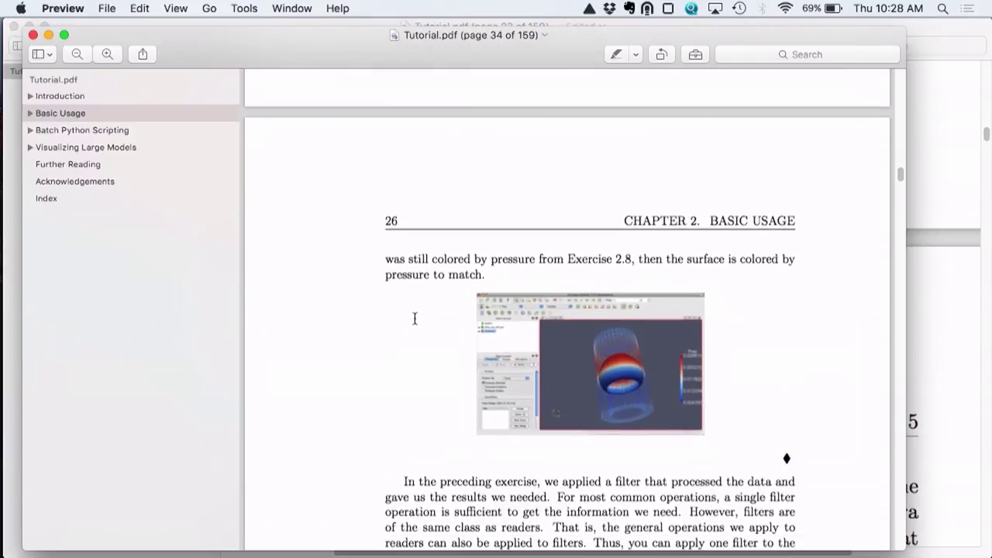
scroll(415, 319, down, 3)
key(super+Tab)
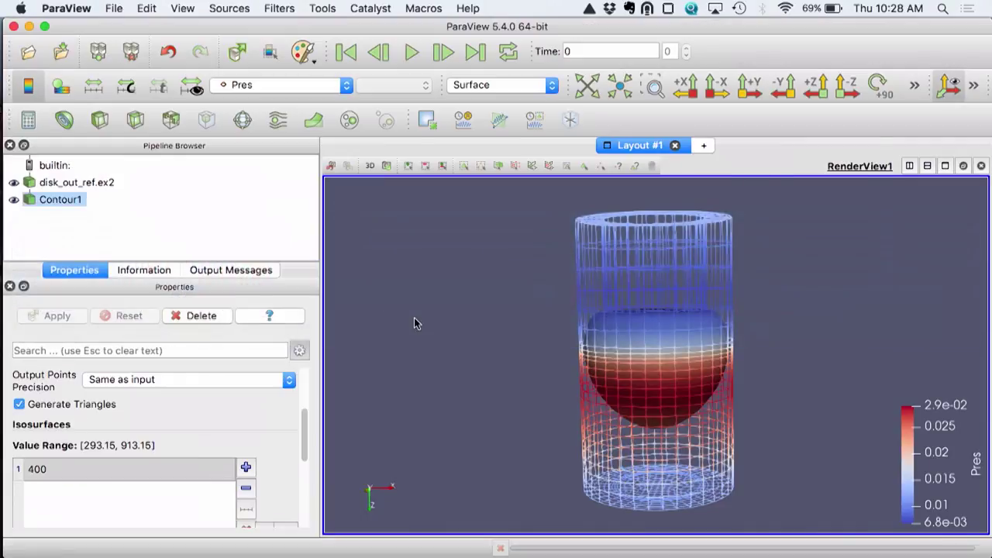